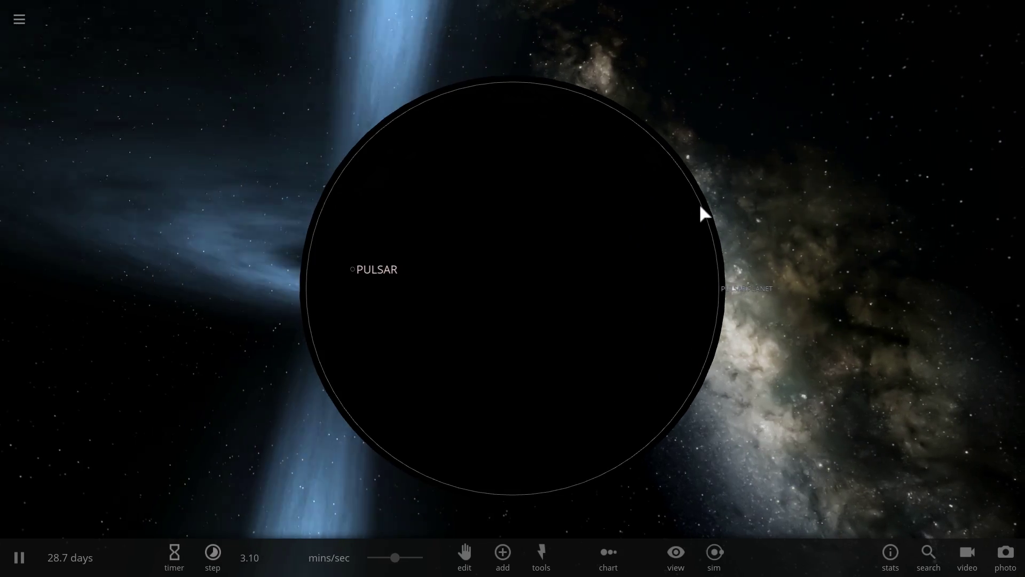
Orbit the view around the pulsar planet and speed up the simulation time step
{"action": "right_click_drag", "start_coordinate": [700, 206], "coordinate": [708, 208]}
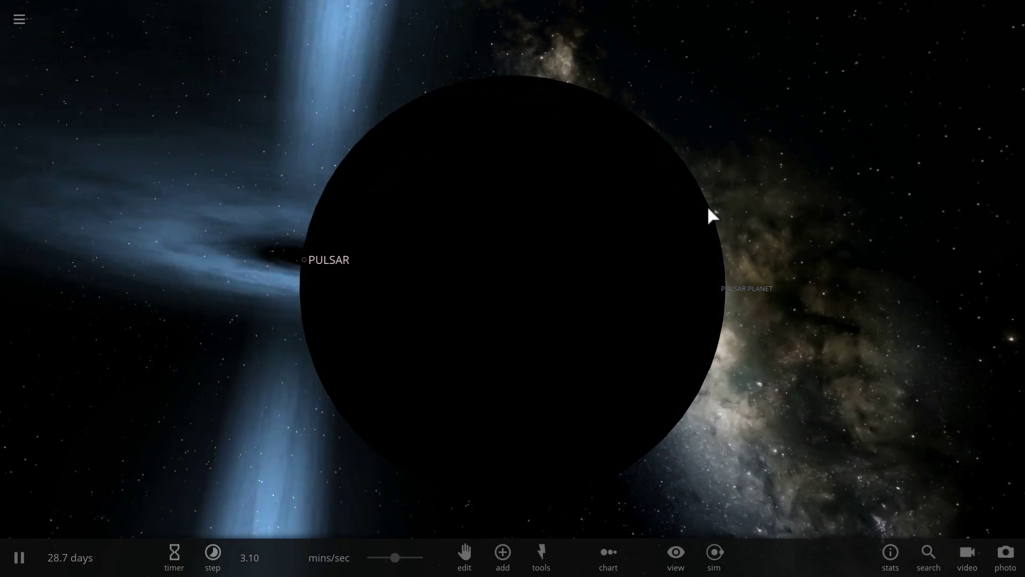
{"action": "scroll", "coordinate": [709, 211], "scroll_direction": "down", "scroll_amount": 3}
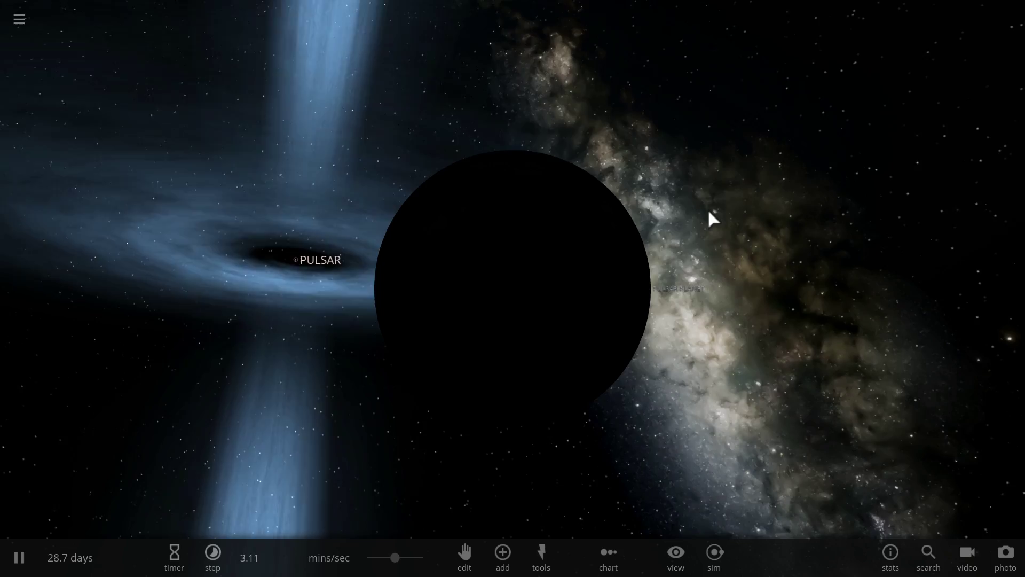
{"action": "right_click_drag", "start_coordinate": [708, 211], "coordinate": [709, 225]}
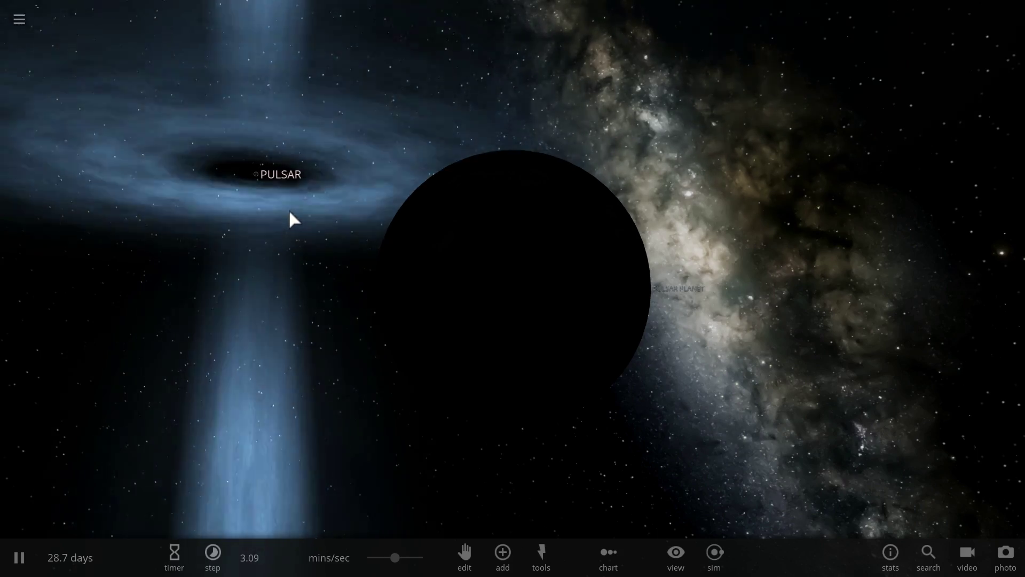
{"action": "left_click_drag", "start_coordinate": [290, 213], "coordinate": [568, 238]}
{"action": "left_click_drag", "start_coordinate": [632, 226], "coordinate": [602, 221]}
{"action": "left_click_drag", "start_coordinate": [506, 229], "coordinate": [390, 228]}
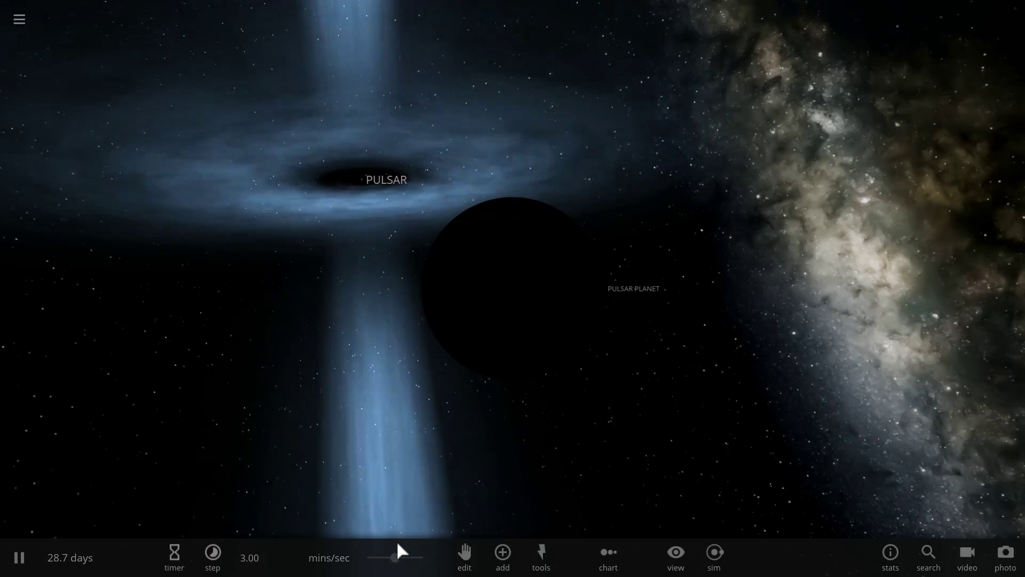
{"action": "left_click_drag", "start_coordinate": [403, 558], "coordinate": [417, 559]}
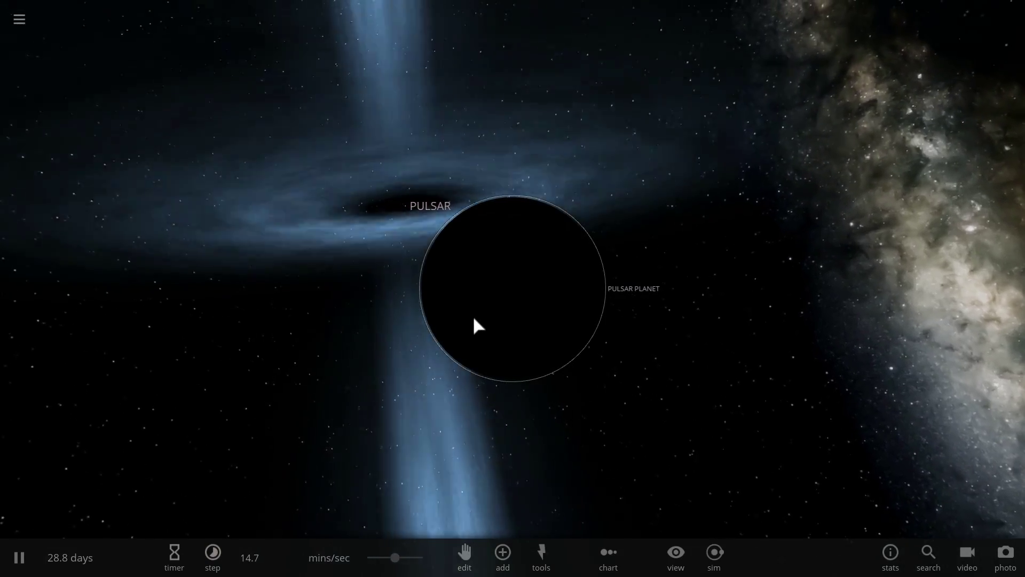
Select the pulsar planet and bring up its Motion properties
{"action": "left_click", "coordinate": [472, 316]}
{"action": "left_click", "coordinate": [939, 236]}
{"action": "left_click_drag", "start_coordinate": [616, 274], "coordinate": [592, 270]}
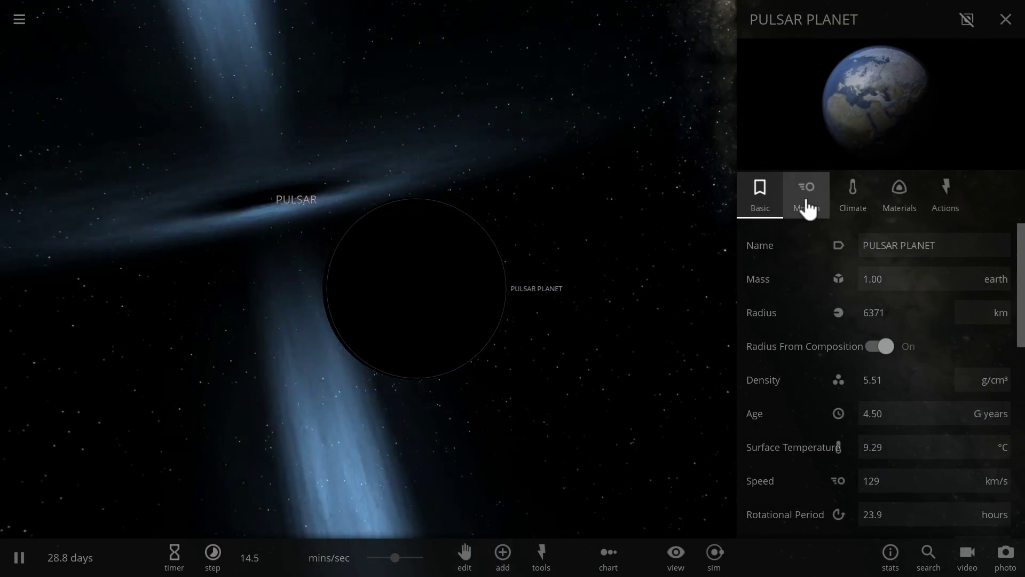
{"action": "left_click", "coordinate": [806, 206]}
{"action": "scroll", "coordinate": [898, 290], "scroll_direction": "down", "scroll_amount": 5}
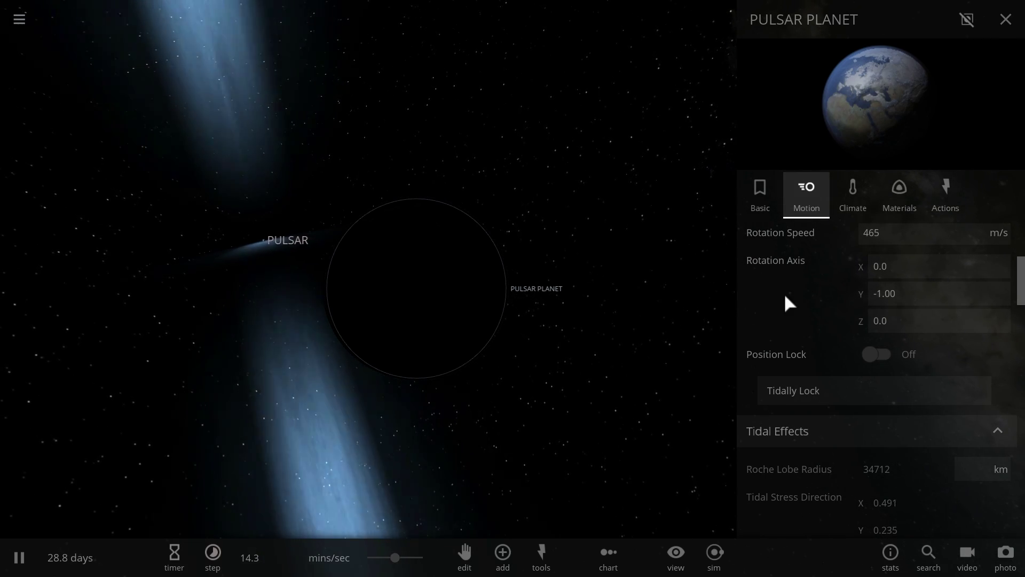
{"action": "scroll", "coordinate": [833, 304], "scroll_direction": "down", "scroll_amount": 5}
{"action": "scroll", "coordinate": [833, 308], "scroll_direction": "down", "scroll_amount": 3}
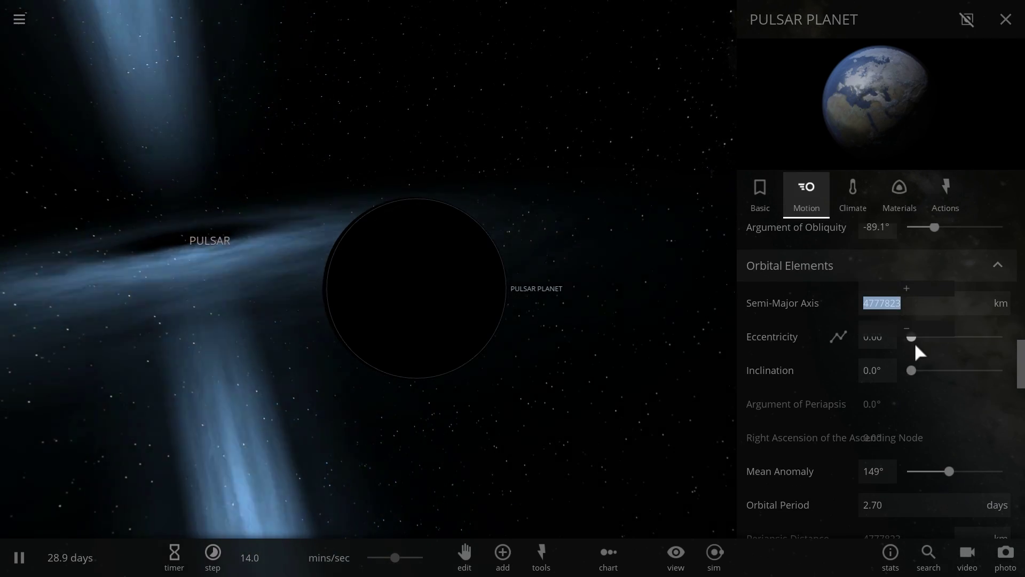
Reduce the semi-major axis step by step to 2138182 km, then slow the time step
{"action": "left_click", "coordinate": [914, 333]}
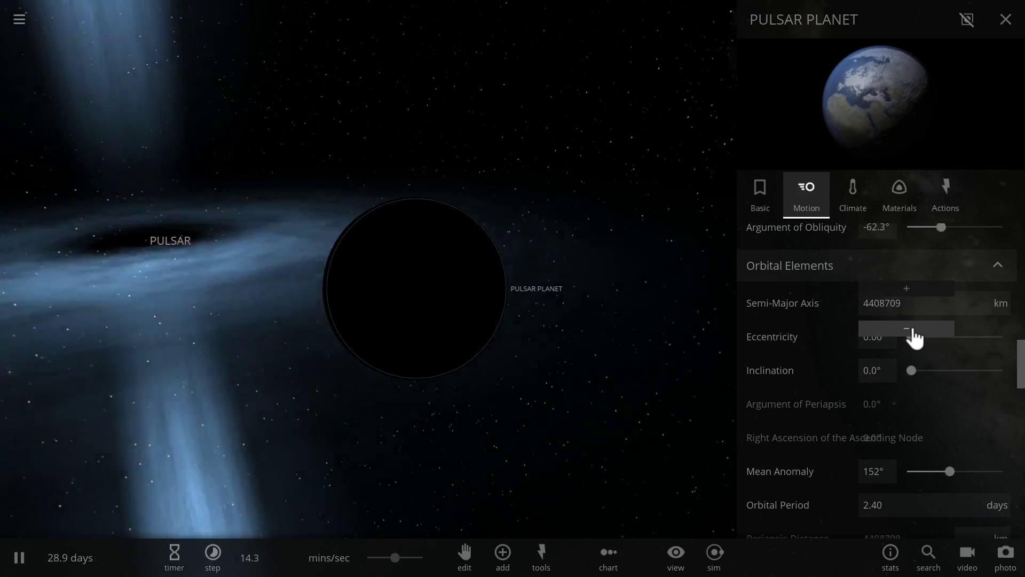
{"action": "left_click", "coordinate": [912, 330]}
{"action": "left_click_drag", "start_coordinate": [530, 310], "coordinate": [510, 315]}
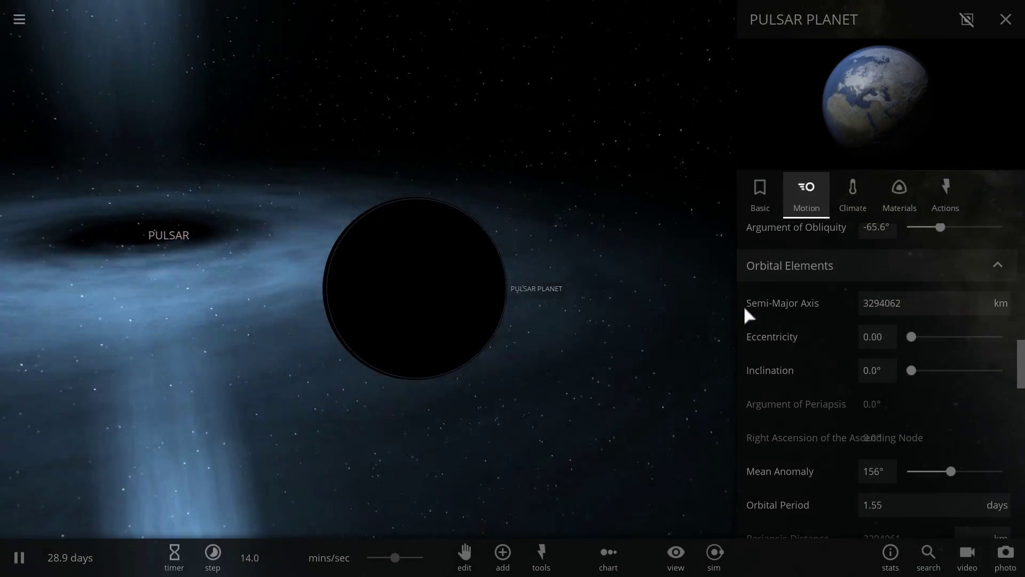
{"action": "left_click", "coordinate": [916, 327]}
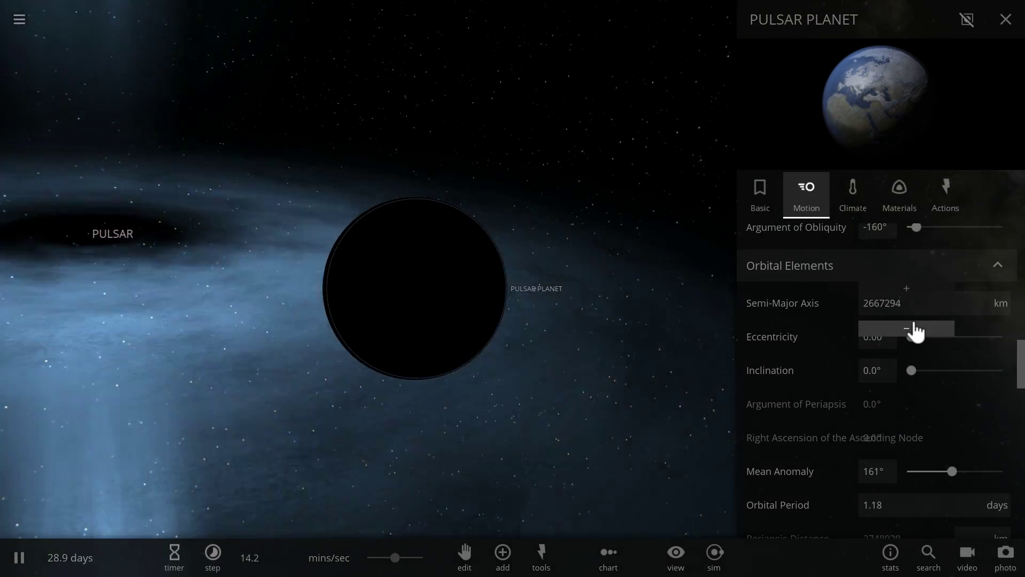
{"action": "left_click", "coordinate": [915, 327]}
{"action": "left_click_drag", "start_coordinate": [396, 558], "coordinate": [374, 559]}
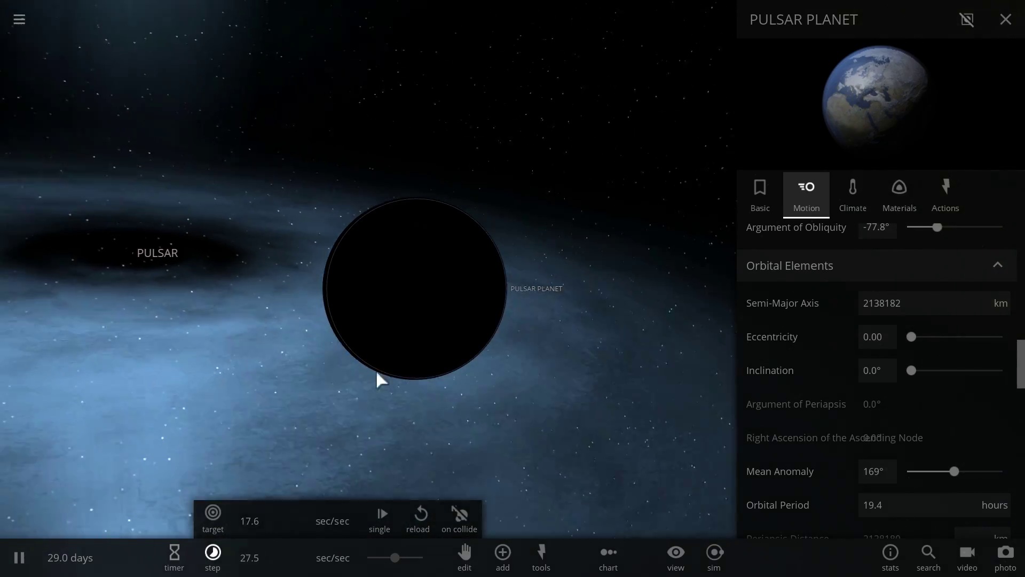
Set the semi-major axis to 81561 km and raise simulation speed to about a minute per second
{"action": "left_click", "coordinate": [878, 303]}
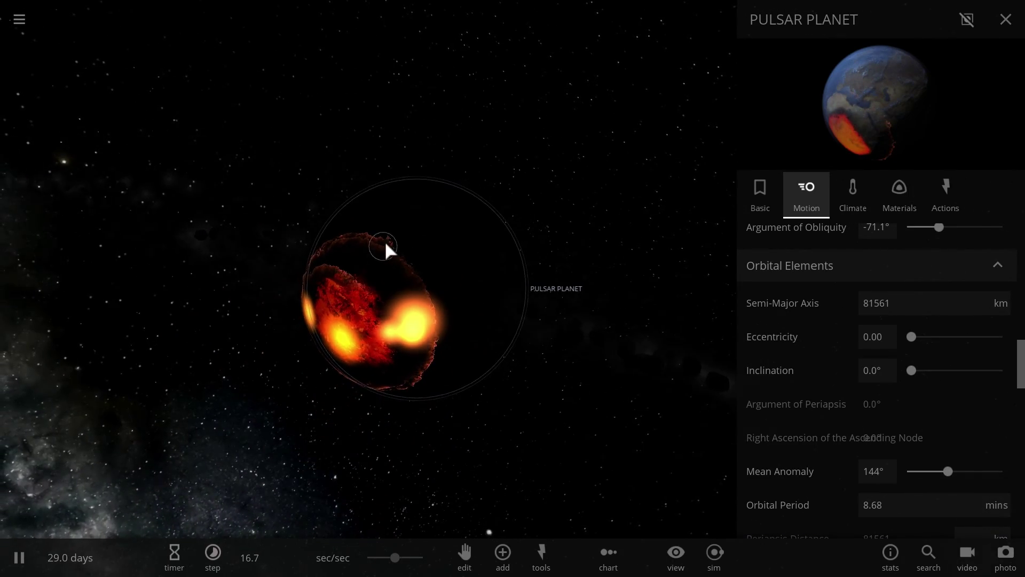
{"action": "right_click_drag", "start_coordinate": [385, 243], "coordinate": [249, 233]}
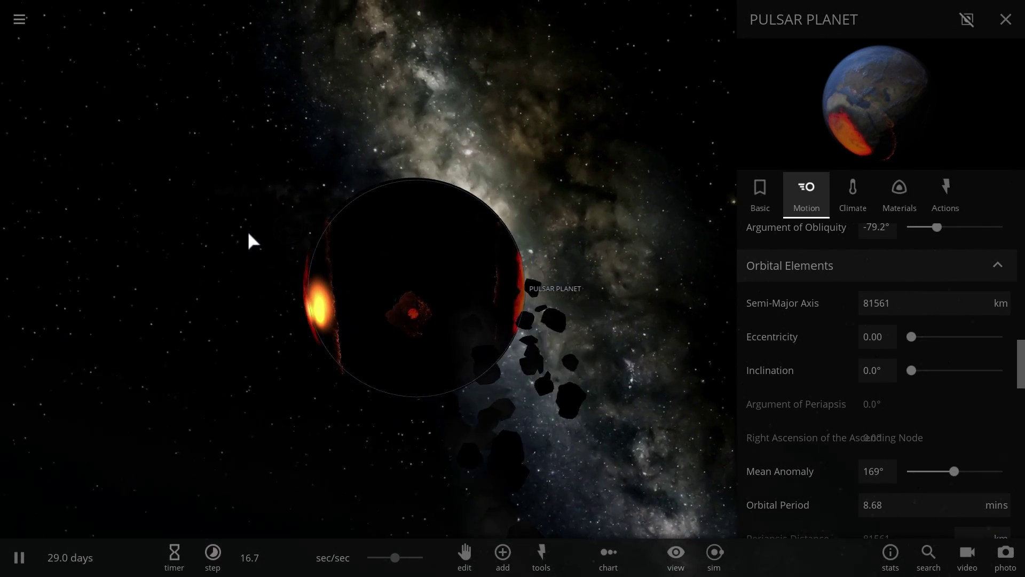
{"action": "scroll", "coordinate": [255, 250], "scroll_direction": "down", "scroll_amount": 5}
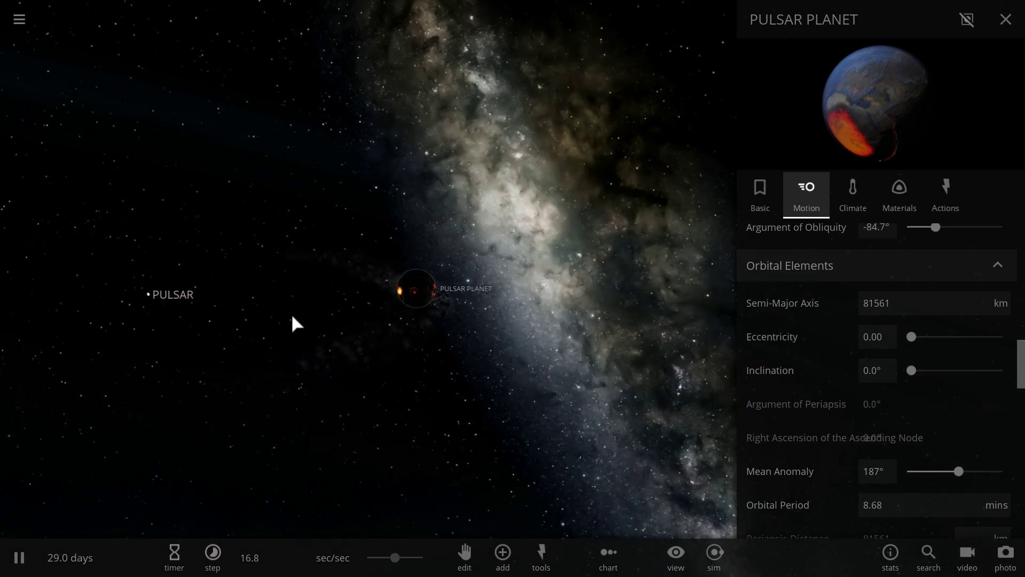
{"action": "left_click_drag", "start_coordinate": [296, 323], "coordinate": [407, 304]}
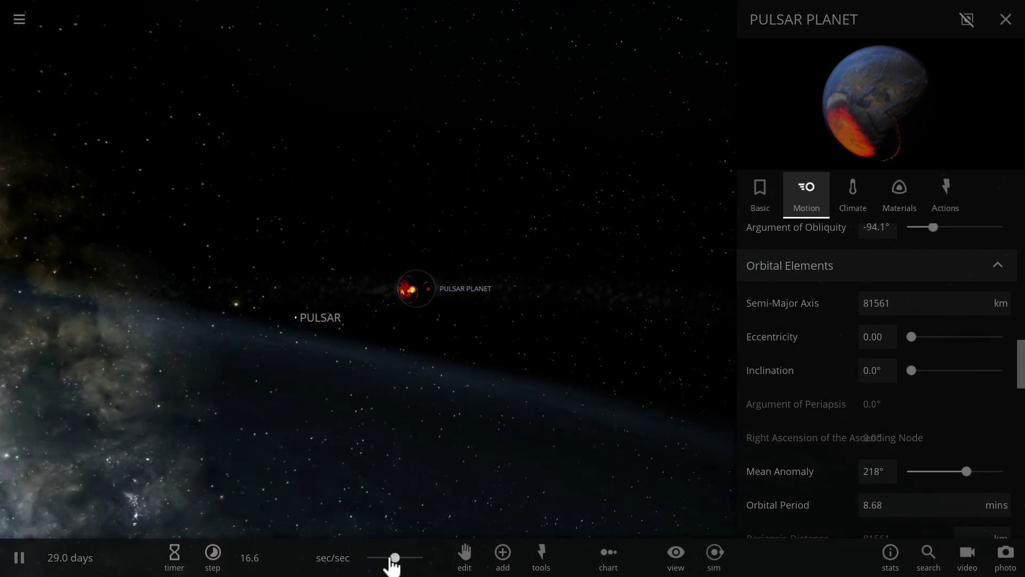
{"action": "left_click_drag", "start_coordinate": [414, 561], "coordinate": [423, 558]}
{"action": "left_click_drag", "start_coordinate": [511, 404], "coordinate": [542, 415]}
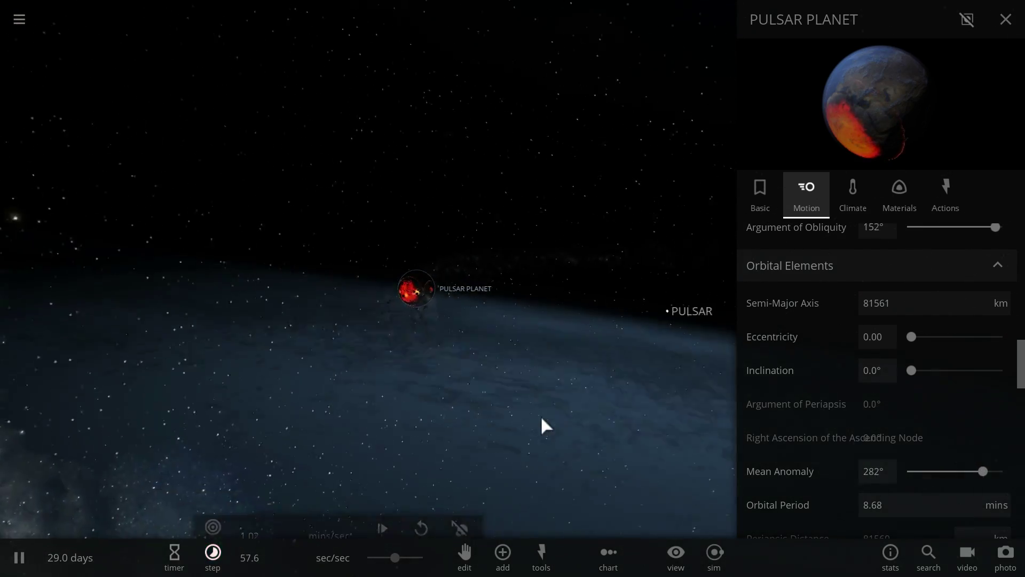
Close the properties to view the red molten planet, then reopen its properties
{"action": "left_click", "coordinate": [987, 30]}
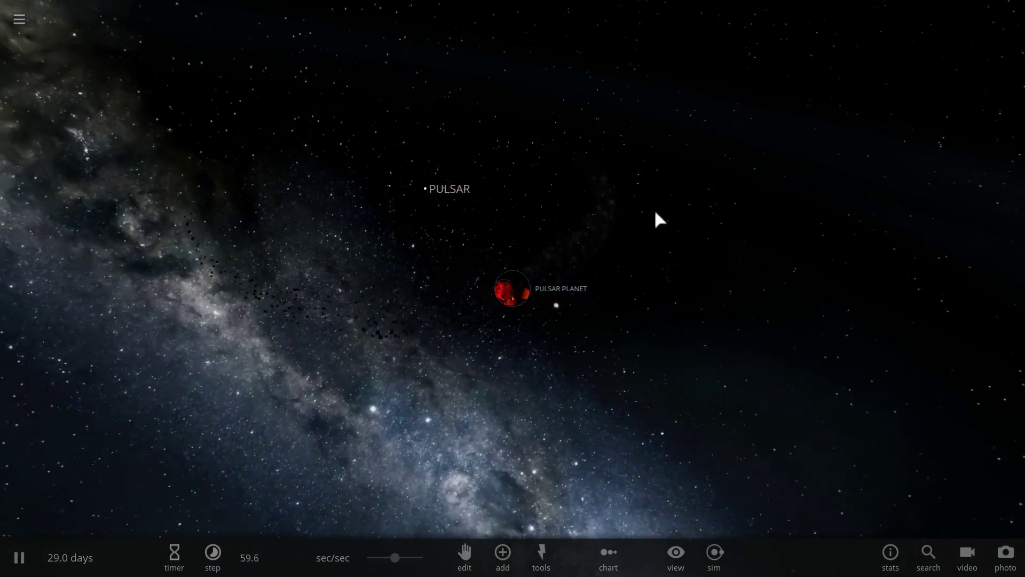
{"action": "left_click_drag", "start_coordinate": [656, 212], "coordinate": [556, 197]}
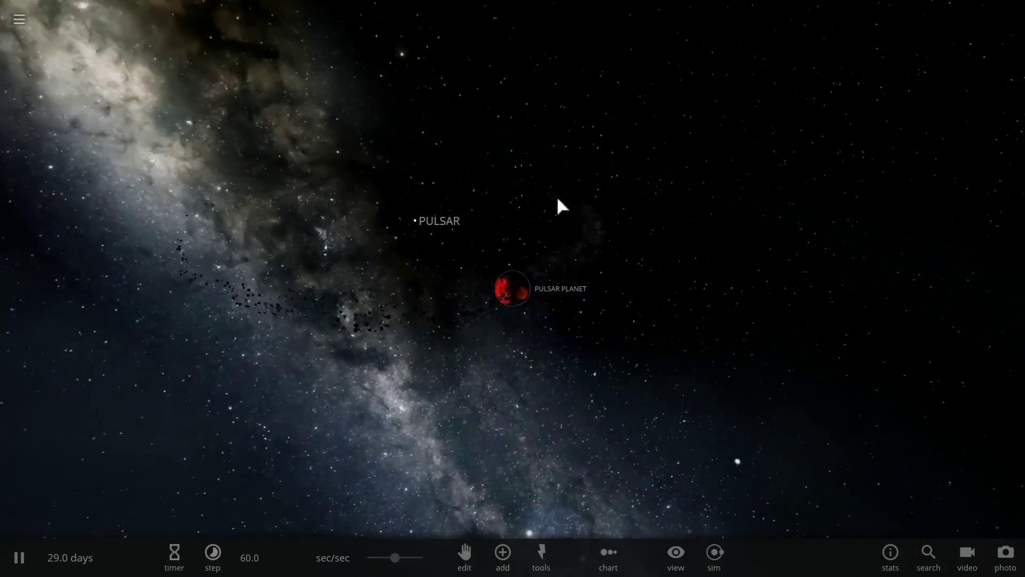
{"action": "scroll", "coordinate": [513, 291], "scroll_direction": "up", "scroll_amount": 5}
{"action": "left_click", "coordinate": [519, 291]}
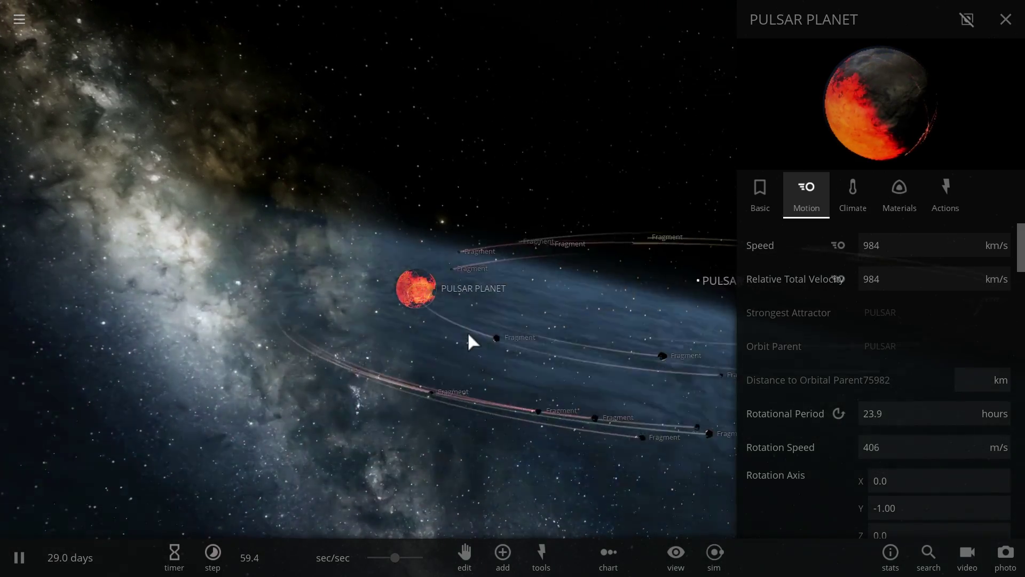
Close the properties panel and view the glowing red planet amid its fragment trails
{"action": "left_click", "coordinate": [998, 26]}
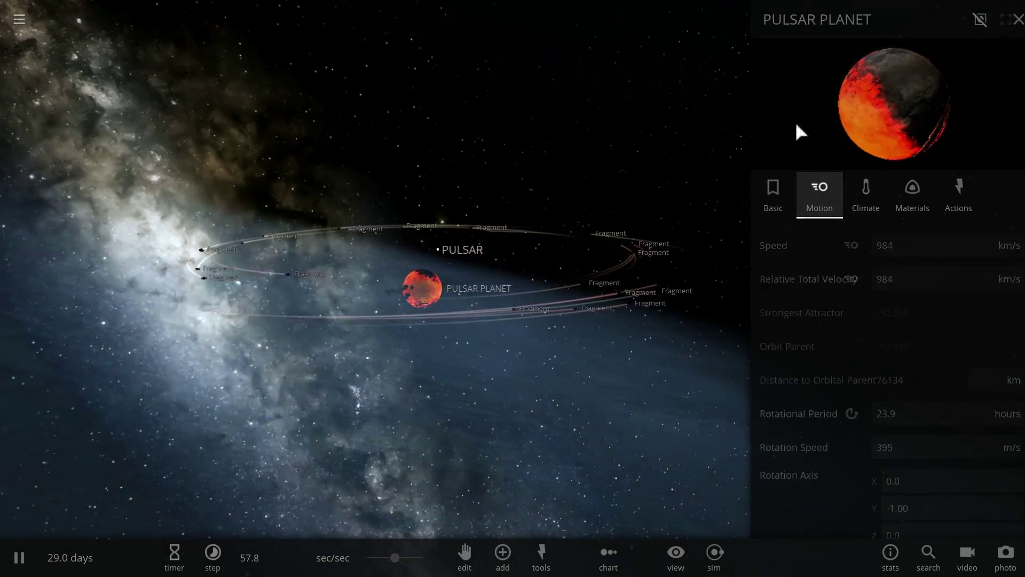
{"action": "left_click_drag", "start_coordinate": [659, 186], "coordinate": [565, 214]}
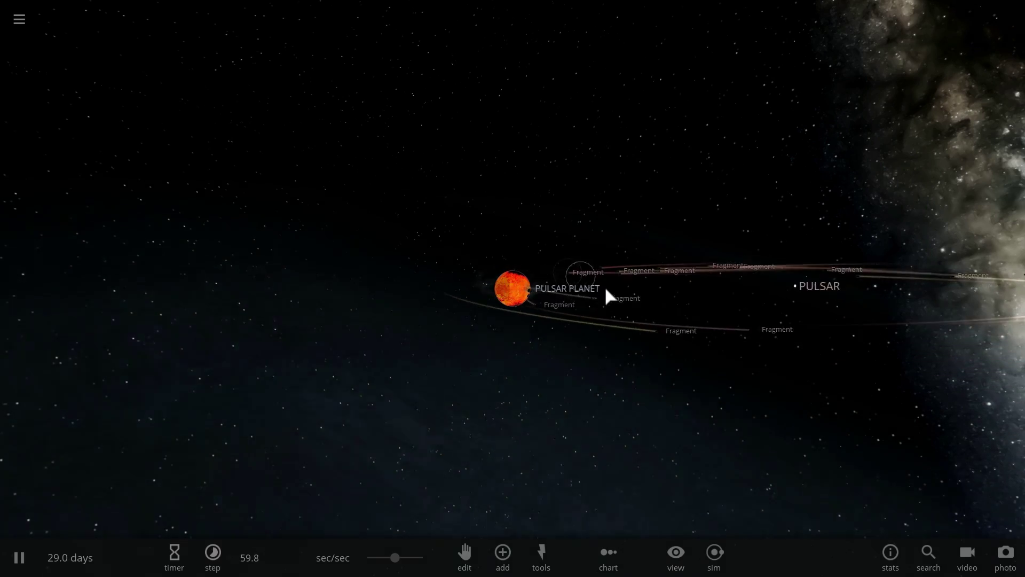
{"action": "scroll", "coordinate": [561, 315], "scroll_direction": "up", "scroll_amount": 5}
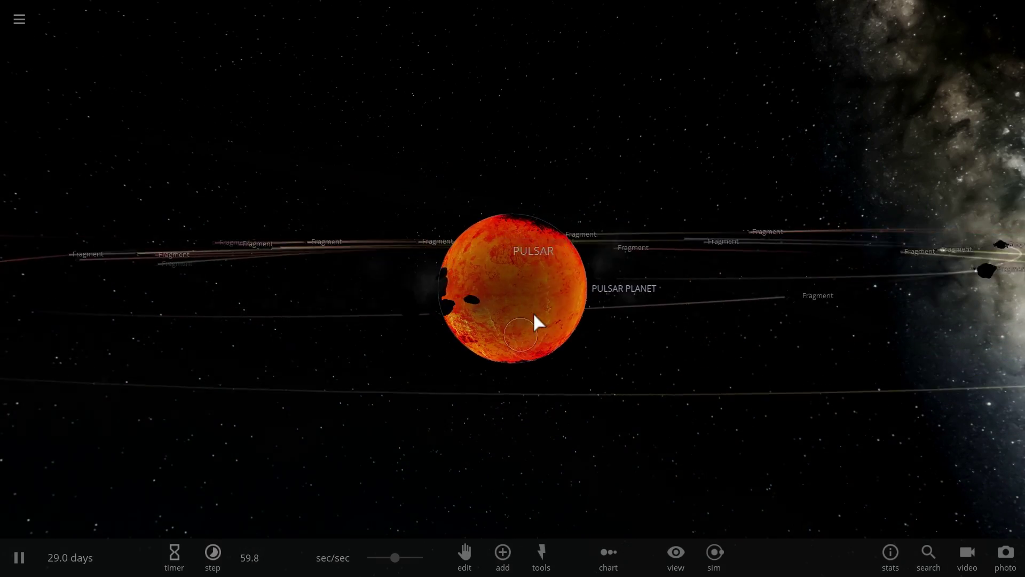
{"action": "scroll", "coordinate": [532, 312], "scroll_direction": "down", "scroll_amount": 2}
{"action": "left_click_drag", "start_coordinate": [533, 312], "coordinate": [421, 324]}
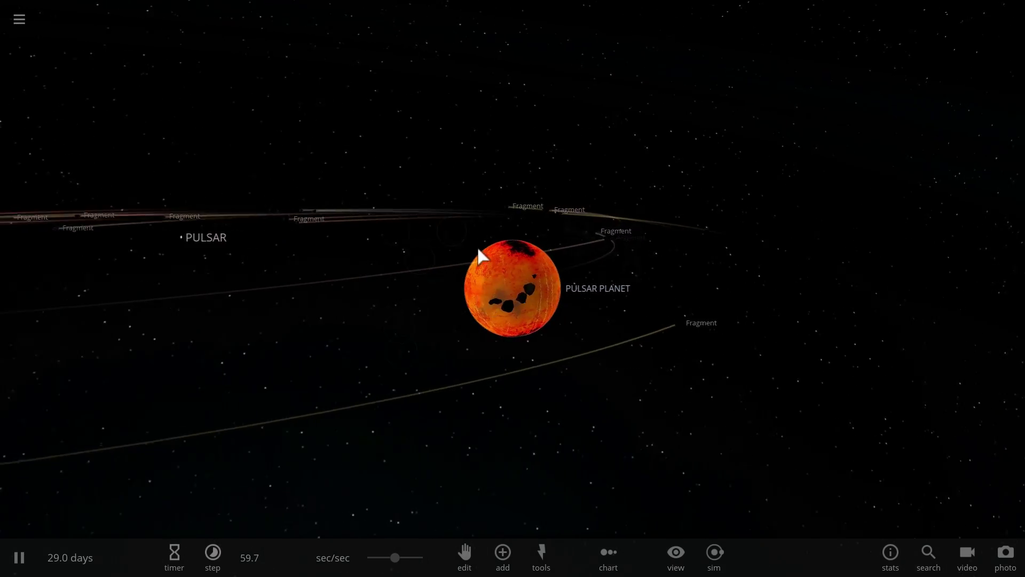
Start a new empty simulation and add Jupiter from the object list
{"action": "left_click", "coordinate": [22, 22]}
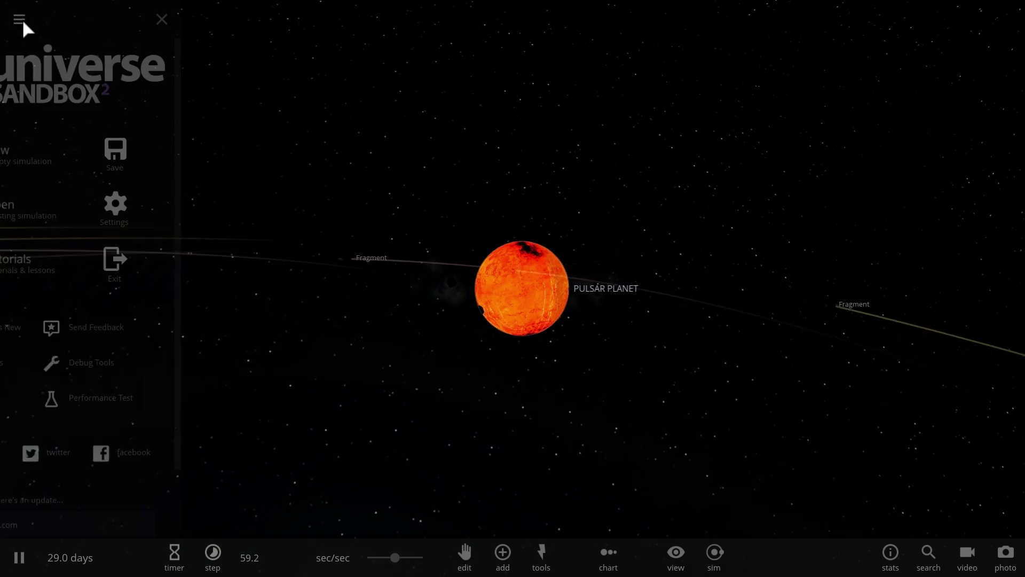
{"action": "left_click", "coordinate": [74, 155]}
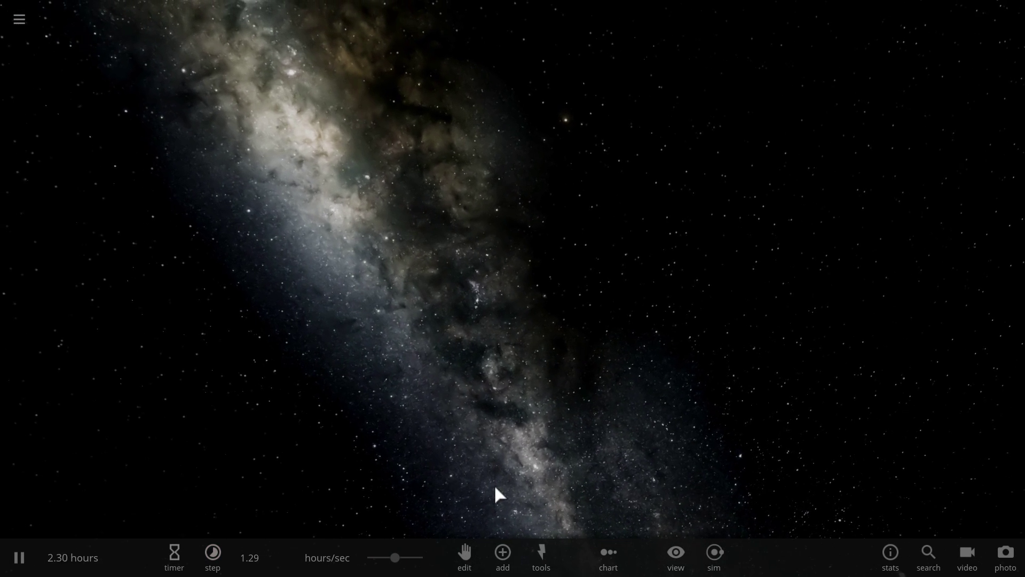
{"action": "left_click", "coordinate": [502, 555]}
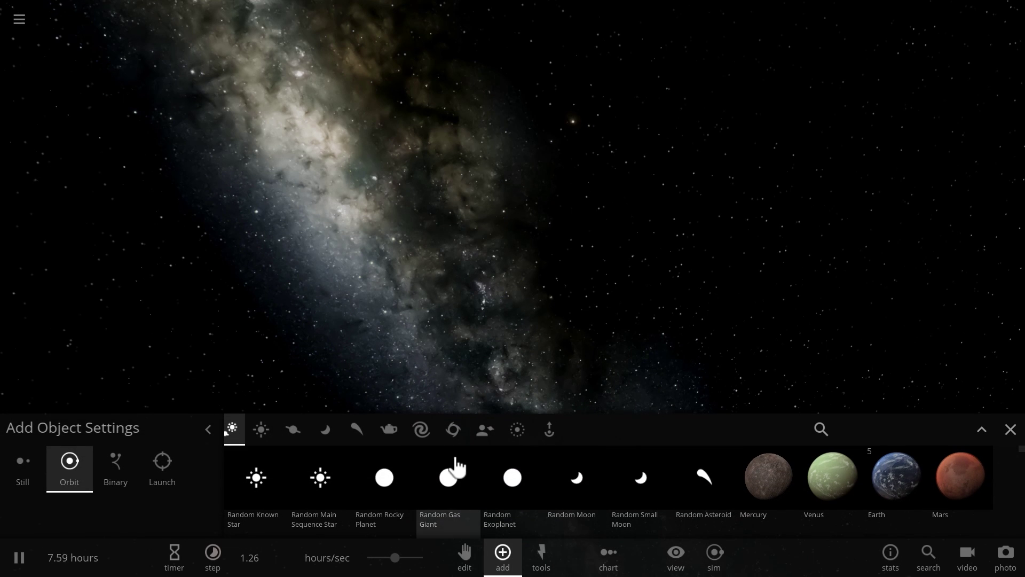
{"action": "scroll", "coordinate": [406, 480], "scroll_direction": "down", "scroll_amount": 3}
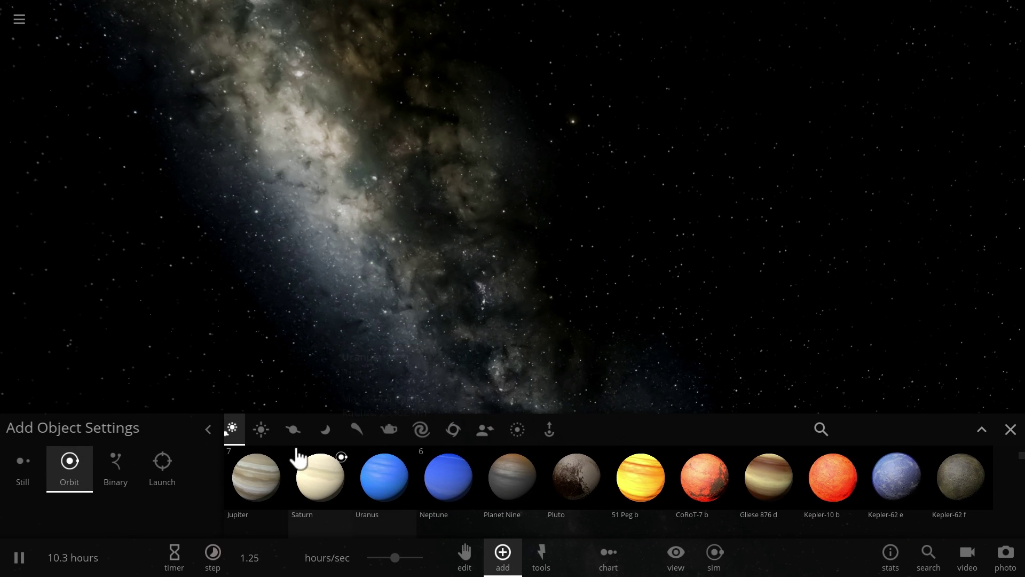
{"action": "left_click", "coordinate": [501, 171]}
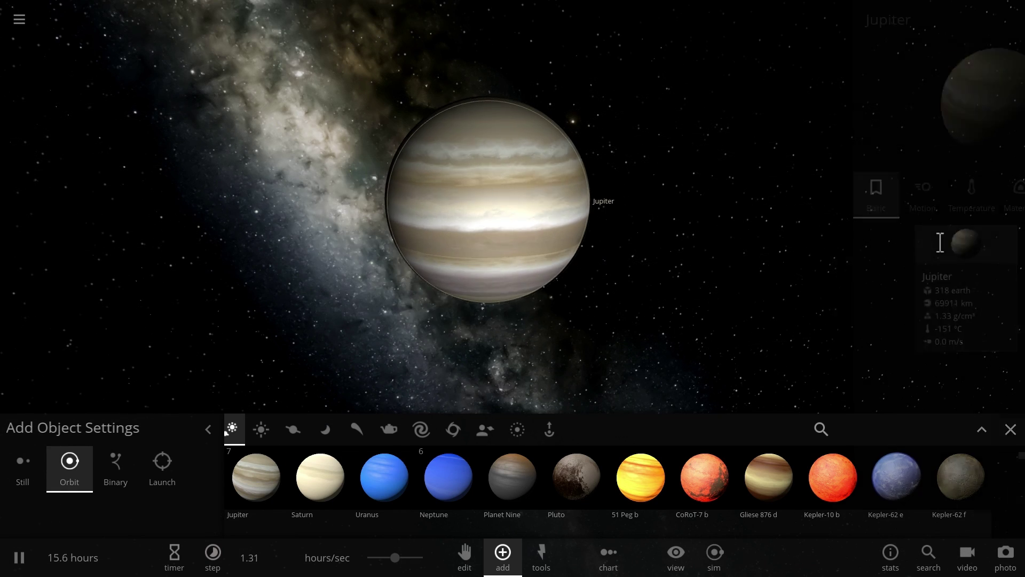
Show Jupiter's Materials properties, scrolled down to its magnetosphere and magnetic field settings
{"action": "left_click", "coordinate": [938, 240]}
{"action": "left_click", "coordinate": [908, 200]}
{"action": "scroll", "coordinate": [865, 326], "scroll_direction": "down", "scroll_amount": 5}
{"action": "scroll", "coordinate": [876, 357], "scroll_direction": "down", "scroll_amount": 10}
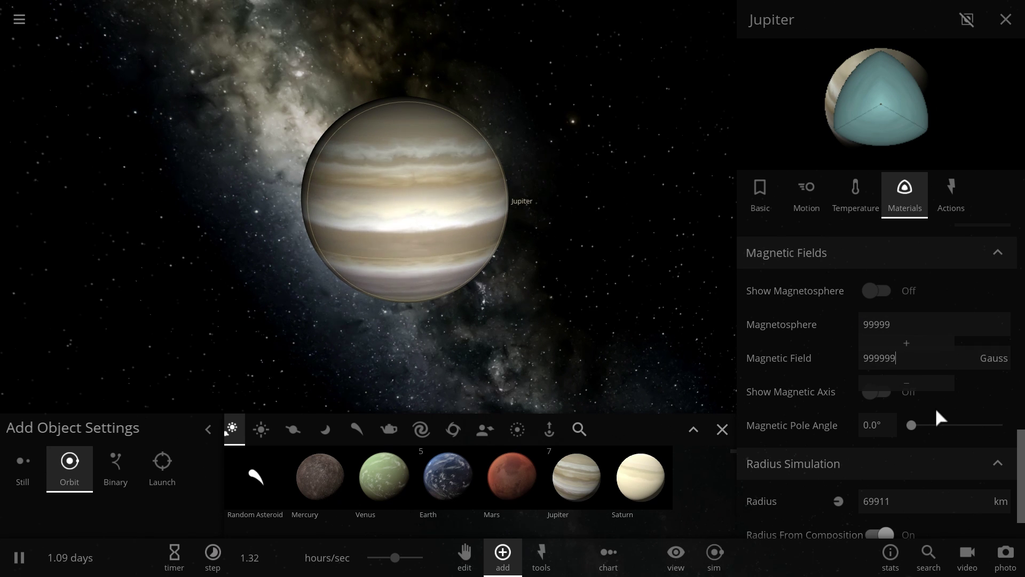
{"action": "mouse_move", "coordinate": [834, 332]}
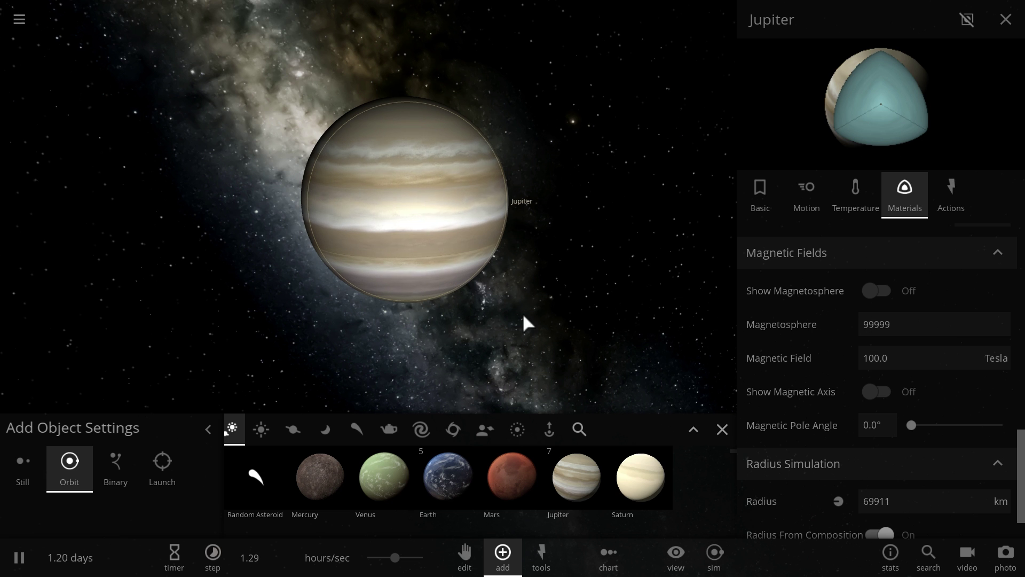
Close the catalogue and set Jupiter's mass to 2 sun on the Basic tab
{"action": "left_click", "coordinate": [723, 431]}
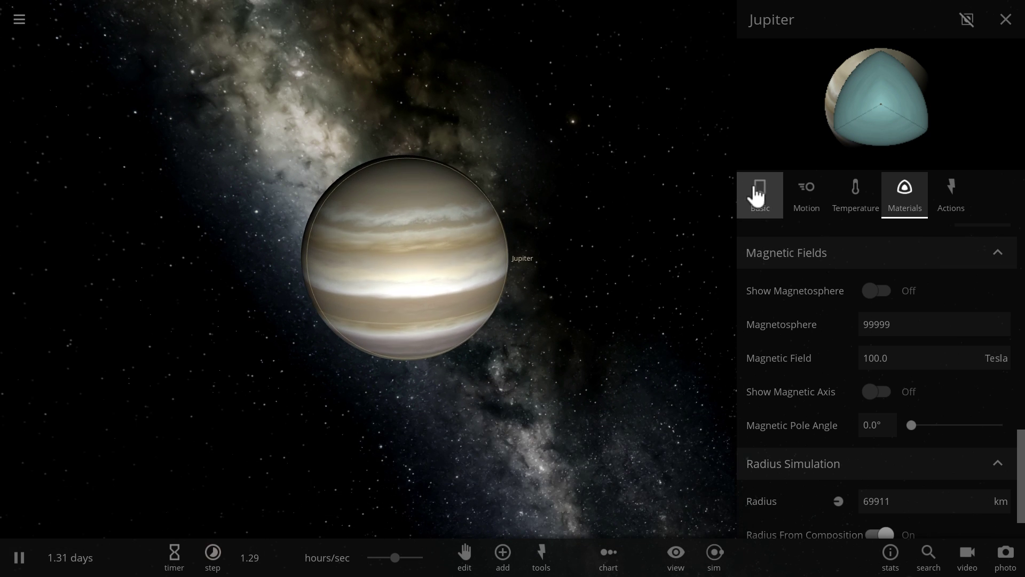
{"action": "left_click", "coordinate": [759, 193]}
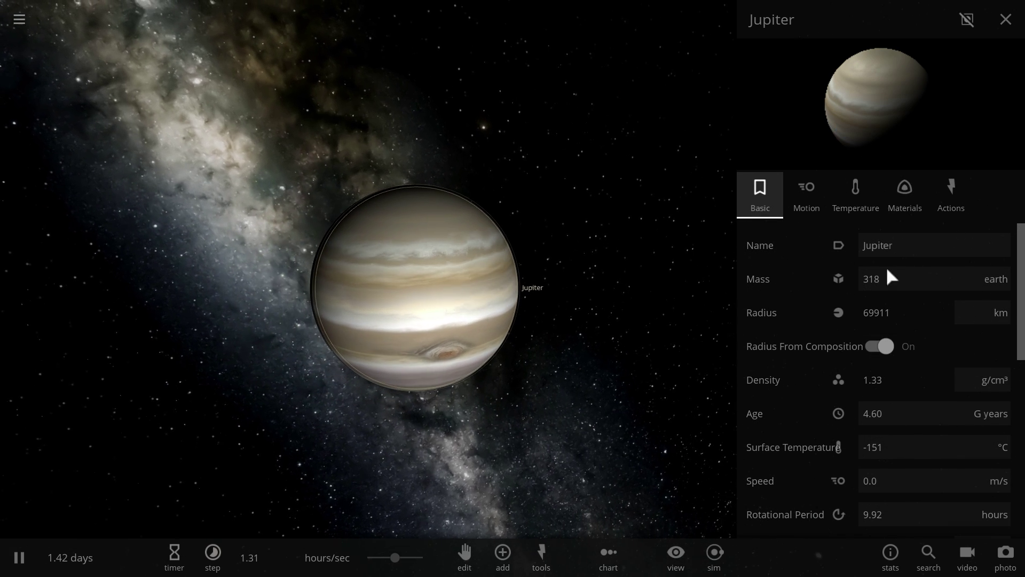
{"action": "left_click", "coordinate": [995, 289]}
{"action": "left_click", "coordinate": [1002, 240]}
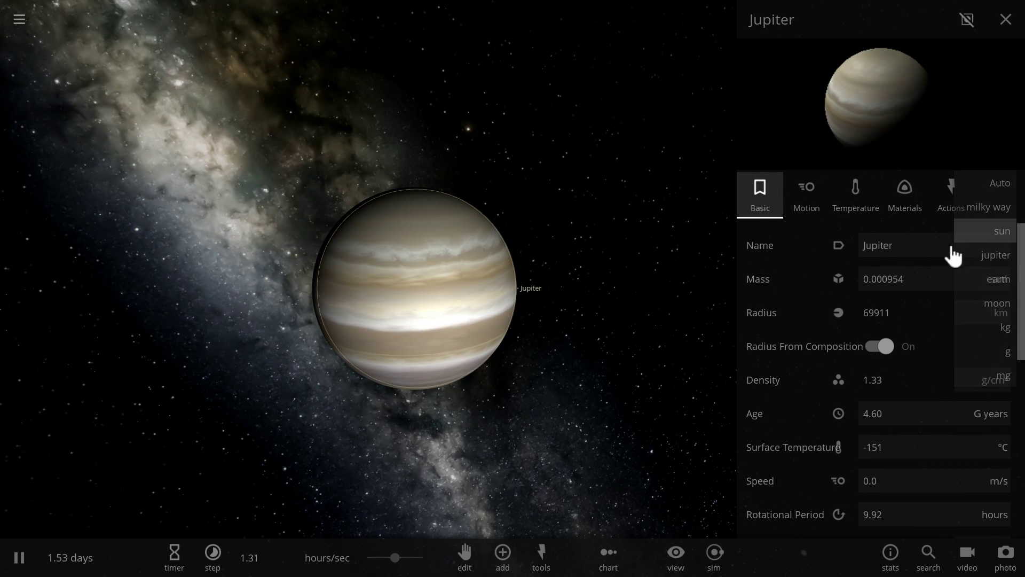
{"action": "left_click", "coordinate": [908, 276]}
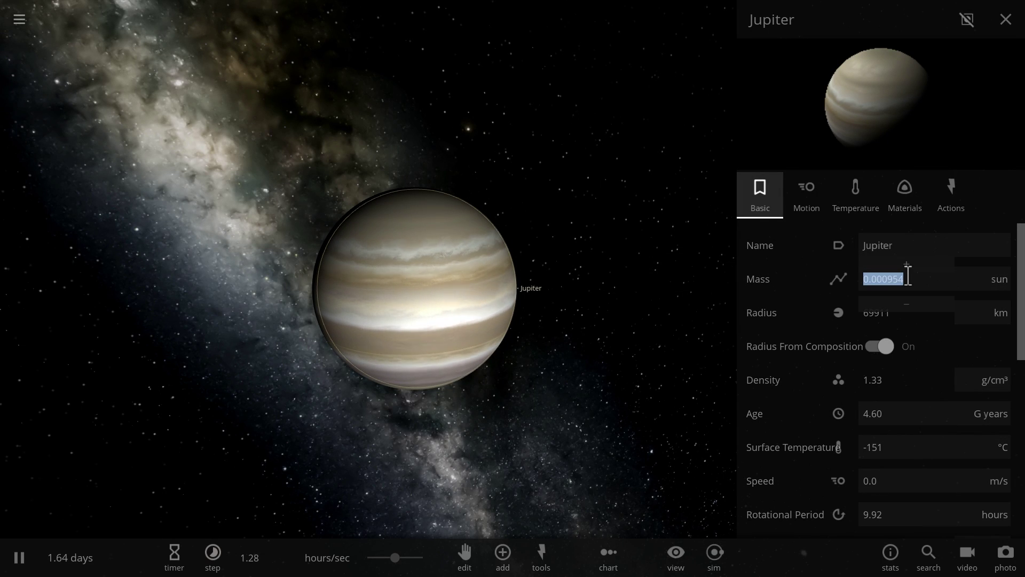
{"action": "left_click_drag", "start_coordinate": [555, 265], "coordinate": [547, 242]}
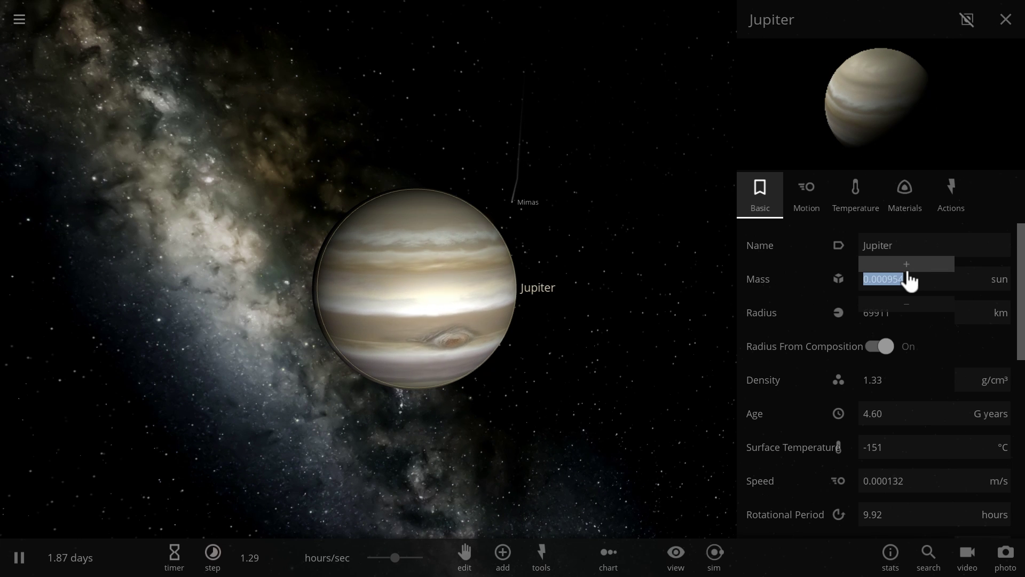
{"action": "left_click_drag", "start_coordinate": [489, 314], "coordinate": [588, 286]}
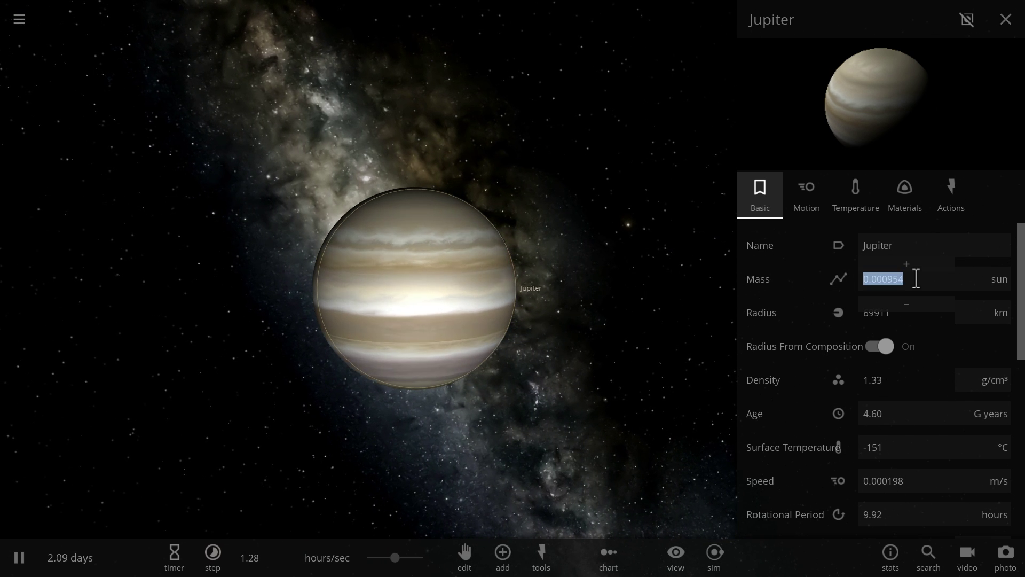
{"action": "left_click", "coordinate": [633, 273]}
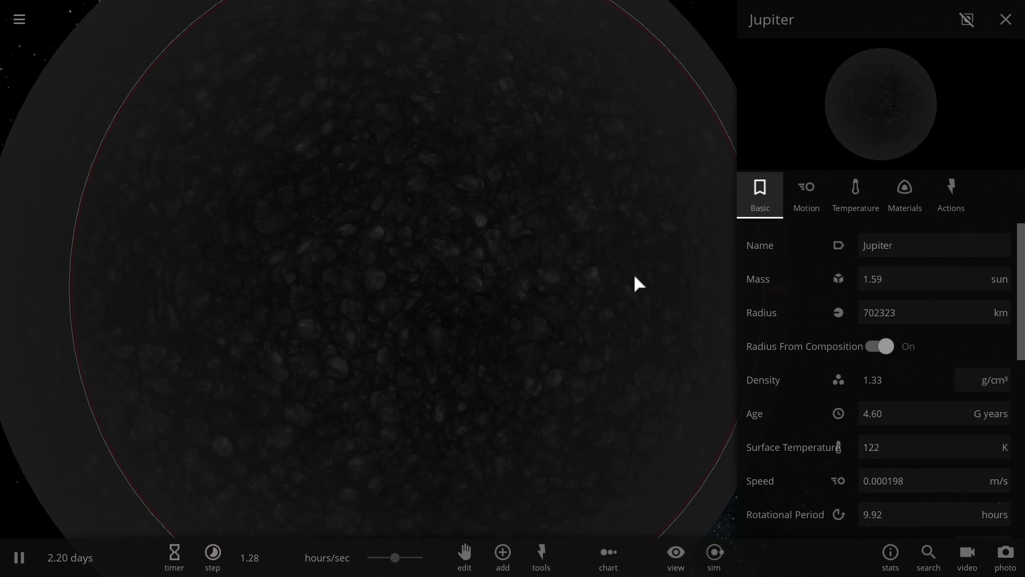
{"action": "scroll", "coordinate": [625, 273], "scroll_direction": "down", "scroll_amount": 5}
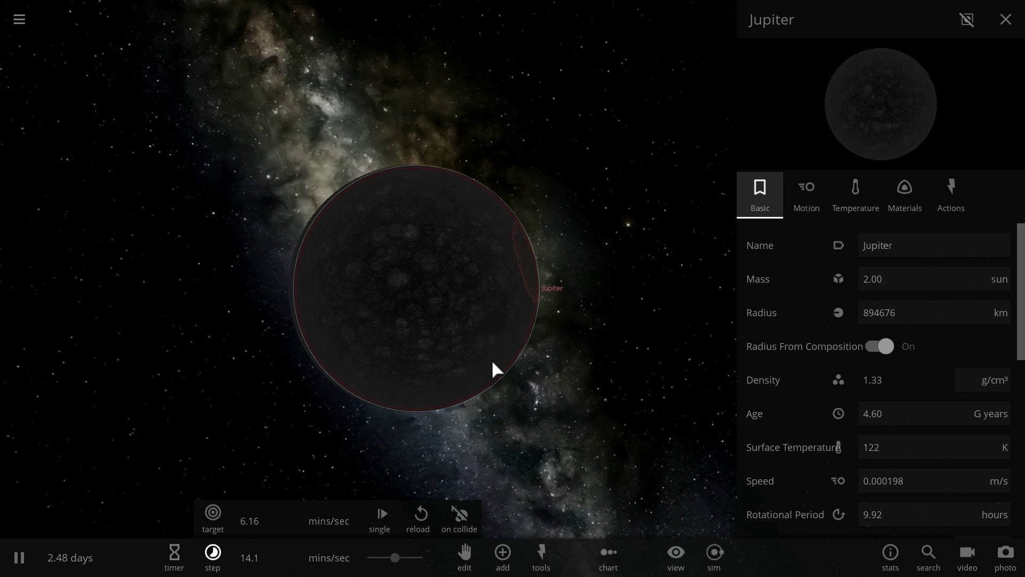
{"action": "scroll", "coordinate": [492, 361], "scroll_direction": "up", "scroll_amount": 3}
{"action": "right_click_drag", "start_coordinate": [493, 362], "coordinate": [525, 361]}
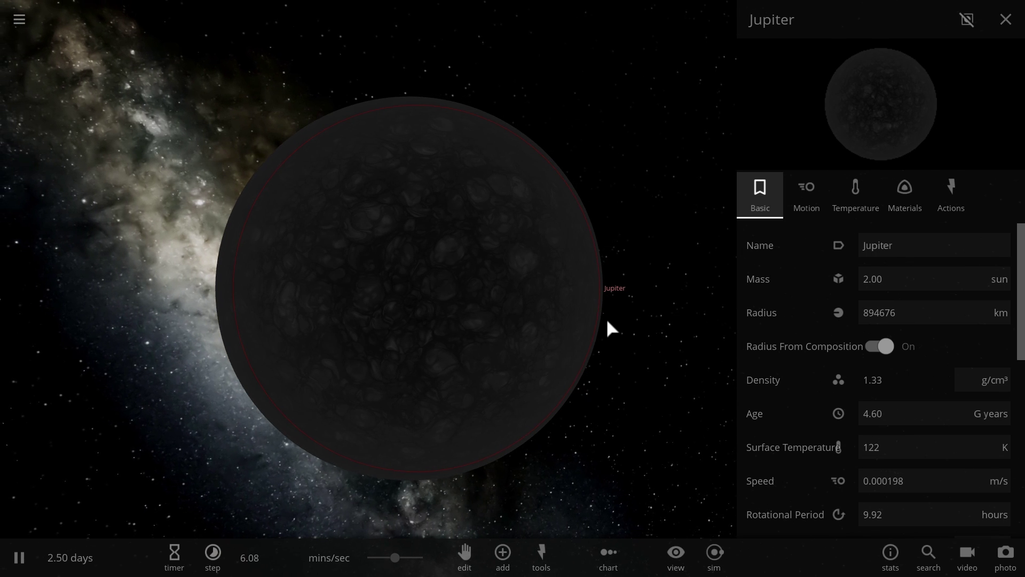
Turn off Radius From Composition and set Jupiter's radius to 12 km
{"action": "left_click", "coordinate": [880, 346]}
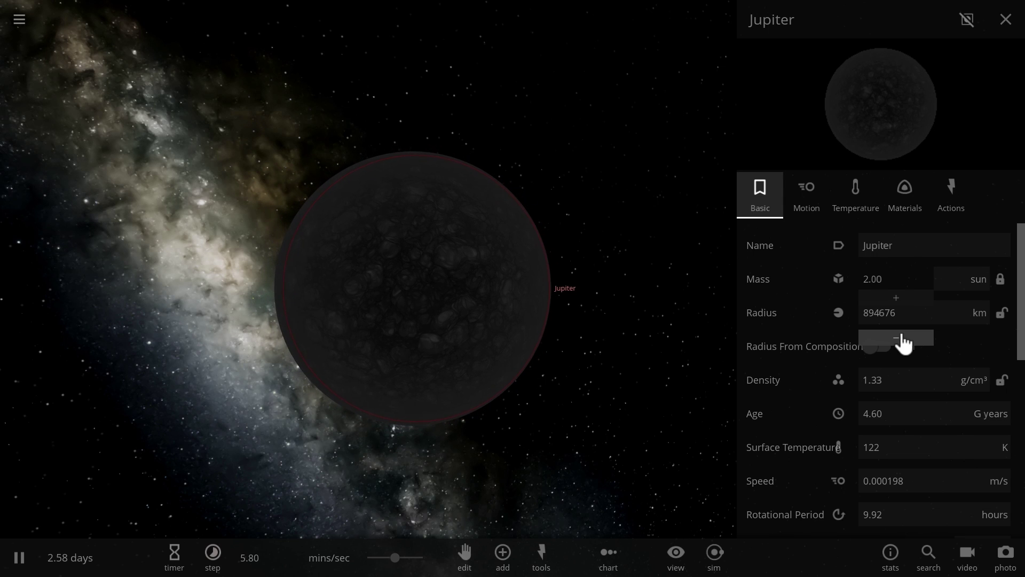
{"action": "right_click_drag", "start_coordinate": [505, 307], "coordinate": [484, 302]}
{"action": "scroll", "coordinate": [484, 302], "scroll_direction": "up", "scroll_amount": 3}
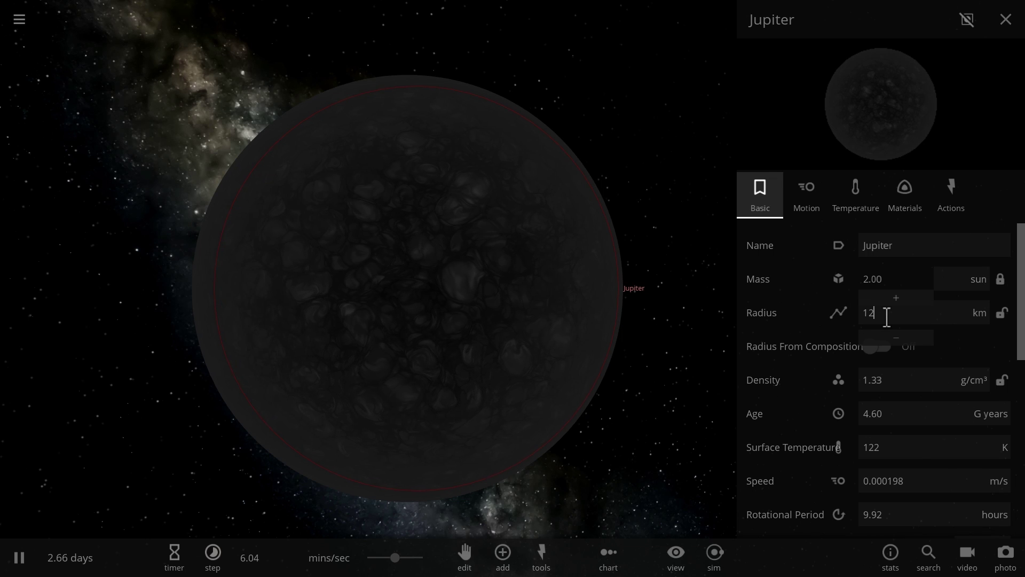
{"action": "key", "text": "Return"}
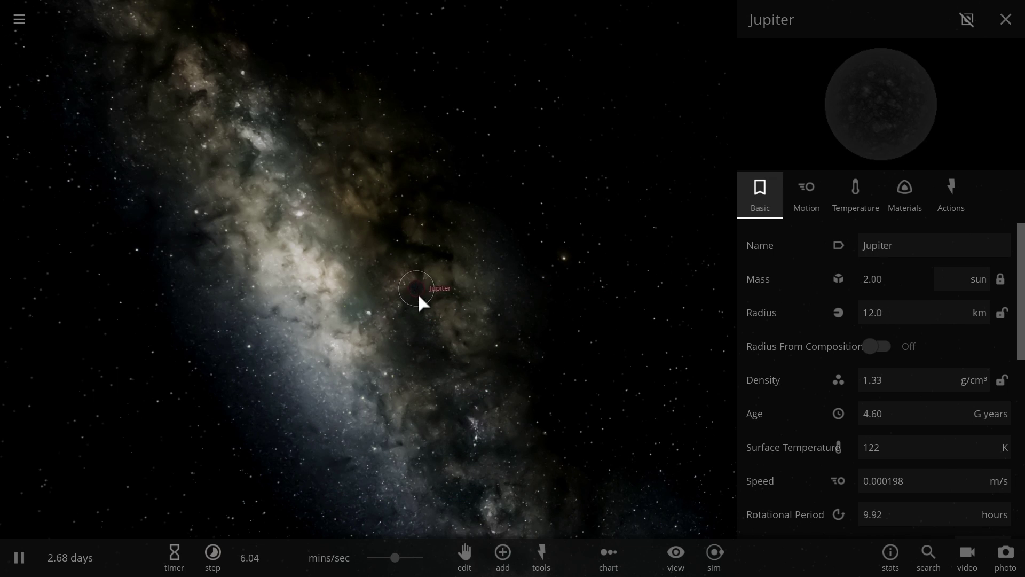
{"action": "scroll", "coordinate": [417, 293], "scroll_direction": "up", "scroll_amount": 5}
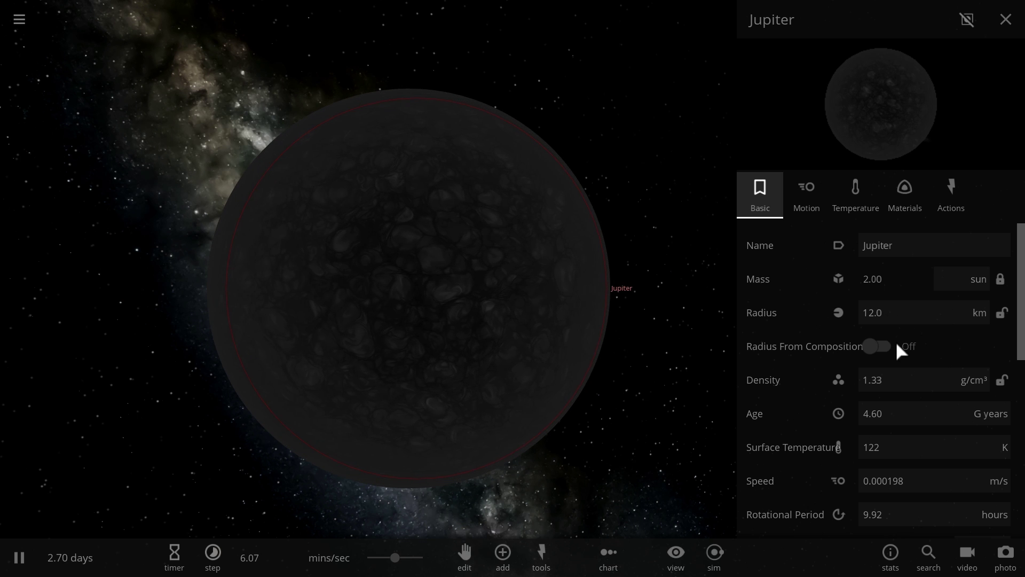
Turn Radius From Composition back on and set the surface temperature to 90000 K
{"action": "left_click", "coordinate": [877, 346]}
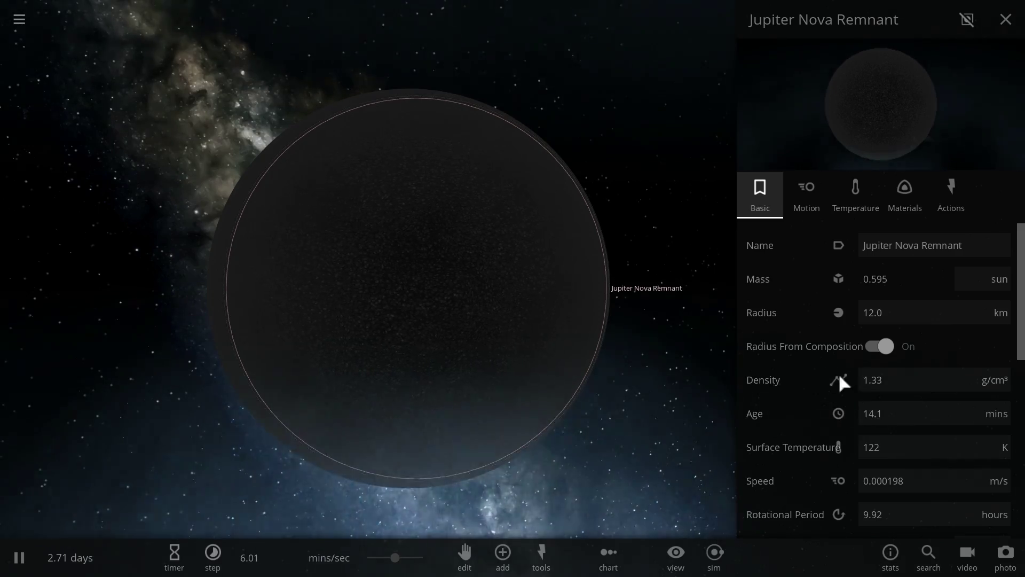
{"action": "scroll", "coordinate": [562, 338], "scroll_direction": "down", "scroll_amount": 10}
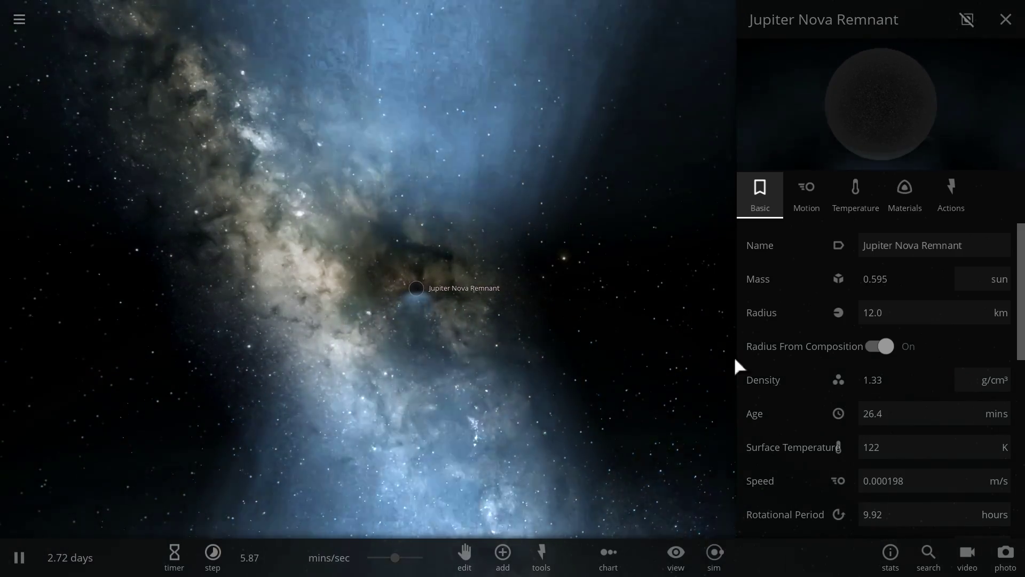
{"action": "scroll", "coordinate": [897, 374], "scroll_direction": "down", "scroll_amount": 2}
{"action": "left_click", "coordinate": [903, 195]}
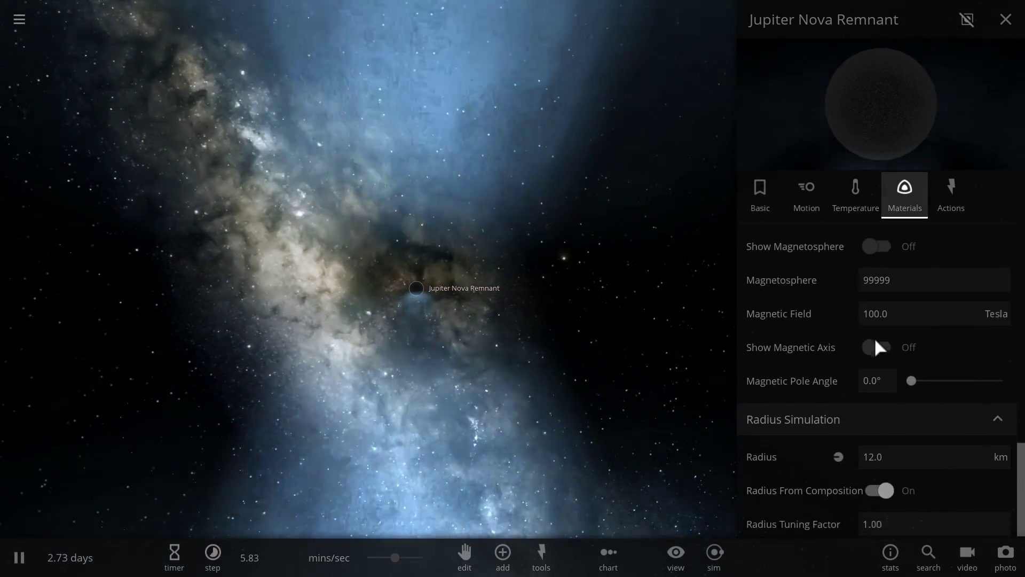
{"action": "scroll", "coordinate": [874, 342], "scroll_direction": "up", "scroll_amount": 5}
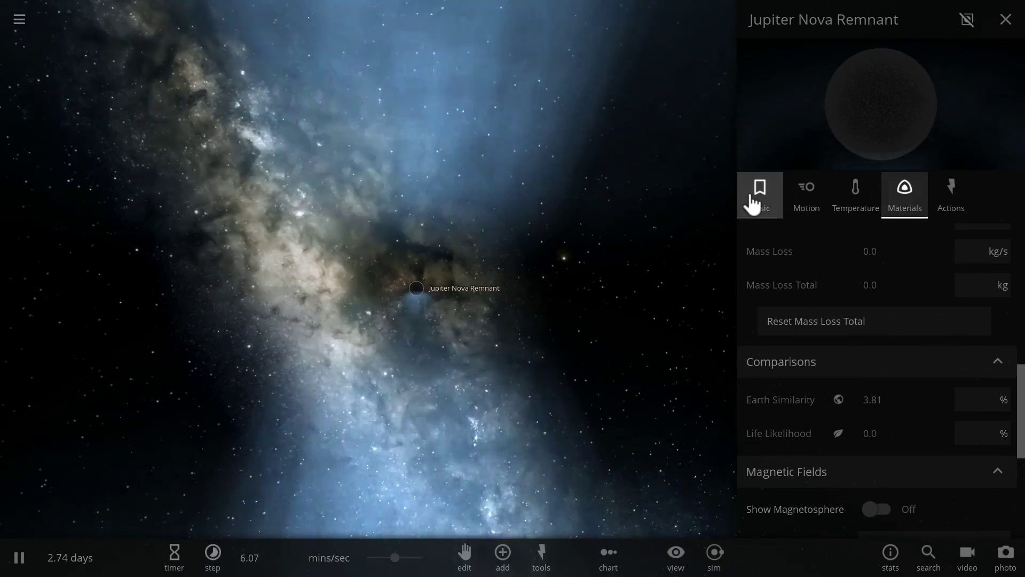
{"action": "left_click", "coordinate": [753, 203]}
{"action": "left_click", "coordinate": [917, 341]}
{"action": "type", "text": "90000"}
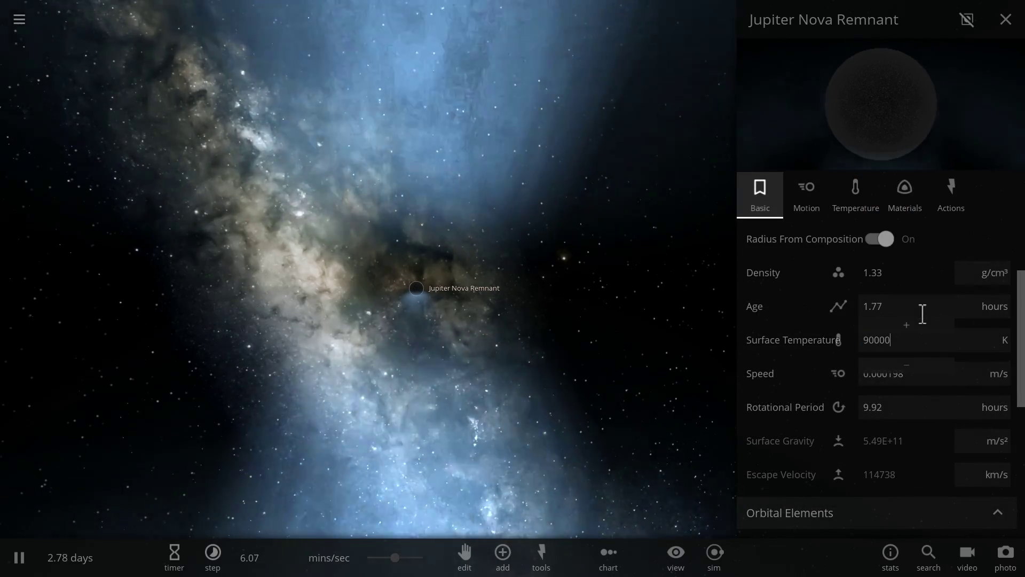
{"action": "key", "text": "Return"}
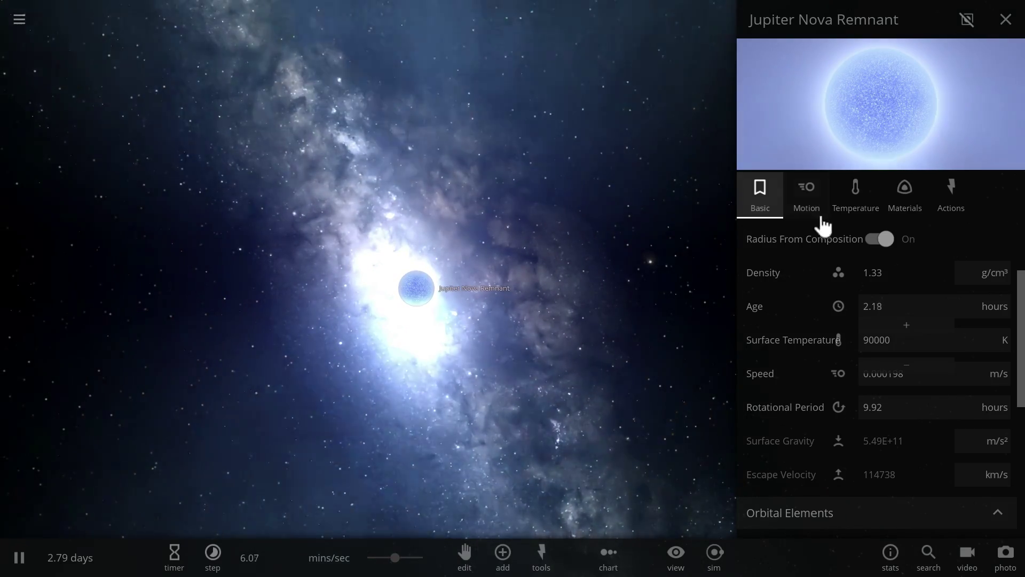
Browse the remnant's Materials tab settings
{"action": "left_click", "coordinate": [904, 205]}
{"action": "scroll", "coordinate": [884, 342], "scroll_direction": "down", "scroll_amount": 3}
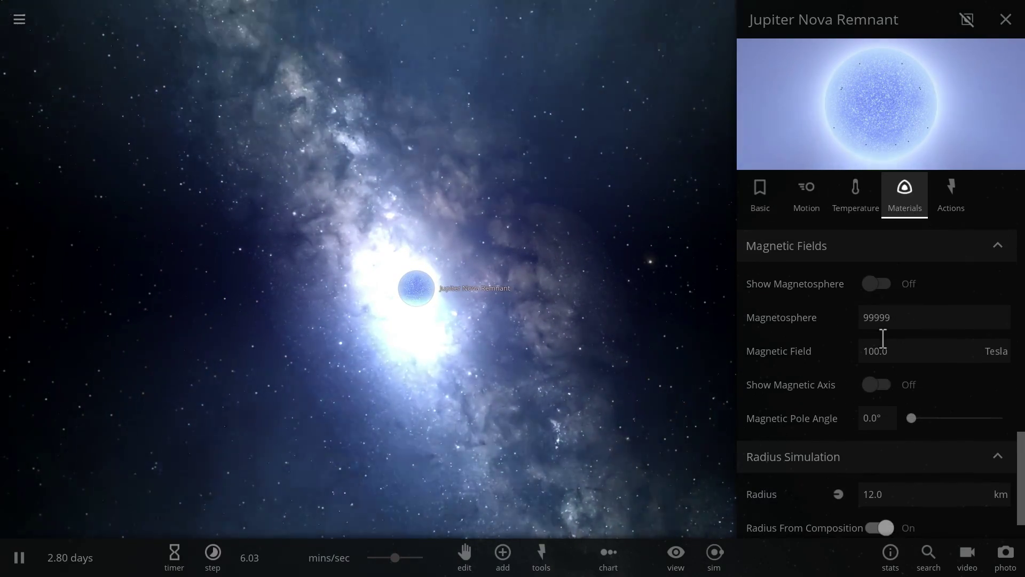
{"action": "scroll", "coordinate": [884, 356], "scroll_direction": "up", "scroll_amount": 10}
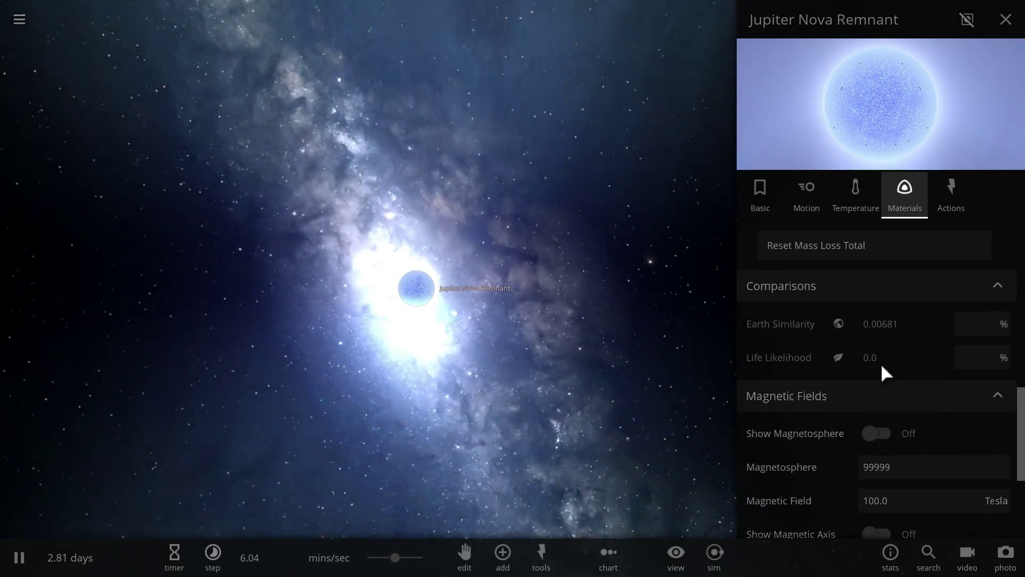
{"action": "scroll", "coordinate": [880, 243], "scroll_direction": "up", "scroll_amount": 5}
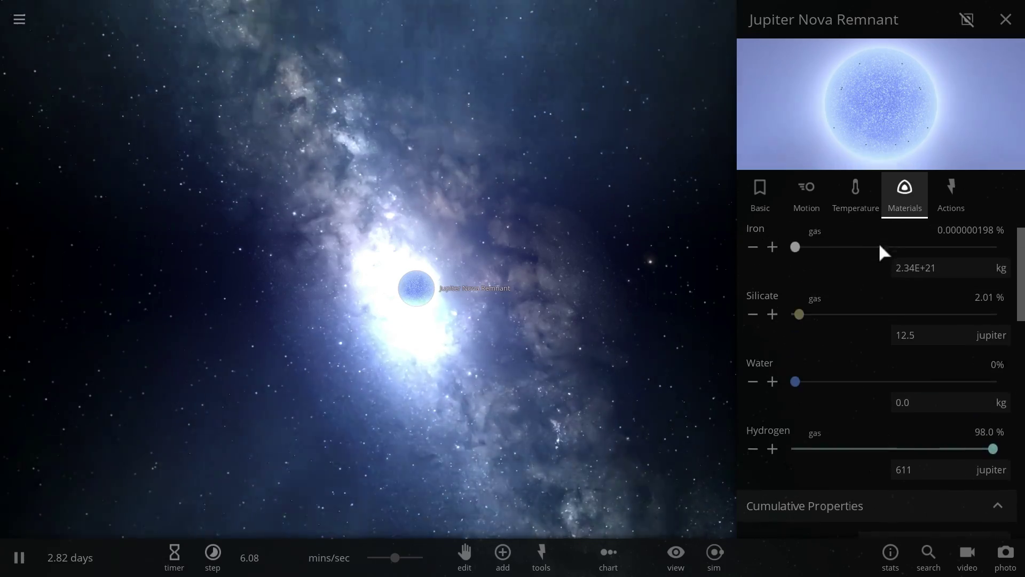
{"action": "left_click", "coordinate": [851, 190]}
{"action": "scroll", "coordinate": [870, 294], "scroll_direction": "down", "scroll_amount": 10}
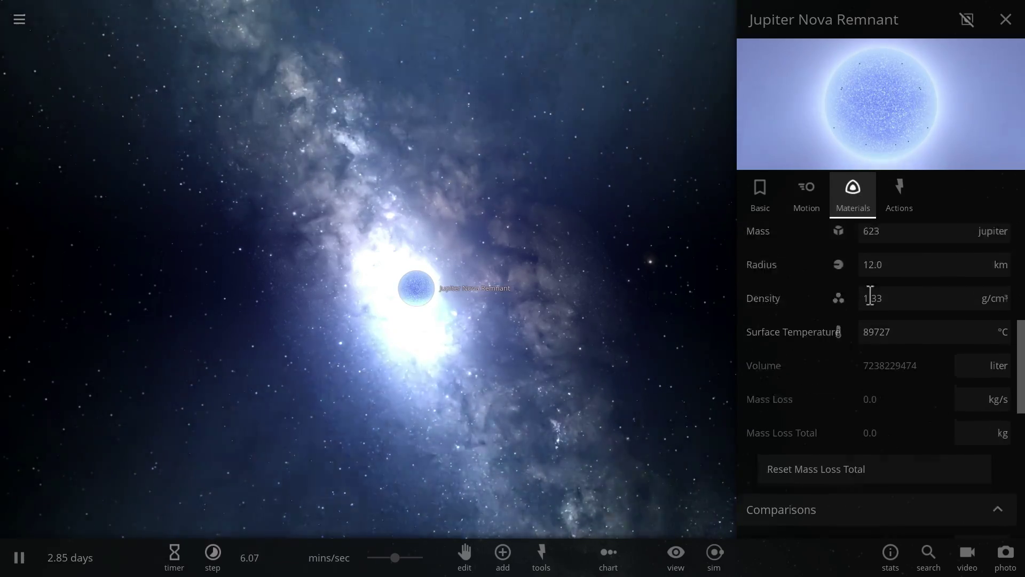
{"action": "scroll", "coordinate": [871, 299], "scroll_direction": "down", "scroll_amount": 2}
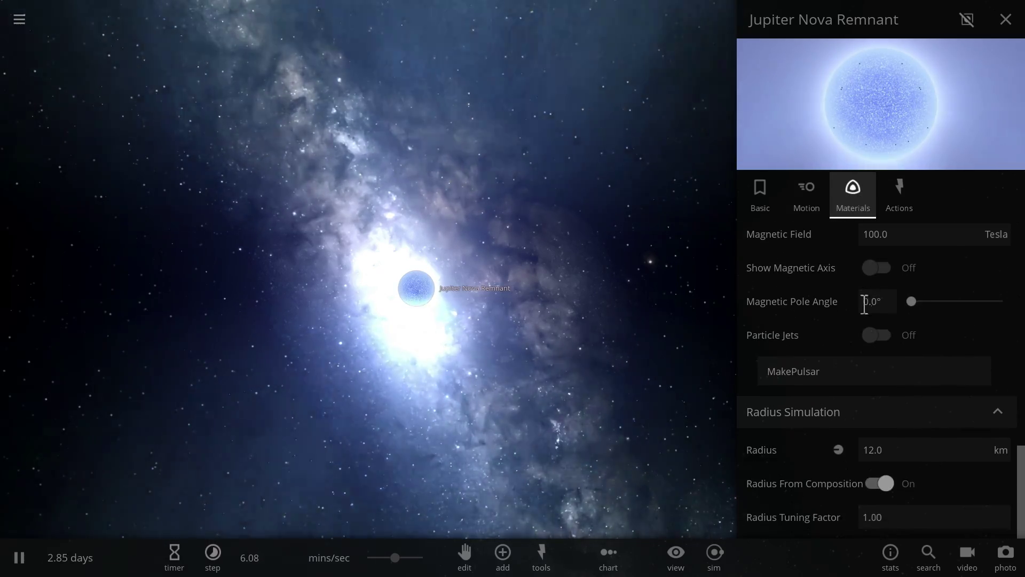
Make the Jupiter Nova Remnant a pulsar and speed up the simulation time step
{"action": "left_click", "coordinate": [826, 381]}
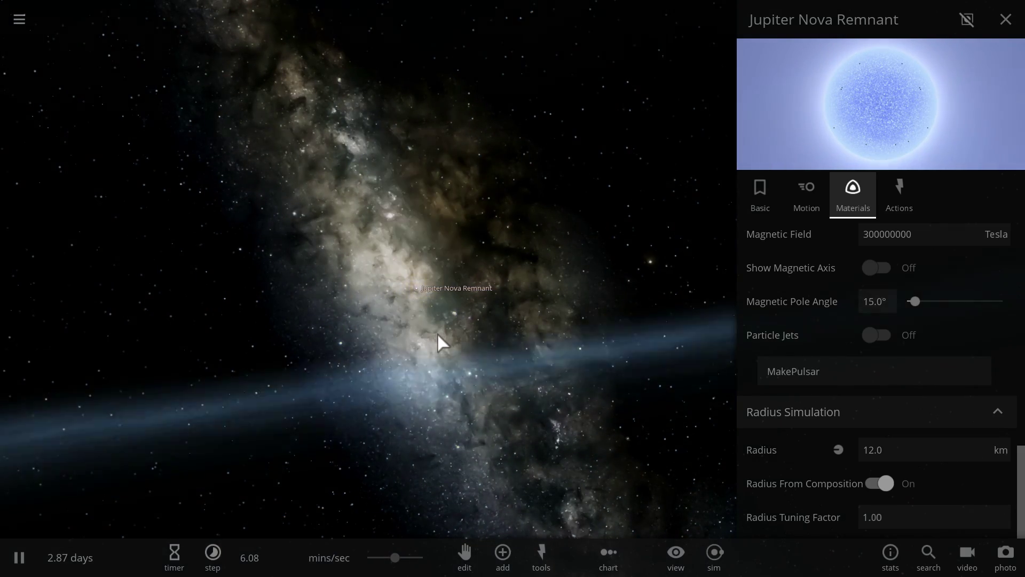
{"action": "scroll", "coordinate": [437, 334], "scroll_direction": "down", "scroll_amount": 5}
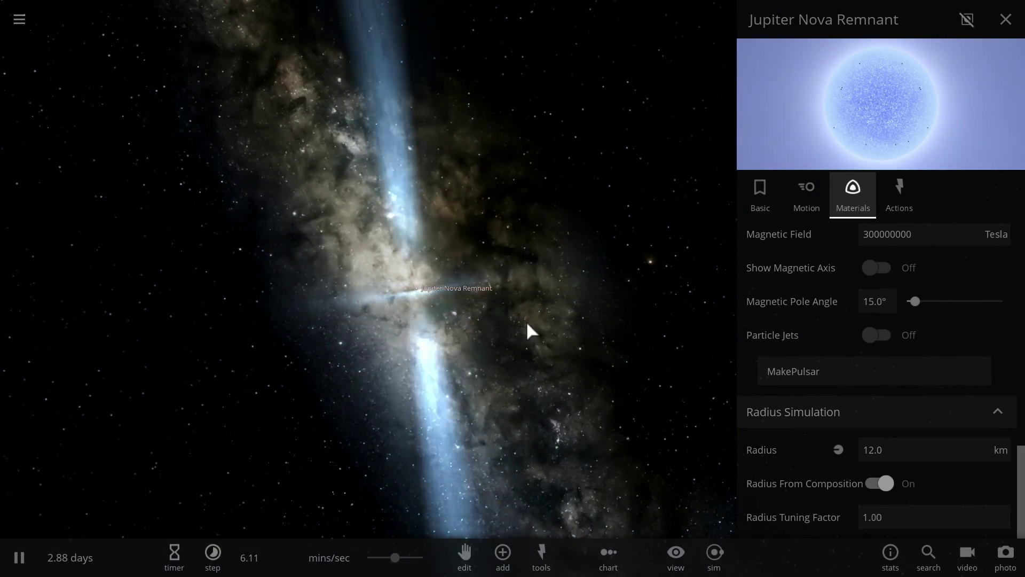
{"action": "left_click_drag", "start_coordinate": [526, 321], "coordinate": [389, 421]}
{"action": "left_click_drag", "start_coordinate": [395, 558], "coordinate": [417, 559]}
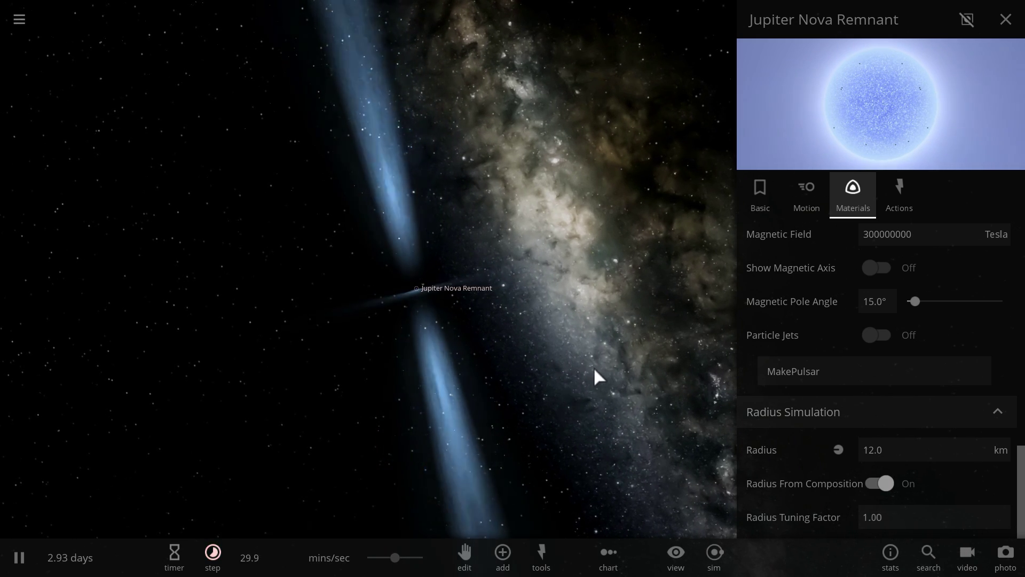
{"action": "left_click_drag", "start_coordinate": [594, 366], "coordinate": [1008, 109]}
Close the properties panel, reselect the remnant, and open the object catalogue
{"action": "left_click", "coordinate": [1006, 20]}
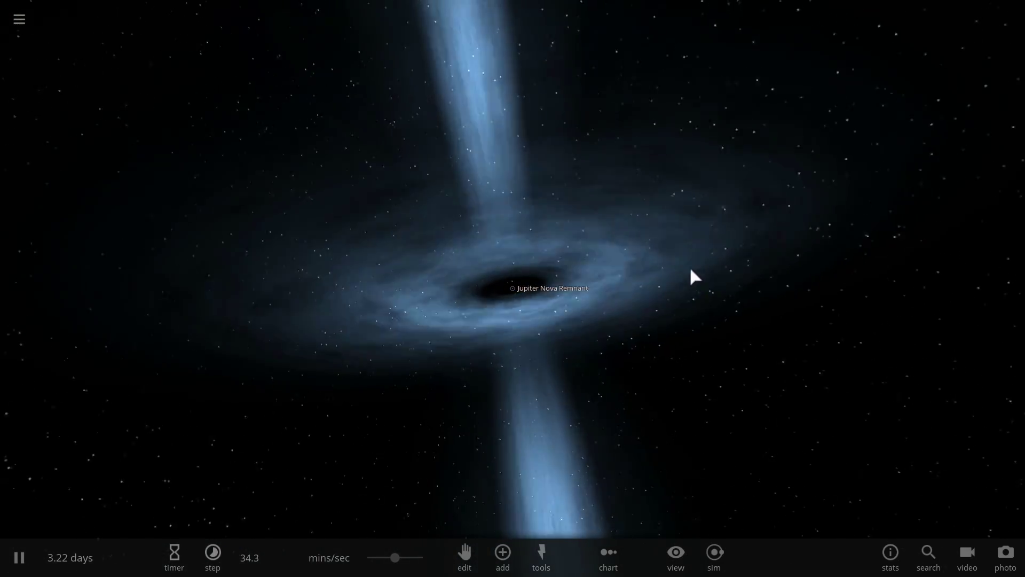
{"action": "left_click", "coordinate": [514, 288]}
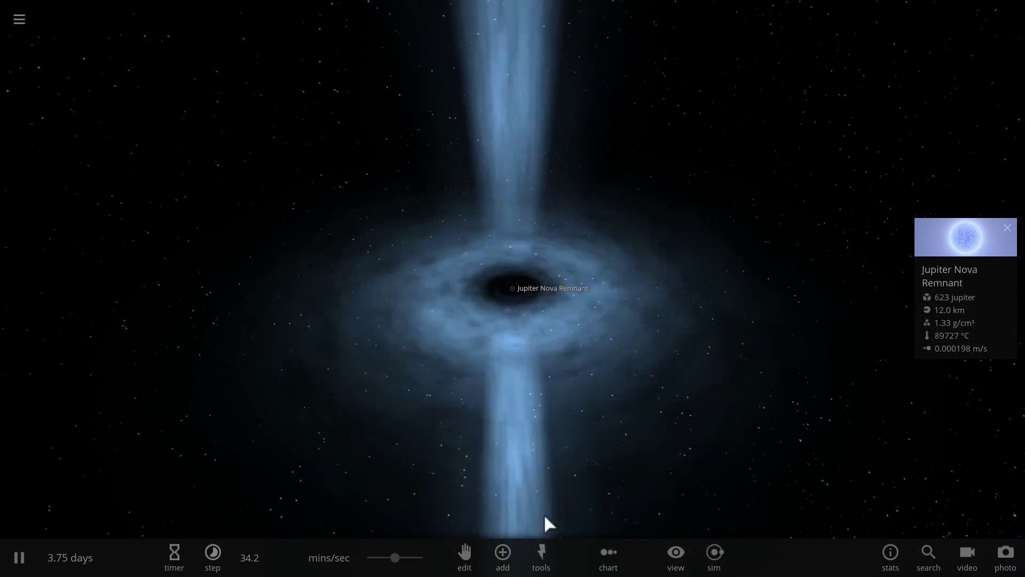
{"action": "left_click", "coordinate": [510, 556]}
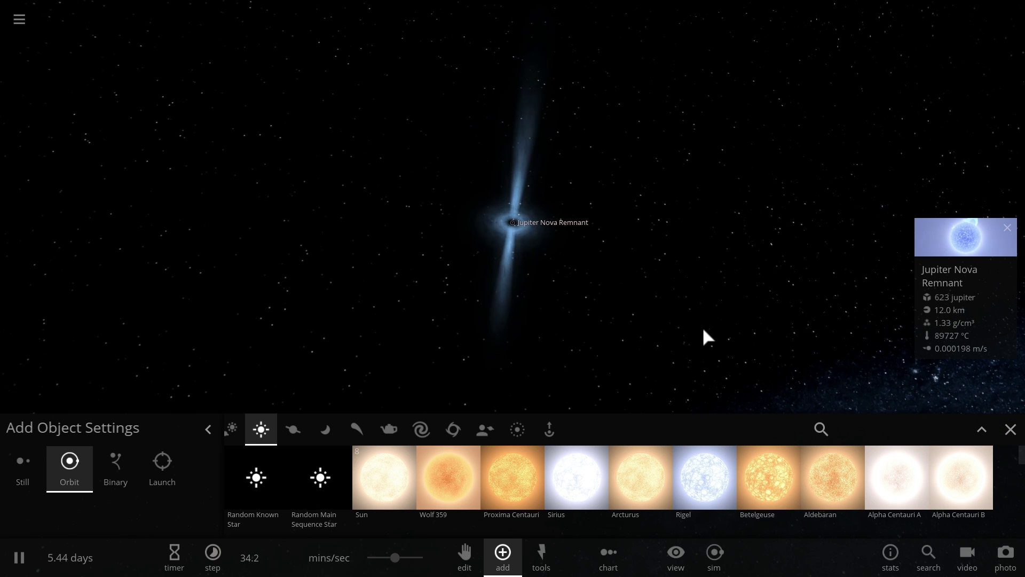
Place random rocky planets in orbit around the Jupiter Nova Remnant from the Planets catalogue
{"action": "left_click", "coordinate": [1009, 433]}
{"action": "left_click", "coordinate": [504, 561]}
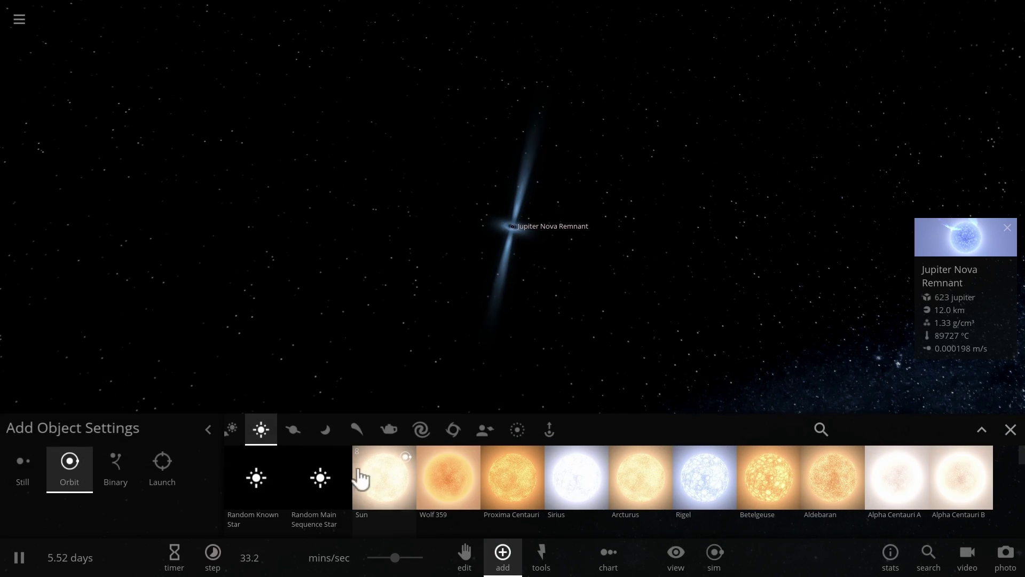
{"action": "left_click", "coordinate": [307, 432]}
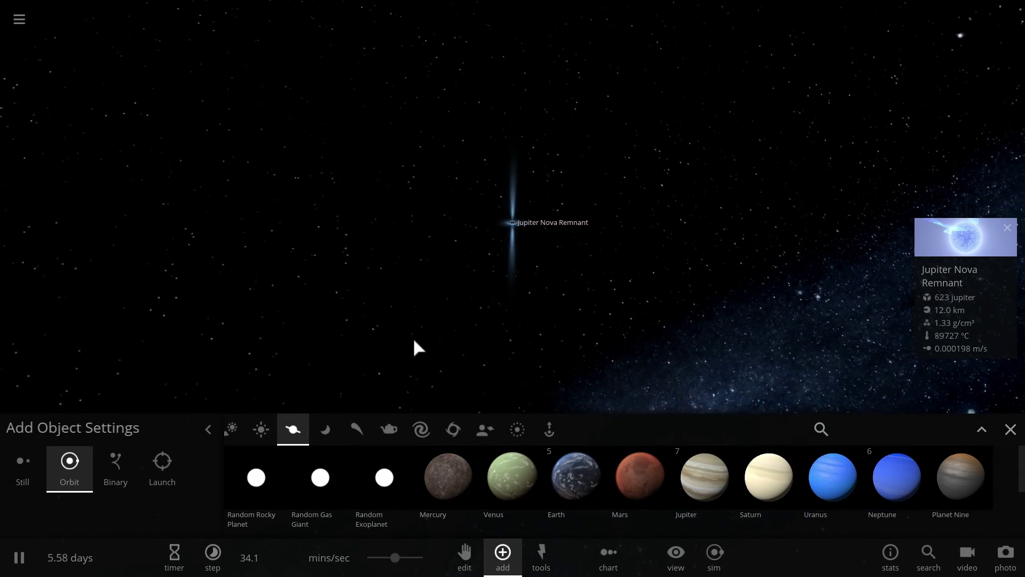
{"action": "left_click", "coordinate": [277, 470]}
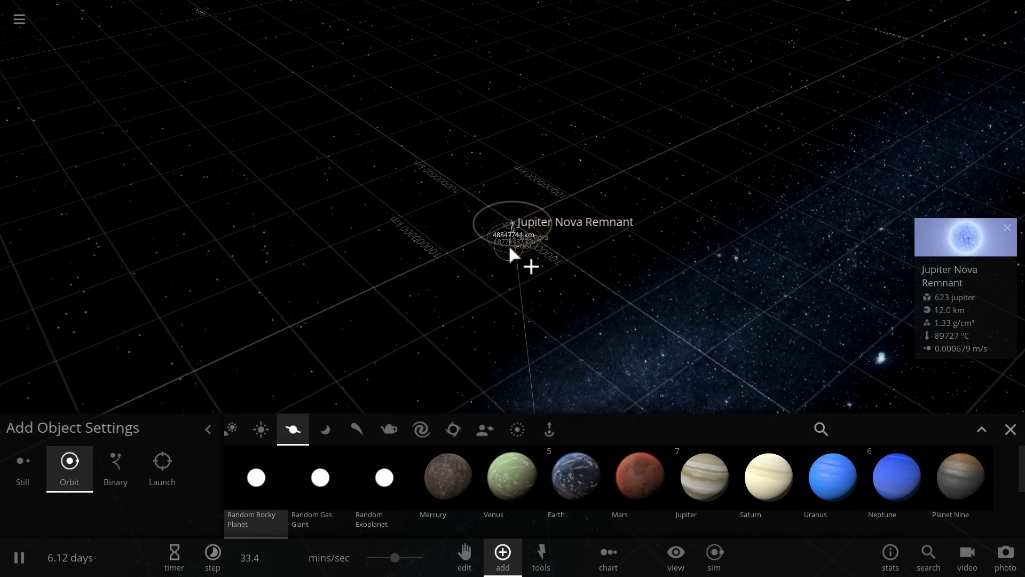
{"action": "left_click", "coordinate": [509, 246]}
{"action": "left_click", "coordinate": [504, 255]}
{"action": "right_click", "coordinate": [502, 252]}
Select one of the new planets and show its Basic properties
{"action": "scroll", "coordinate": [504, 278], "scroll_direction": "up", "scroll_amount": 3}
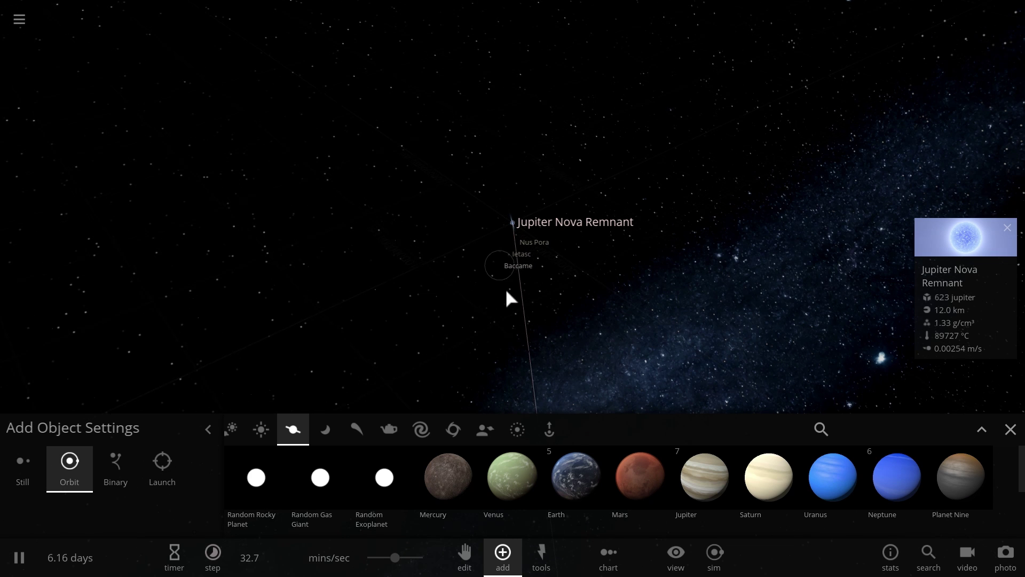
{"action": "left_click_drag", "start_coordinate": [505, 287], "coordinate": [561, 283]}
{"action": "left_click", "coordinate": [530, 242]}
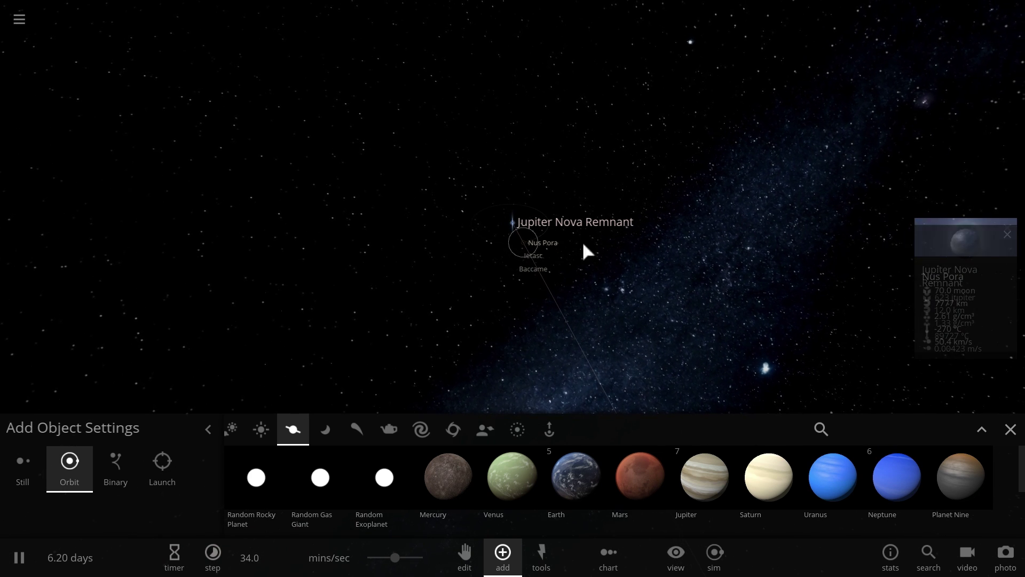
{"action": "left_click", "coordinate": [964, 251]}
{"action": "left_click", "coordinate": [780, 205]}
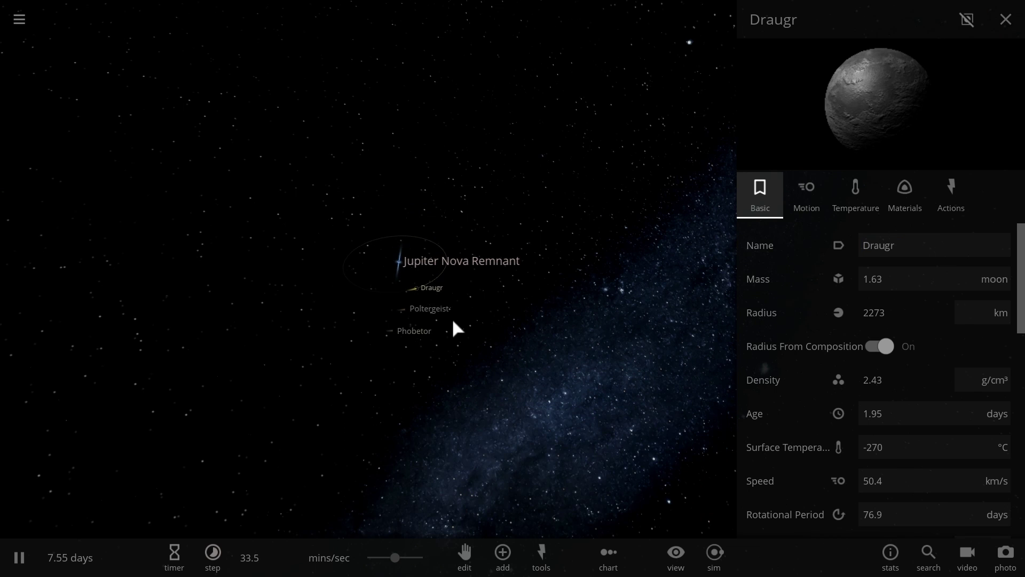
Compare the Basic properties of Poltergeist, Phobetor and Draugr
{"action": "scroll", "coordinate": [417, 304], "scroll_direction": "up", "scroll_amount": 6}
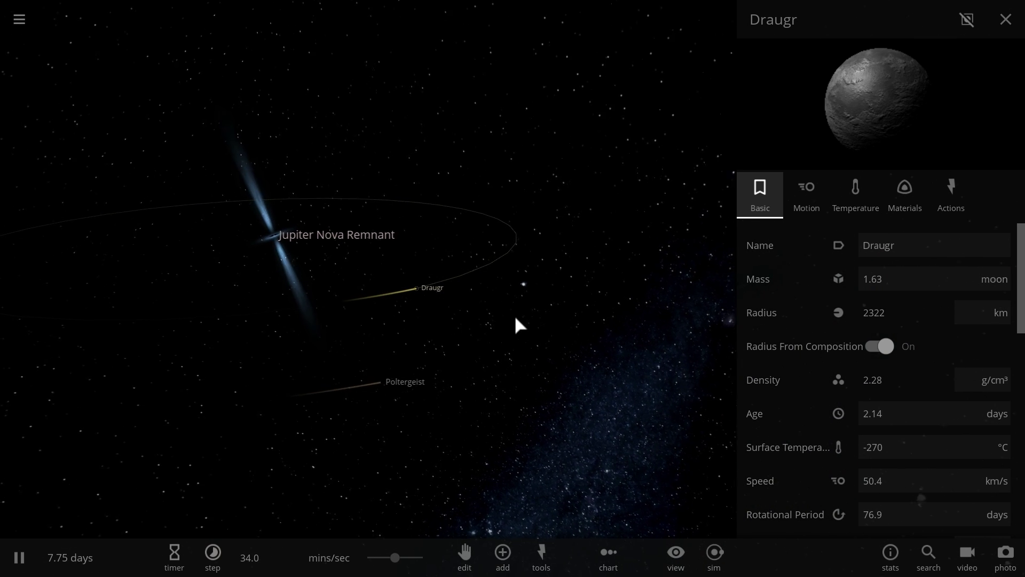
{"action": "left_click", "coordinate": [398, 379]}
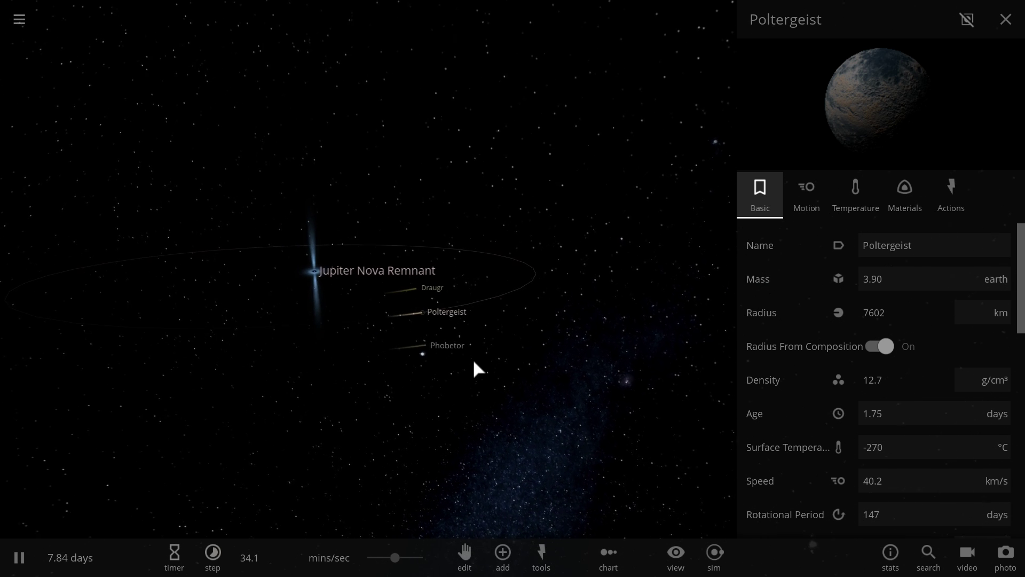
{"action": "left_click", "coordinate": [447, 388]}
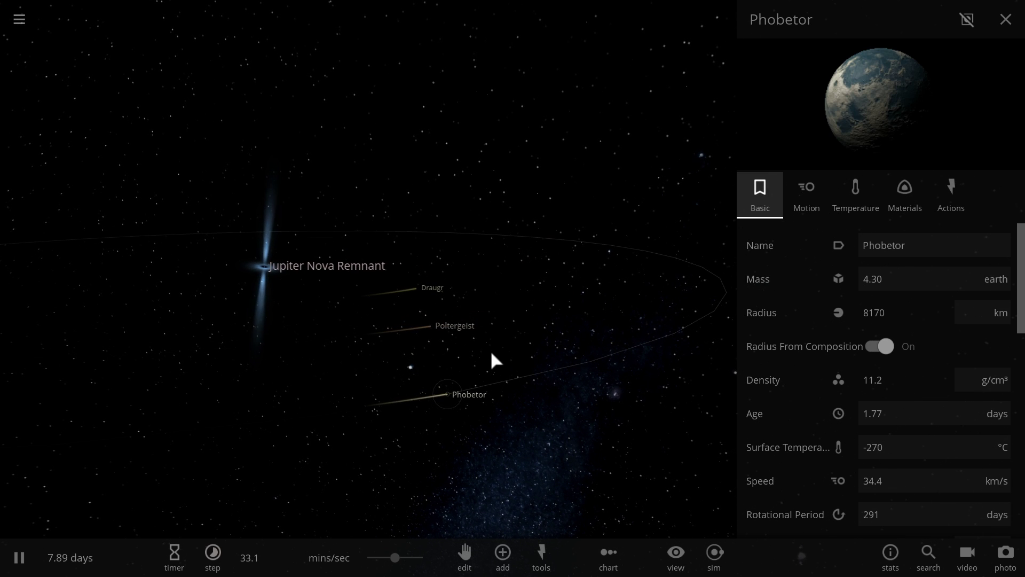
{"action": "left_click", "coordinate": [416, 288]}
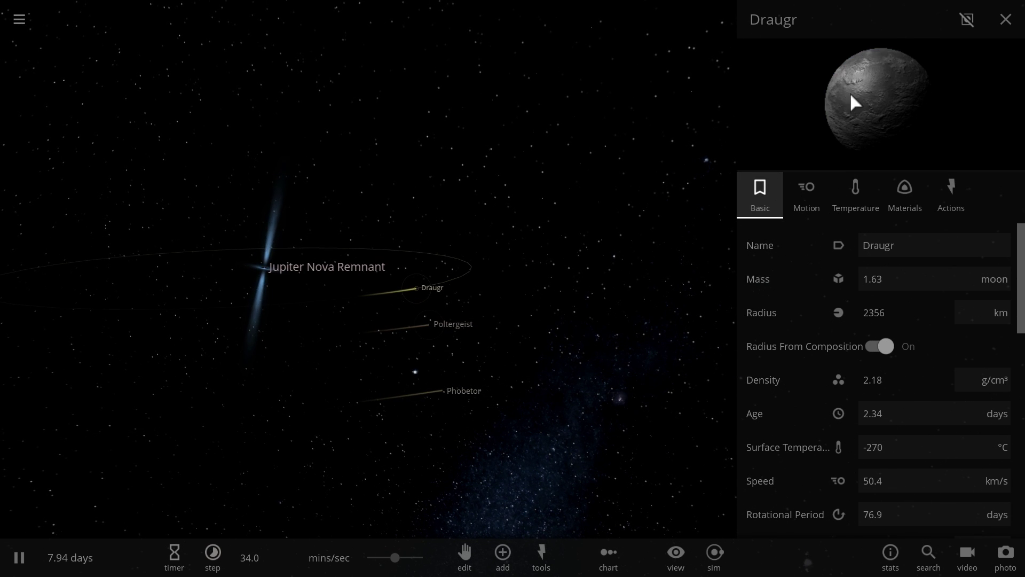
Close Draugr's properties panel, keeping its summary card, and orbit the camera close around Draugr
{"action": "left_click", "coordinate": [1008, 27]}
{"action": "left_click", "coordinate": [508, 297]}
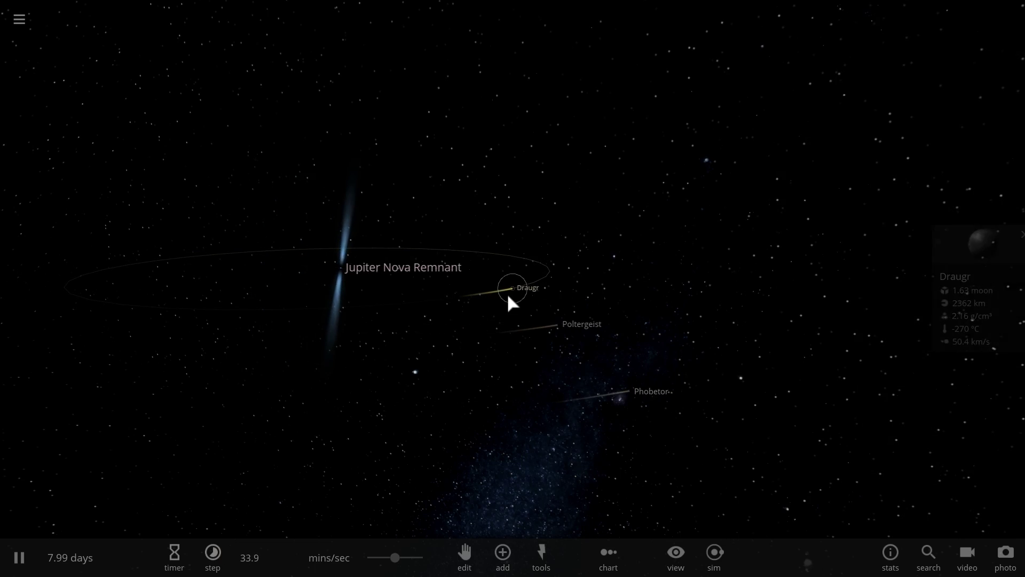
{"action": "scroll", "coordinate": [508, 295], "scroll_direction": "up", "scroll_amount": 10}
{"action": "right_click_drag", "start_coordinate": [299, 287], "coordinate": [454, 271]}
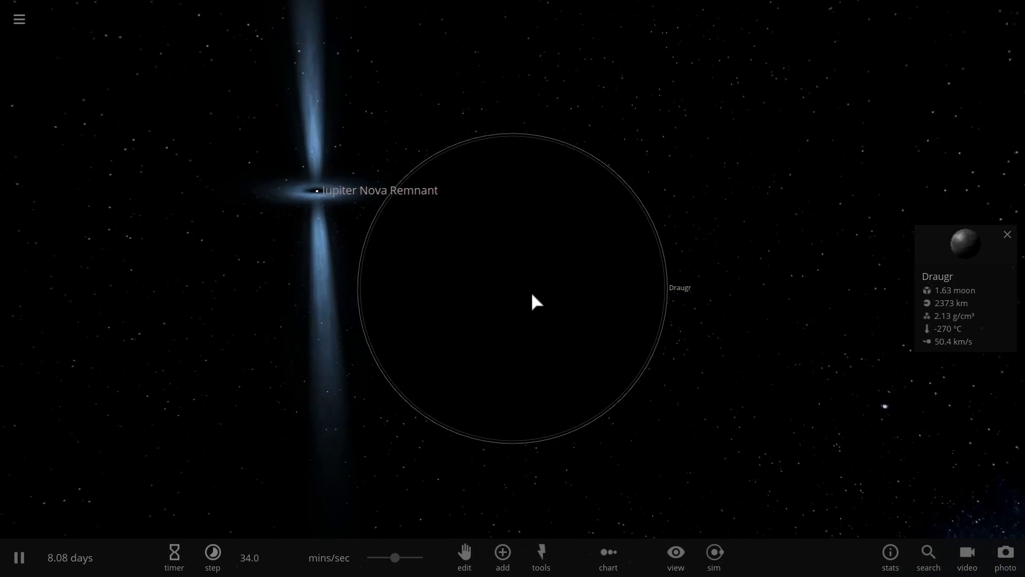
{"action": "right_click_drag", "start_coordinate": [454, 290], "coordinate": [686, 269]}
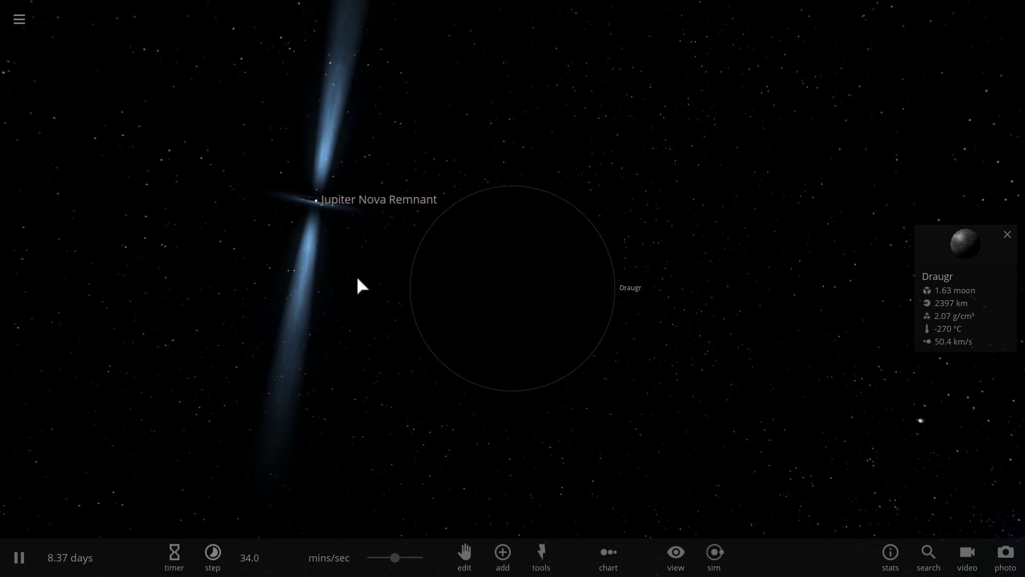
Fire a Pulse of 1000 particles at 1.00 lightspeed from the Jupiter Nova Remnant
{"action": "left_click", "coordinate": [303, 208]}
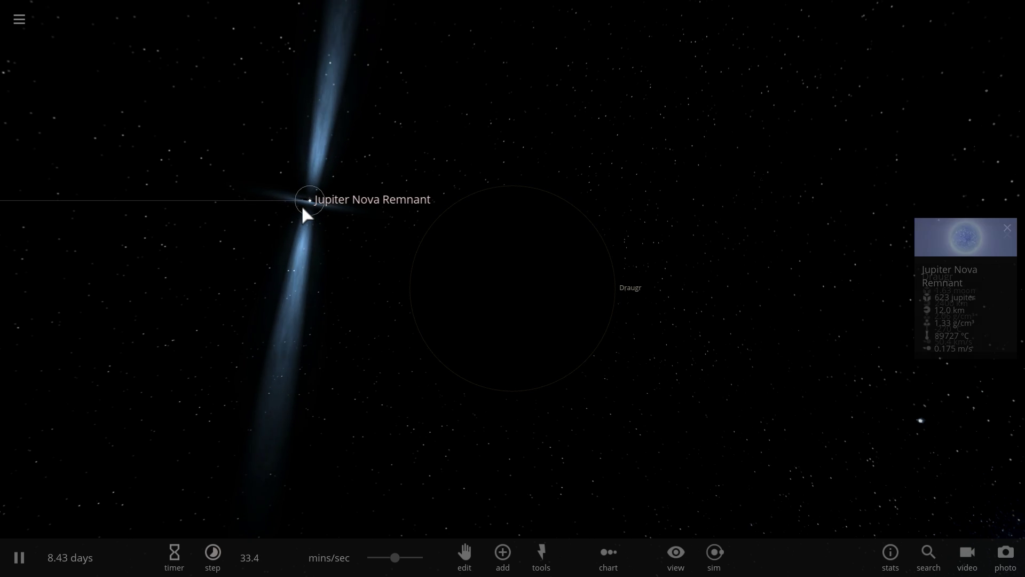
{"action": "left_click", "coordinate": [551, 563]}
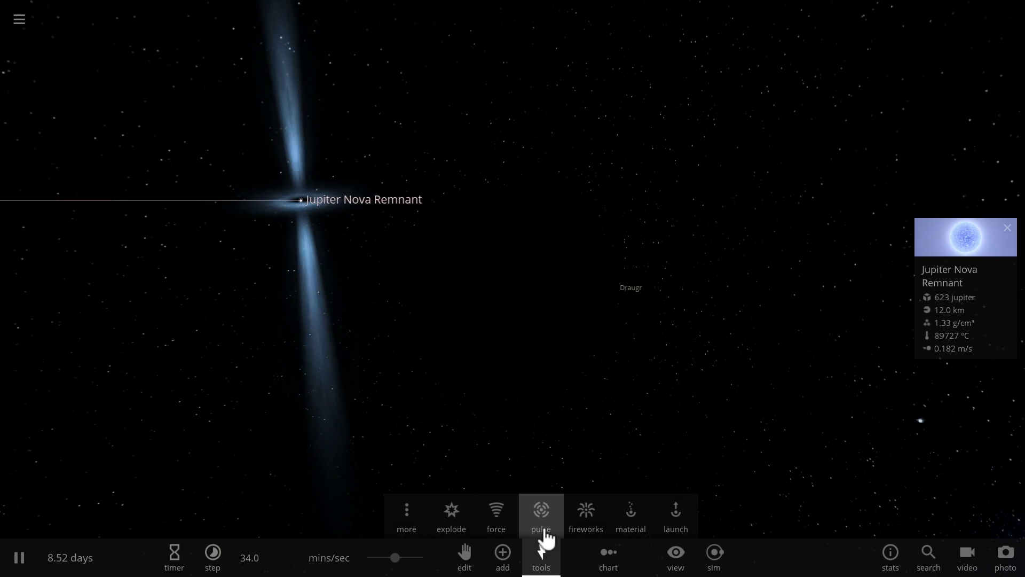
{"action": "left_click", "coordinate": [544, 534]}
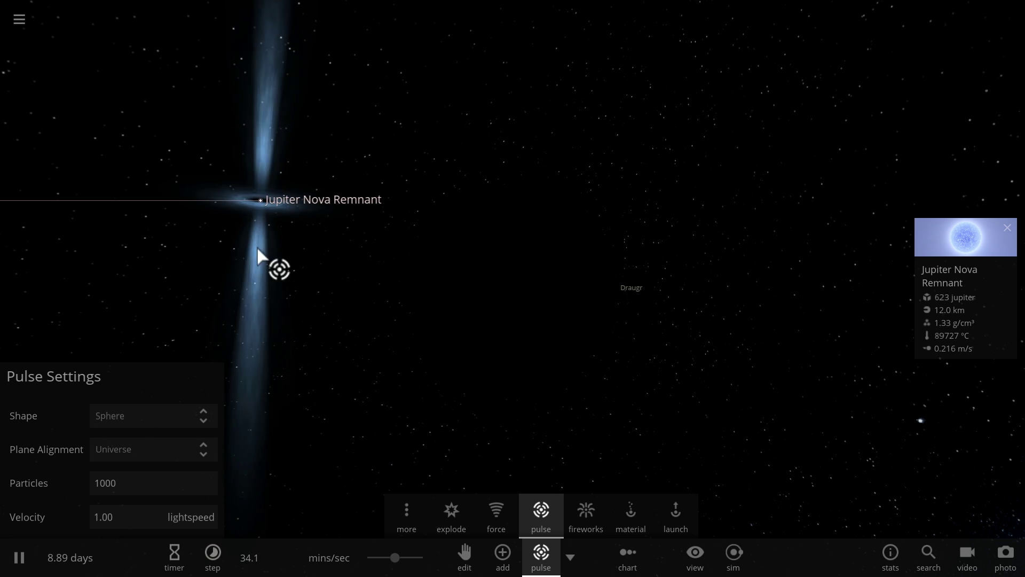
{"action": "left_click", "coordinate": [262, 210]}
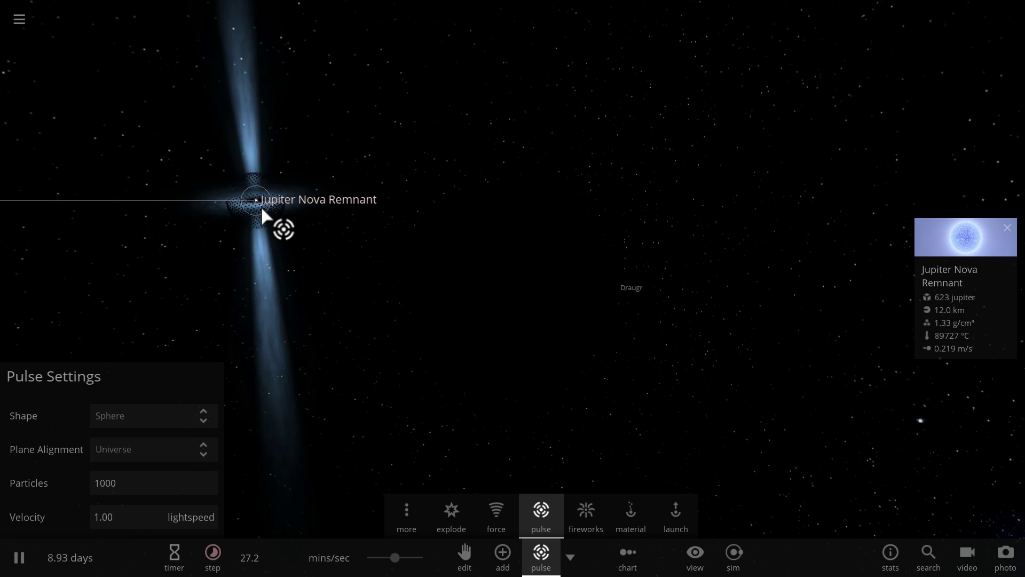
Pull back to frame Draugr, Poltergeist and Phobetor, fire a second pulse, and exit the tool
{"action": "right_click_drag", "start_coordinate": [210, 339], "coordinate": [309, 345]}
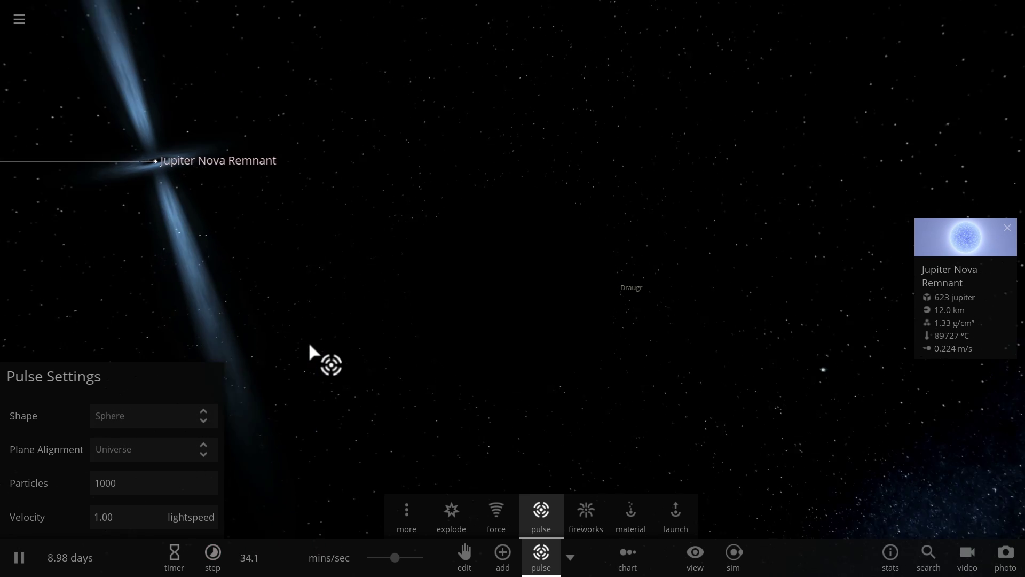
{"action": "scroll", "coordinate": [307, 330], "scroll_direction": "down", "scroll_amount": 8}
{"action": "right_click_drag", "start_coordinate": [273, 311], "coordinate": [263, 304]}
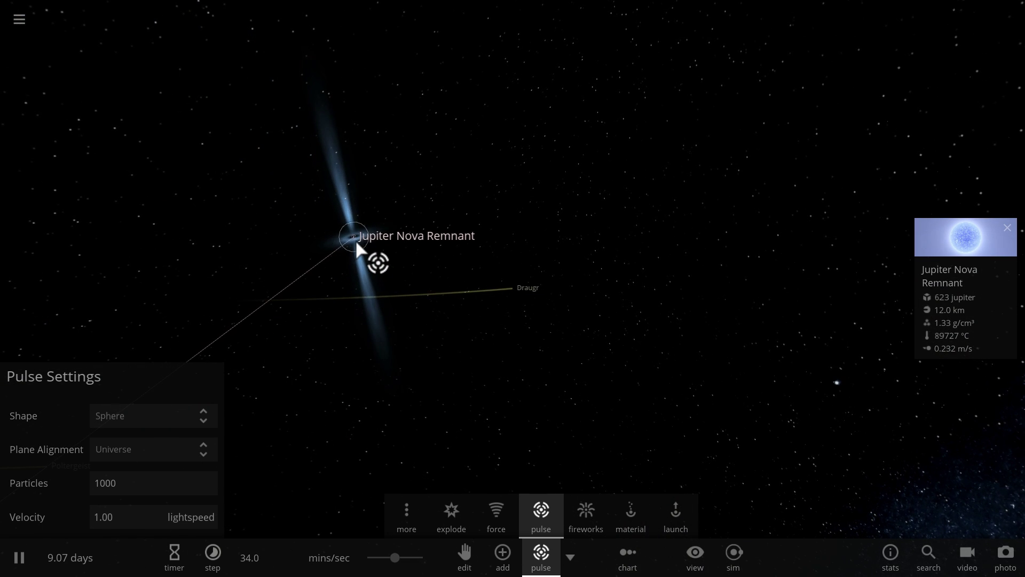
{"action": "right_click_drag", "start_coordinate": [354, 248], "coordinate": [474, 253]}
{"action": "scroll", "coordinate": [474, 253], "scroll_direction": "down", "scroll_amount": 8}
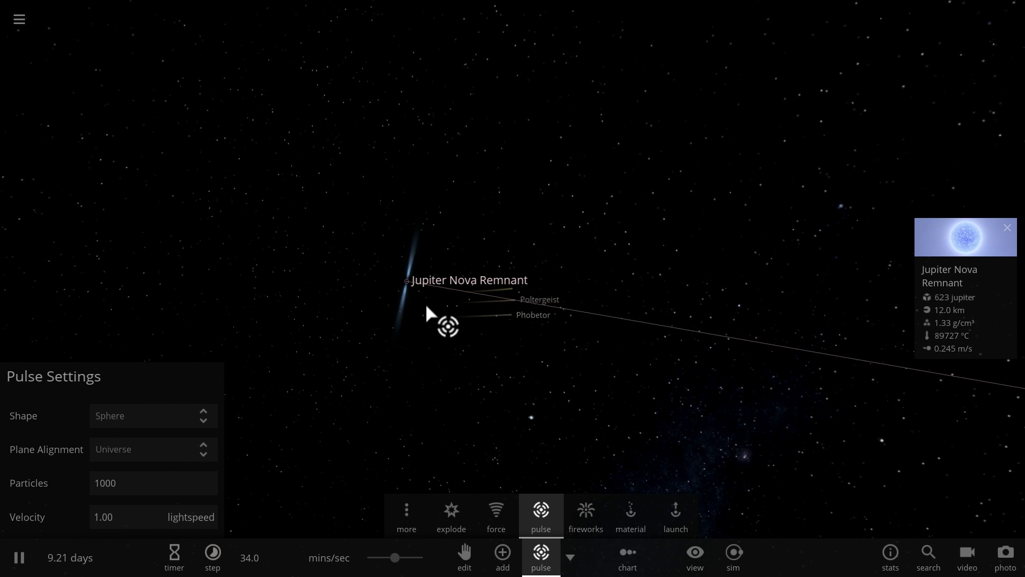
{"action": "right_click_drag", "start_coordinate": [373, 322], "coordinate": [405, 293]}
{"action": "scroll", "coordinate": [411, 295], "scroll_direction": "down", "scroll_amount": 5}
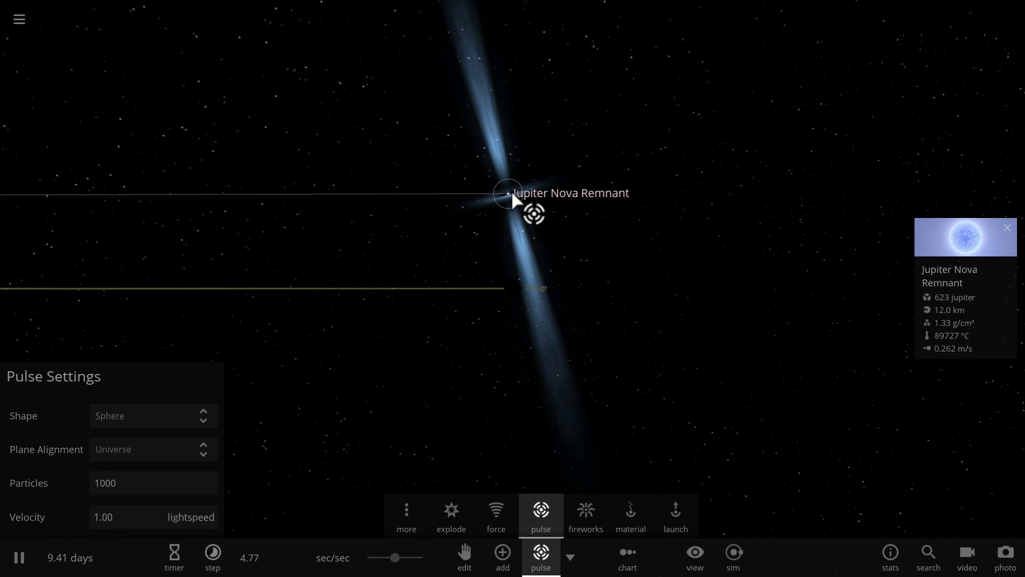
{"action": "left_click", "coordinate": [511, 192]}
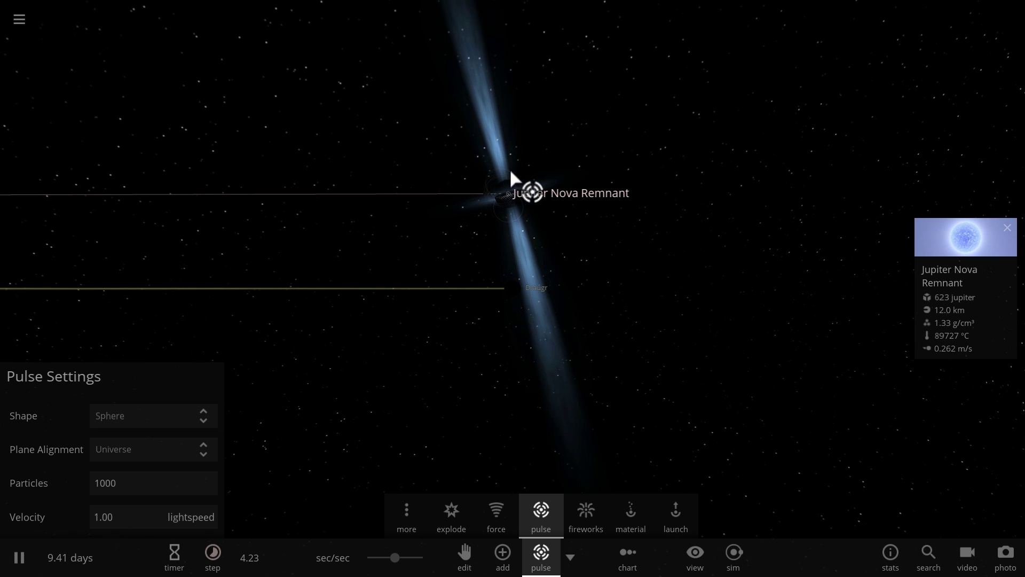
{"action": "key", "text": "Escape"}
Orbit past the remnant's jets and centre the camera on the Jupiter Nova Remnant
{"action": "double_click", "coordinate": [506, 214]}
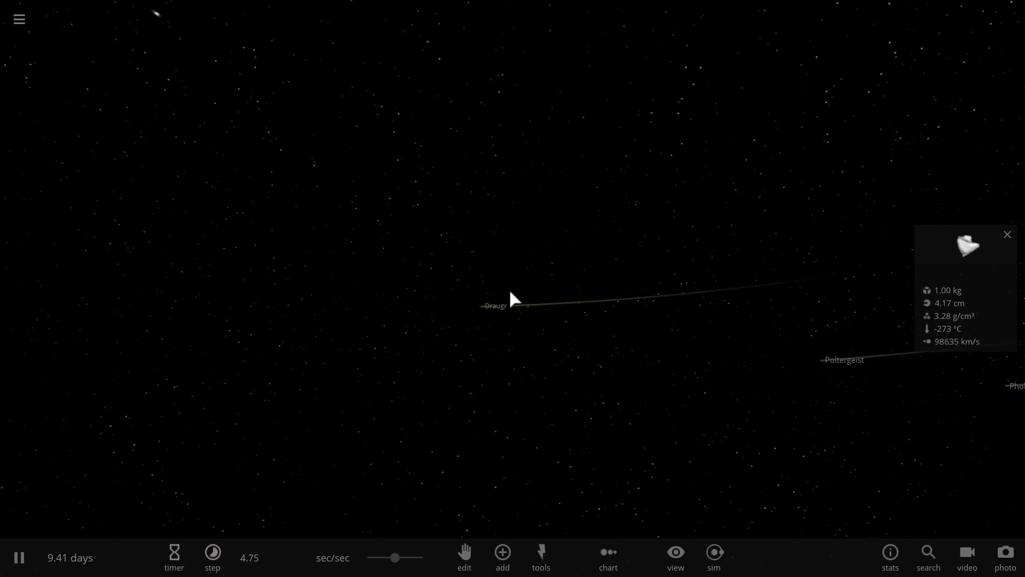
{"action": "right_click_drag", "start_coordinate": [474, 288], "coordinate": [332, 321]}
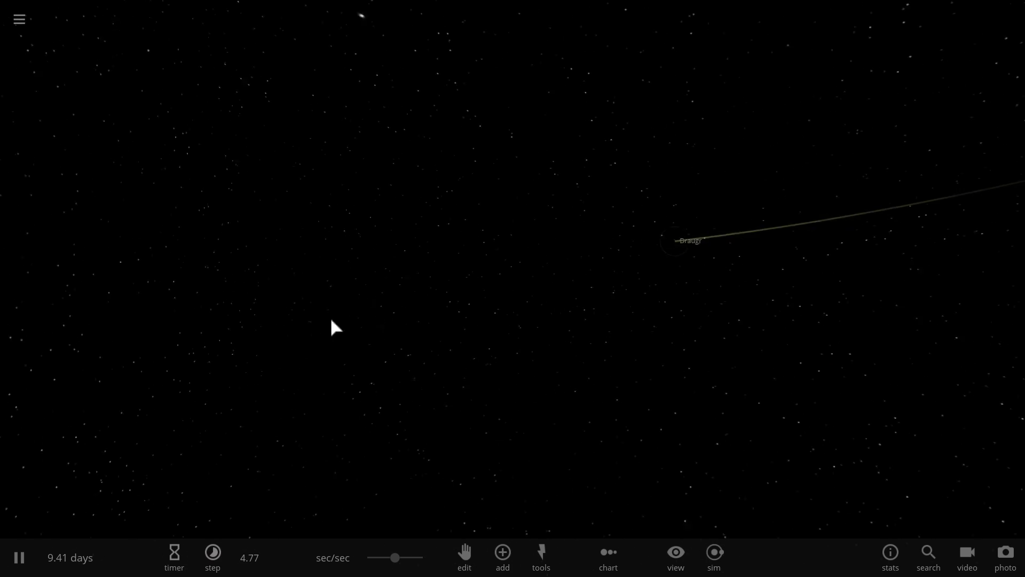
{"action": "left_click_drag", "start_coordinate": [251, 264], "coordinate": [168, 201]}
{"action": "left_click_drag", "start_coordinate": [406, 256], "coordinate": [380, 246]}
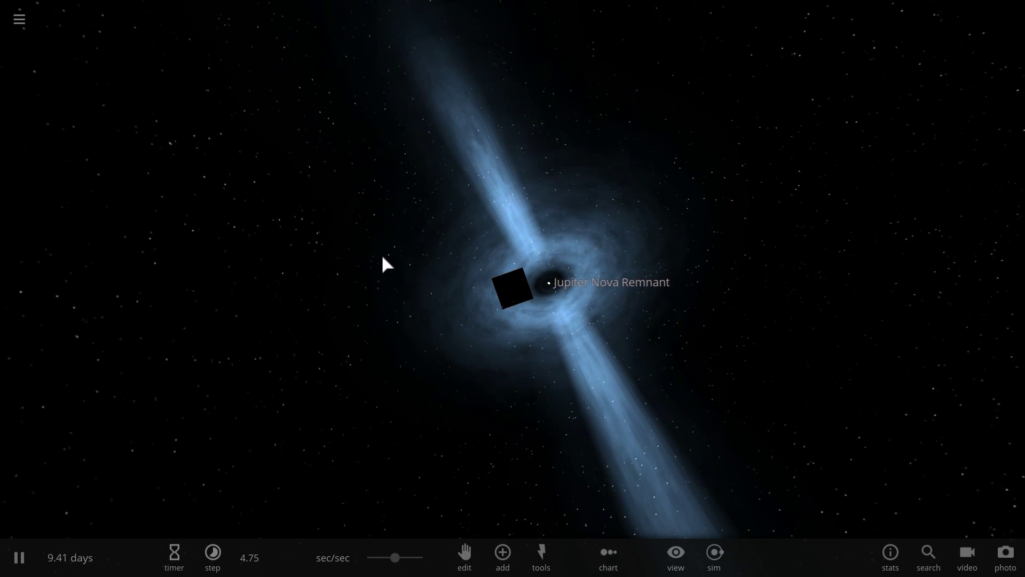
{"action": "left_click_drag", "start_coordinate": [397, 254], "coordinate": [528, 273]}
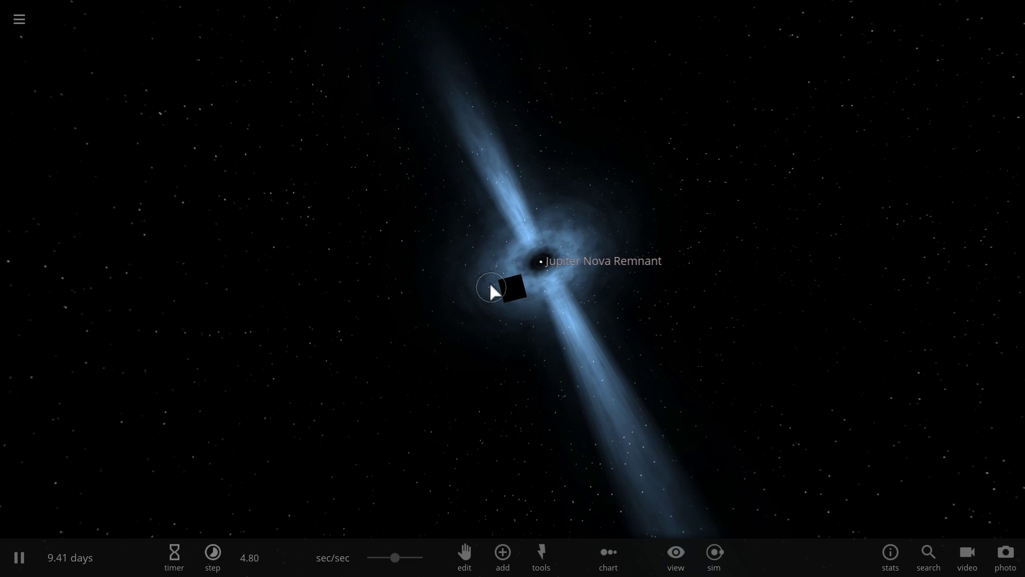
{"action": "left_click_drag", "start_coordinate": [491, 288], "coordinate": [639, 275]}
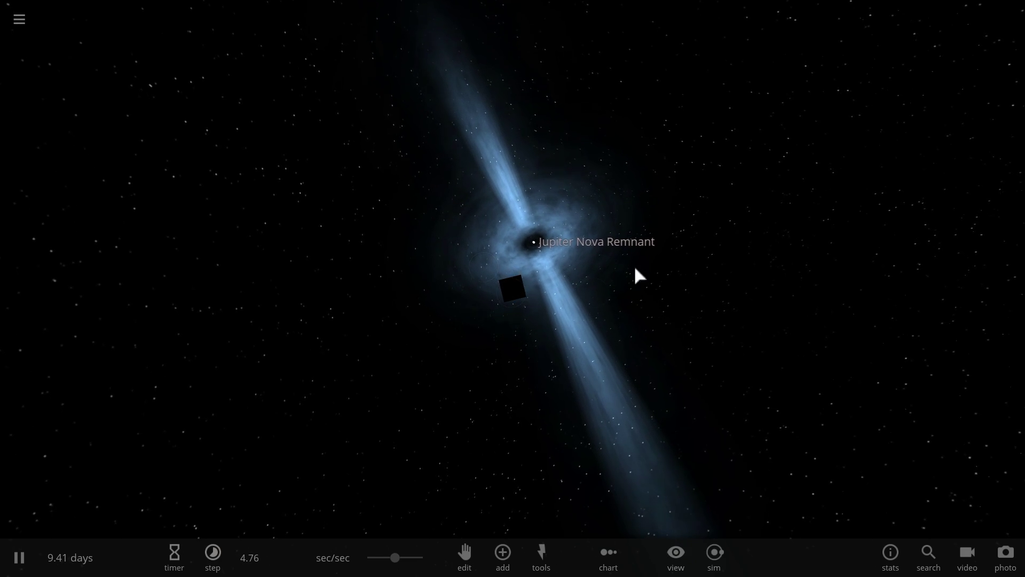
{"action": "double_click", "coordinate": [534, 240]}
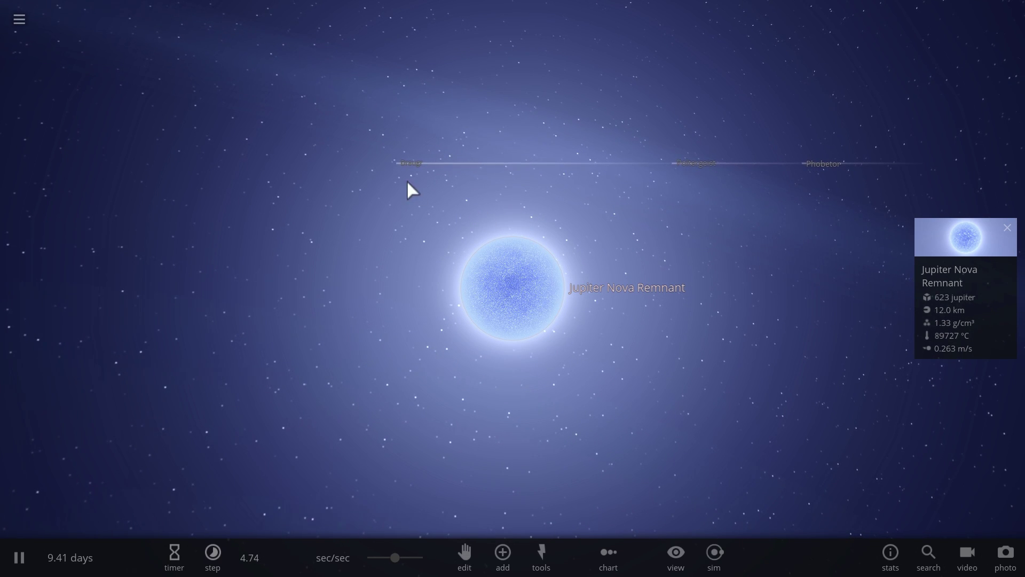
Focus the camera on Draugr and open the Tools sub-toolbar
{"action": "double_click", "coordinate": [400, 164]}
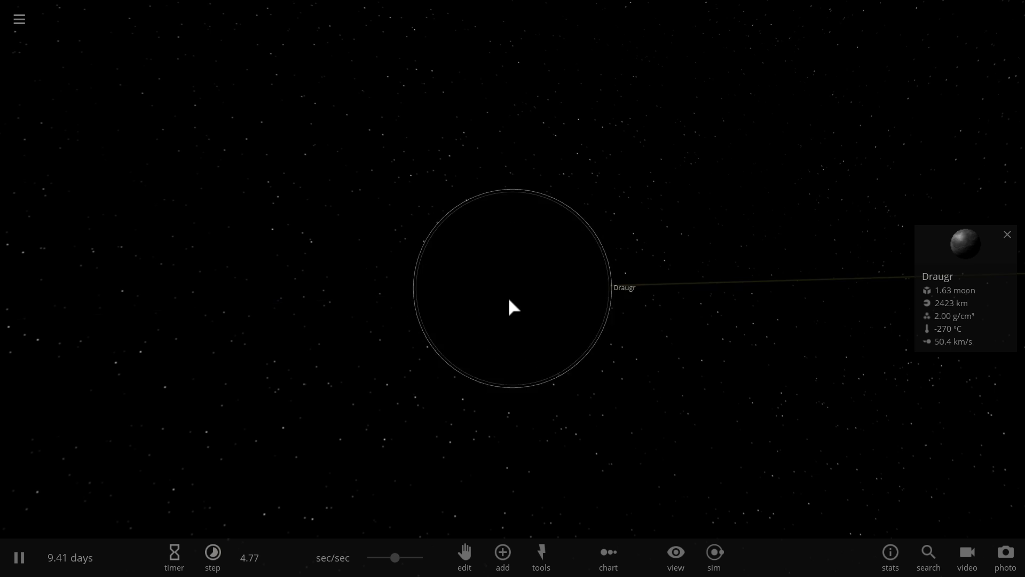
{"action": "left_click", "coordinate": [539, 555]}
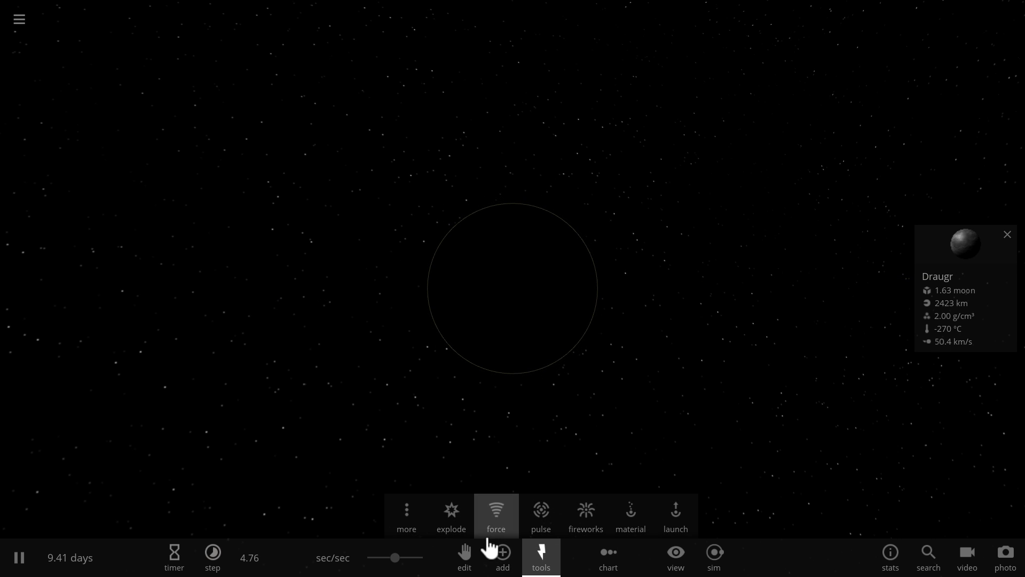
Set launch velocity to 0.9 lightspeed and fire a Random Asteroid, Luto, at Draugr
{"action": "left_click", "coordinate": [459, 534]}
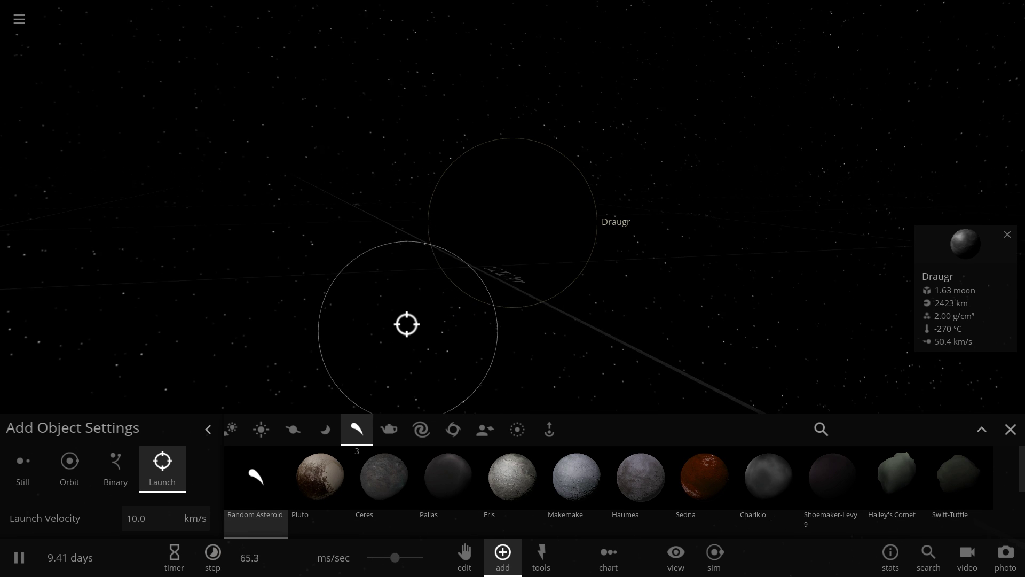
{"action": "left_click", "coordinate": [163, 524]}
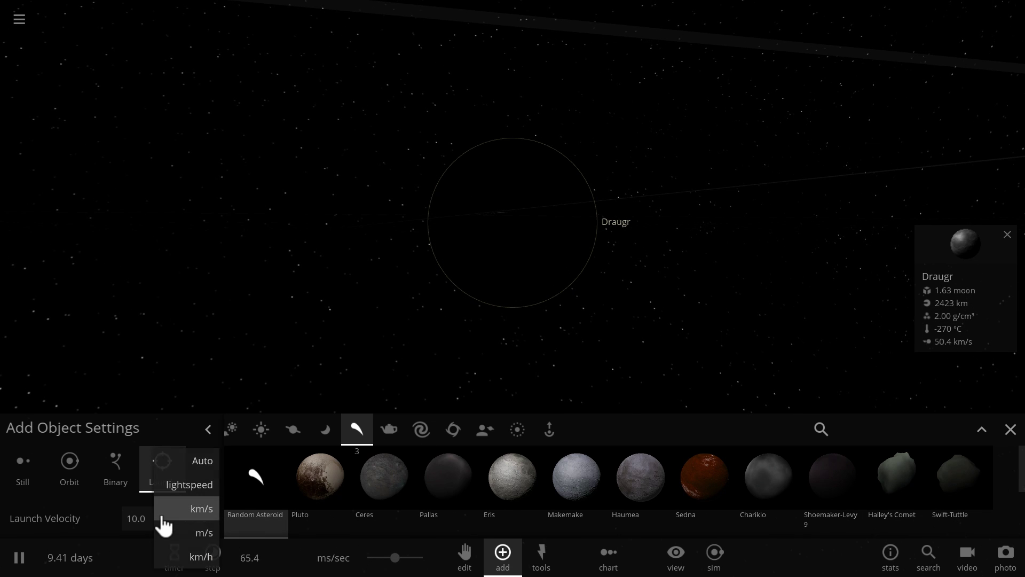
{"action": "left_click", "coordinate": [190, 484]}
{"action": "left_click", "coordinate": [151, 515]}
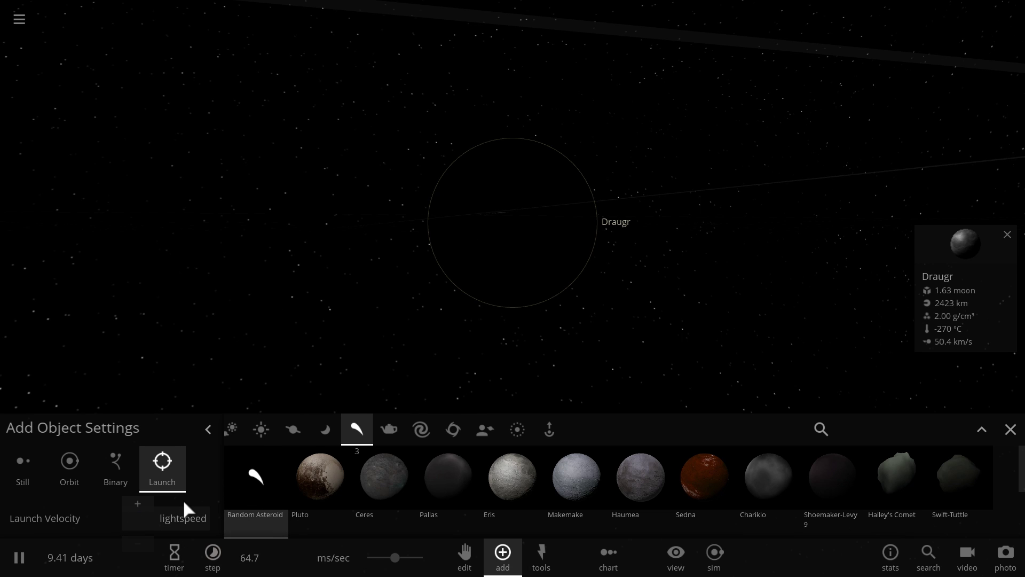
{"action": "type", "text": "0.9"}
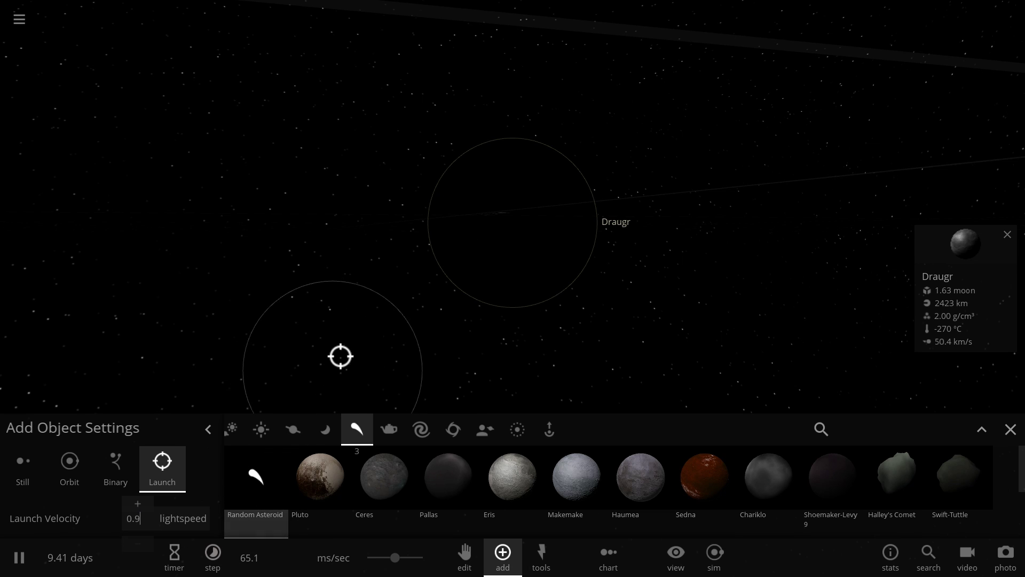
{"action": "right_click_drag", "start_coordinate": [352, 335], "coordinate": [499, 203]}
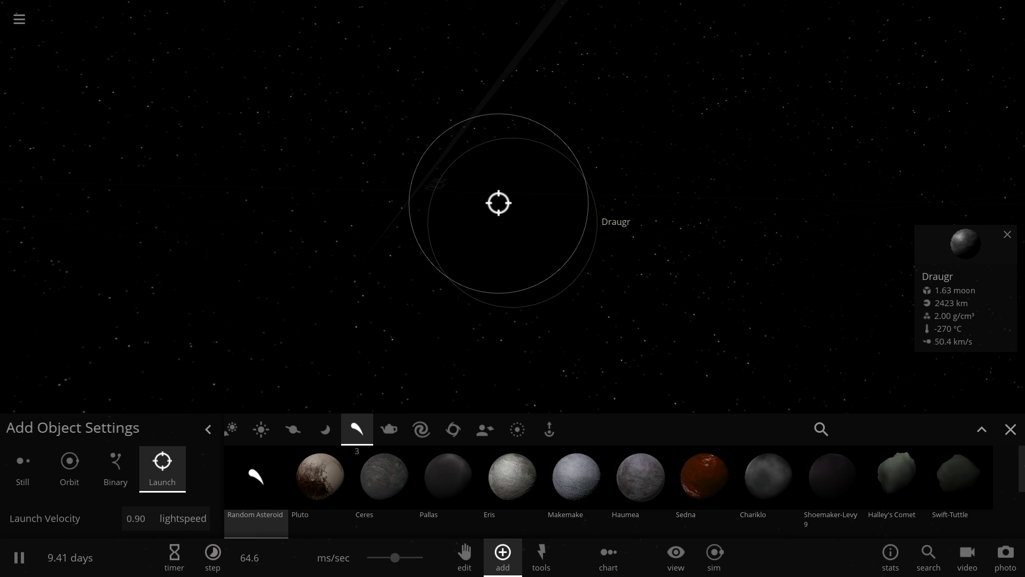
{"action": "left_click", "coordinate": [499, 203]}
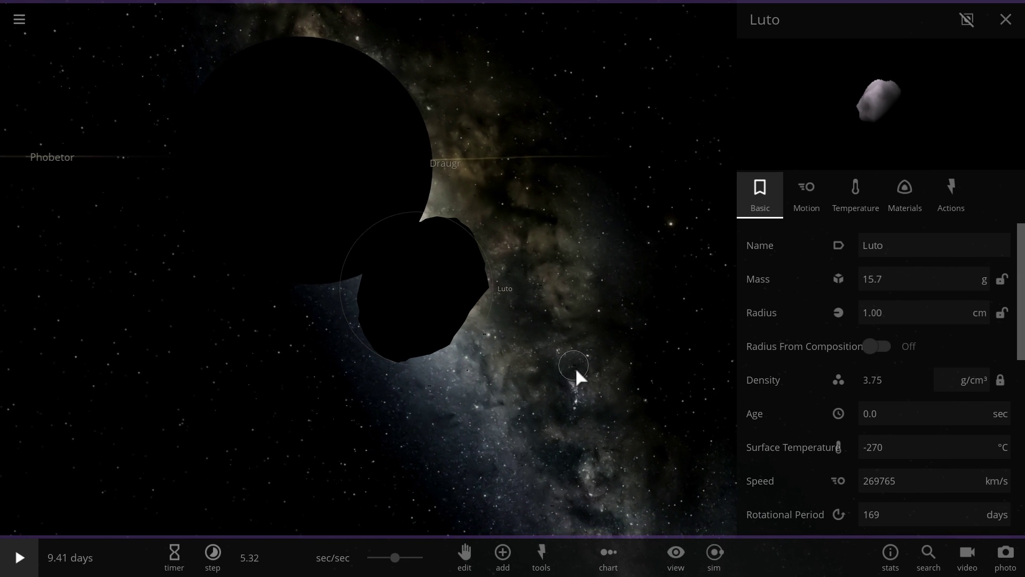
Resume the simulation, then launch a Random Asteroid at 2698 km/s into Draugr's centre
{"action": "key", "text": "space"}
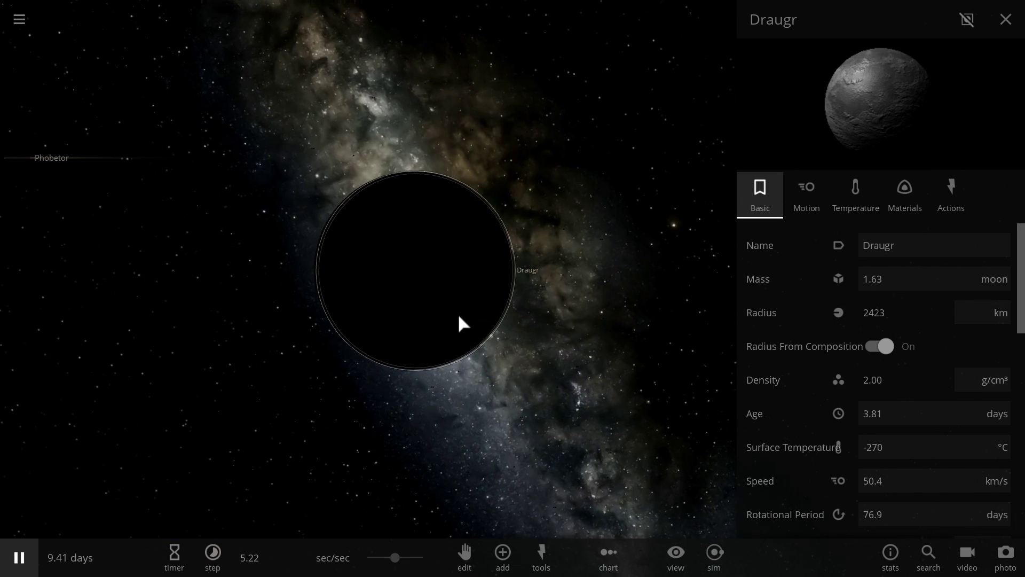
{"action": "right_click_drag", "start_coordinate": [459, 316], "coordinate": [414, 283]}
{"action": "scroll", "coordinate": [414, 283], "scroll_direction": "up", "scroll_amount": 3}
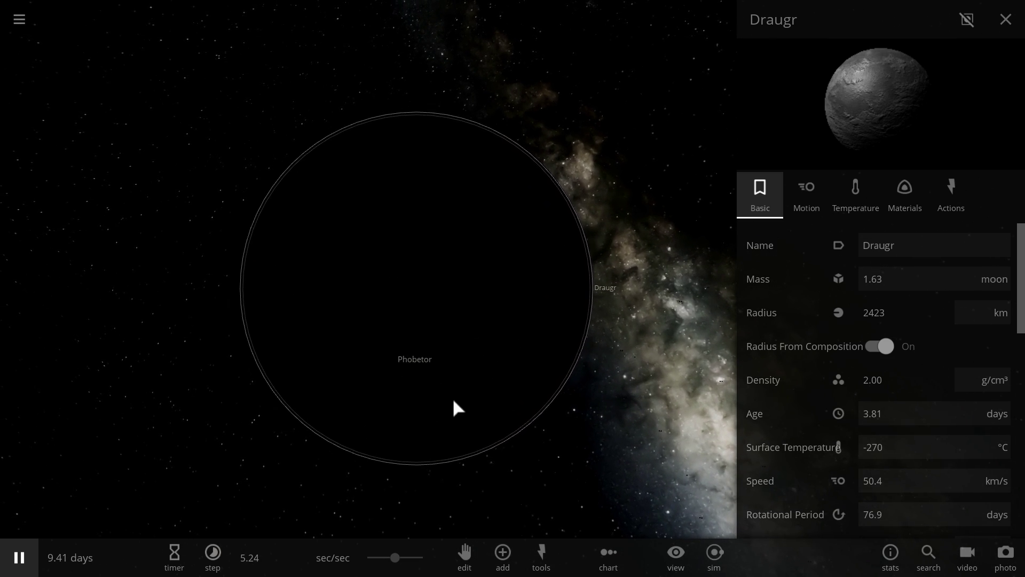
{"action": "right_click_drag", "start_coordinate": [453, 401], "coordinate": [576, 374]}
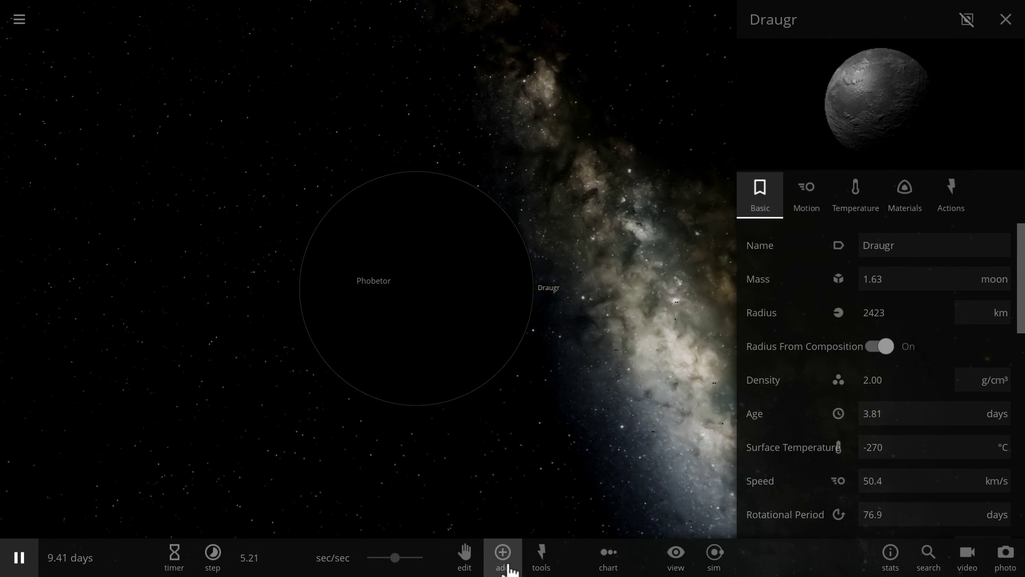
{"action": "left_click", "coordinate": [503, 555]}
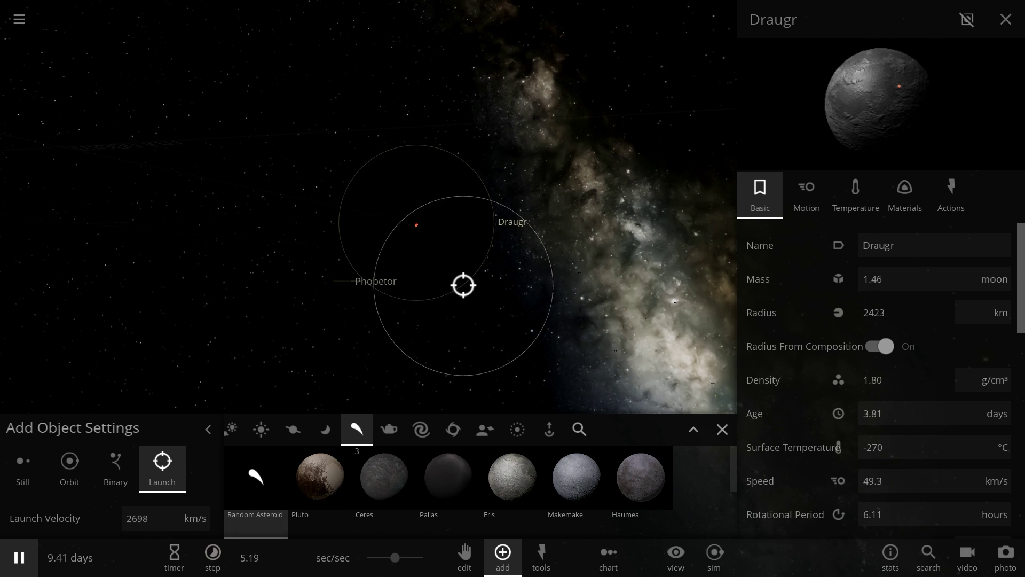
{"action": "left_click", "coordinate": [462, 284]}
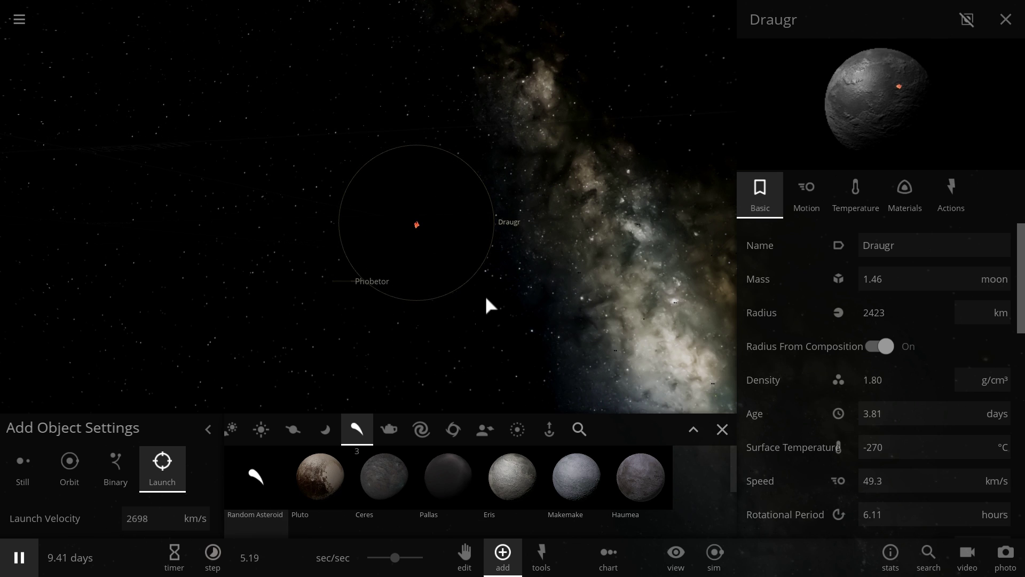
Close the Add settings and Draugr's properties, then raise the simulation speed
{"action": "left_click", "coordinate": [721, 428]}
{"action": "scroll", "coordinate": [588, 356], "scroll_direction": "up", "scroll_amount": 3}
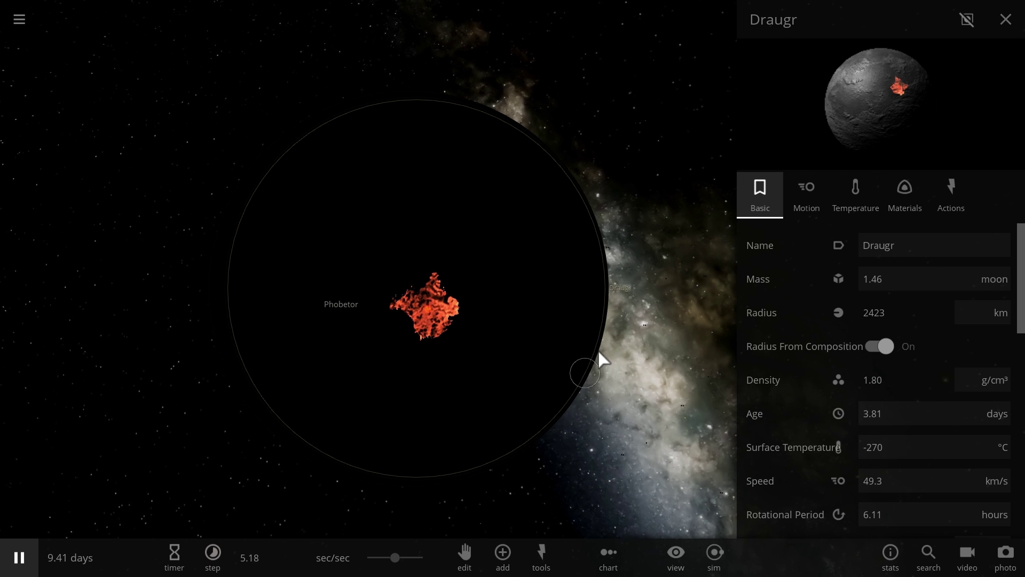
{"action": "left_click", "coordinate": [1005, 20]}
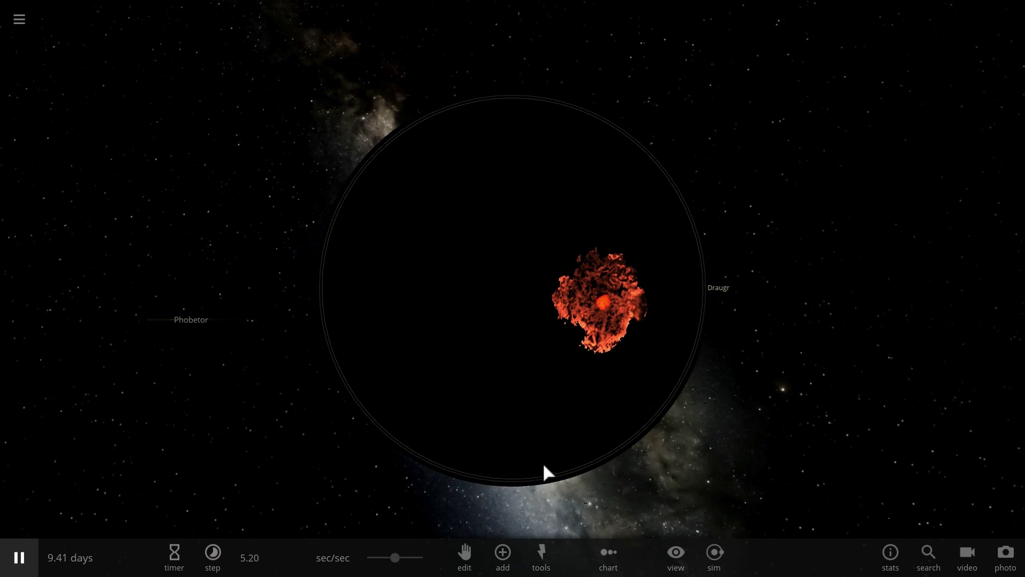
{"action": "left_click_drag", "start_coordinate": [410, 560], "coordinate": [416, 559]}
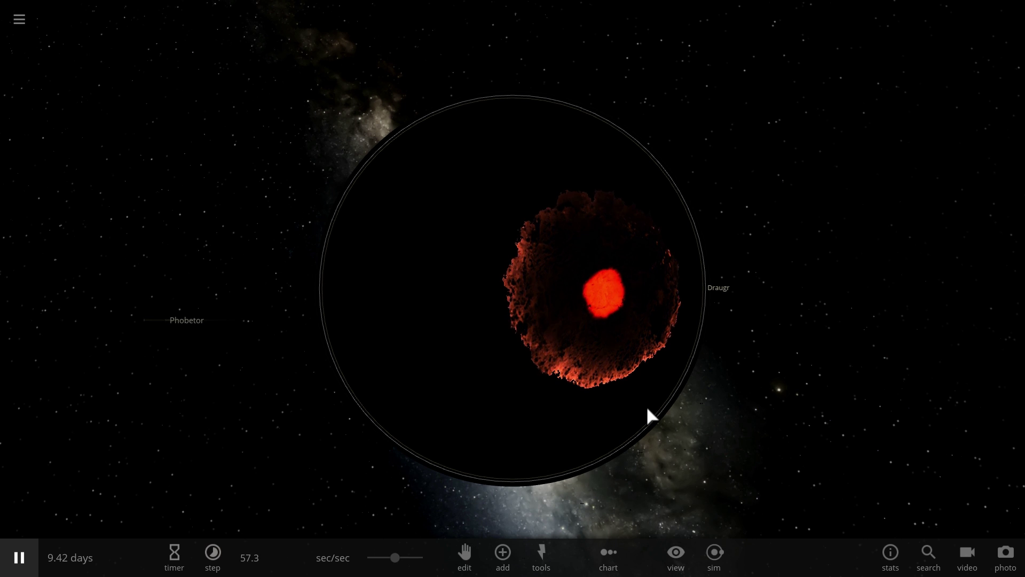
Orbit around Draugr while the impact heat spreads until its surface glows red
{"action": "right_click_drag", "start_coordinate": [646, 406], "coordinate": [774, 318]}
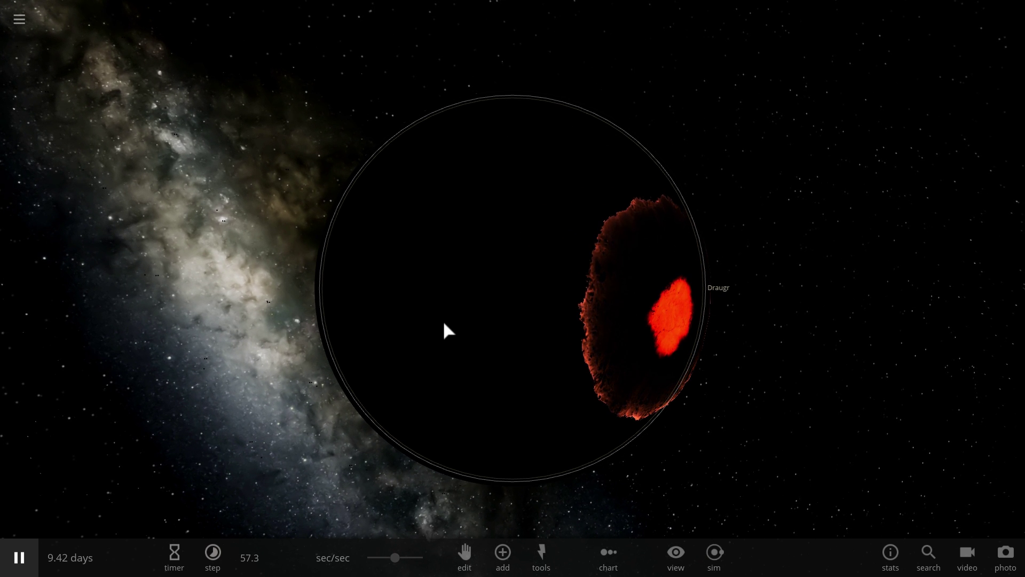
{"action": "mouse_move", "coordinate": [483, 350]}
{"action": "left_mouse_down"}
{"action": "mouse_move", "coordinate": [467, 341]}
{"action": "mouse_move", "coordinate": [470, 316]}
{"action": "mouse_move", "coordinate": [440, 308]}
{"action": "mouse_move", "coordinate": [491, 336]}
{"action": "left_mouse_up"}
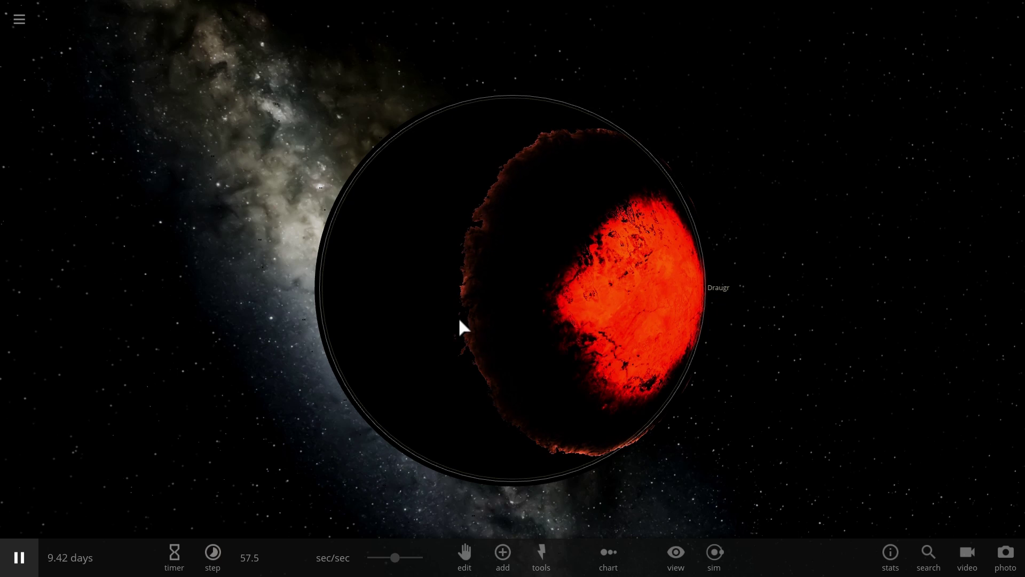
{"action": "left_click_drag", "start_coordinate": [459, 325], "coordinate": [612, 312]}
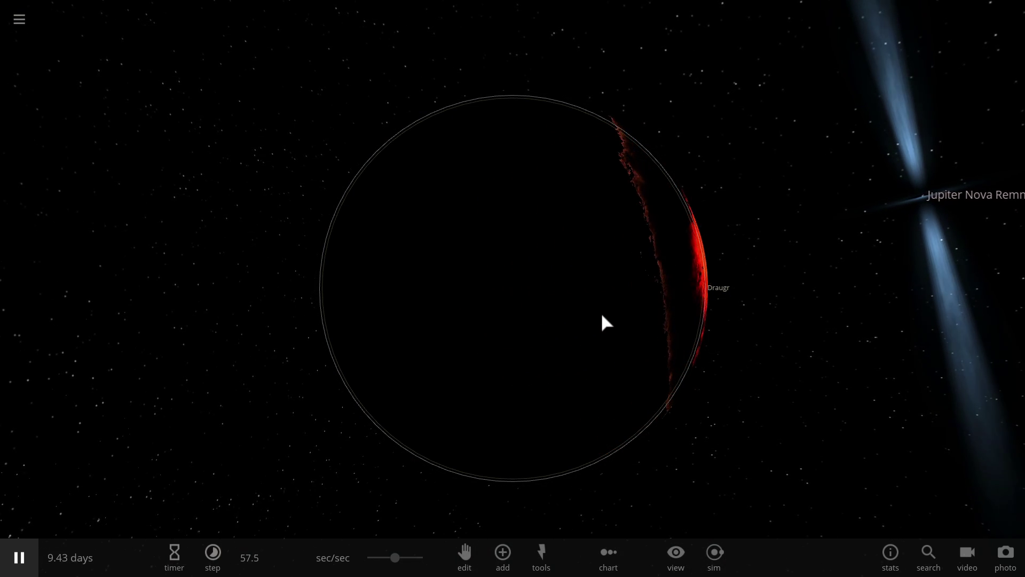
{"action": "left_click_drag", "start_coordinate": [601, 315], "coordinate": [654, 313]}
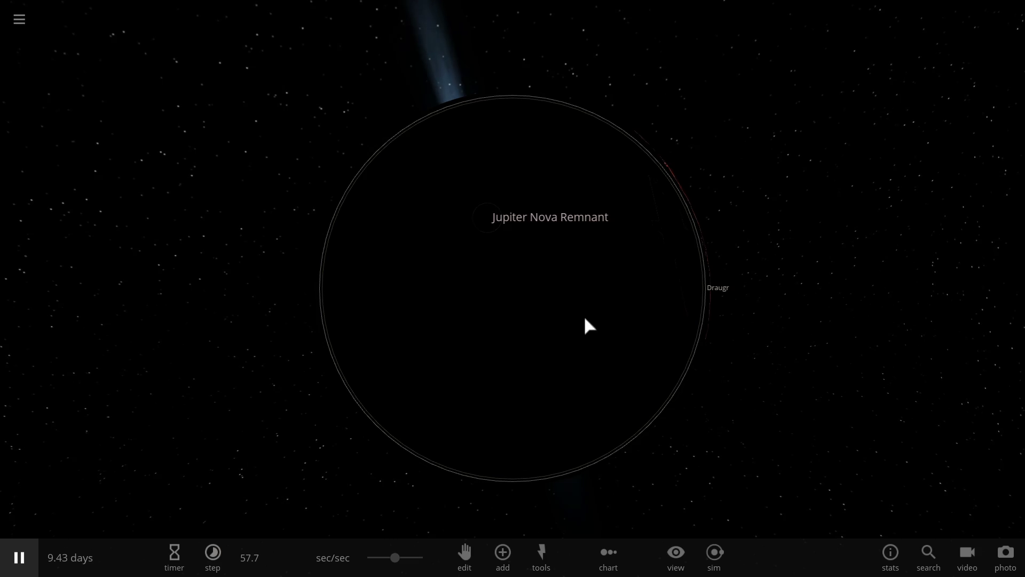
{"action": "left_click_drag", "start_coordinate": [584, 315], "coordinate": [318, 320]}
{"action": "left_click_drag", "start_coordinate": [587, 295], "coordinate": [592, 270]}
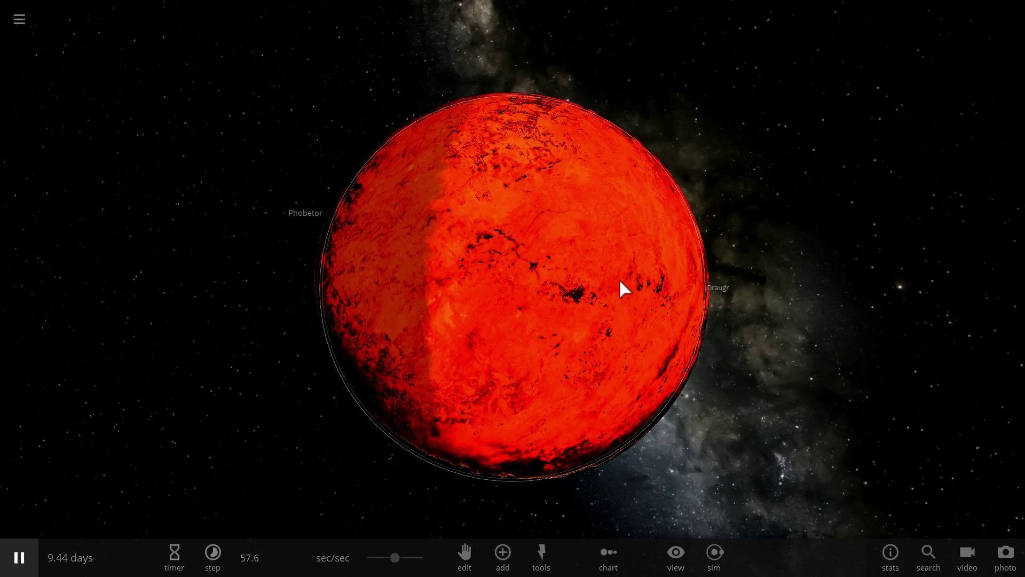
{"action": "left_click_drag", "start_coordinate": [640, 283], "coordinate": [621, 283]}
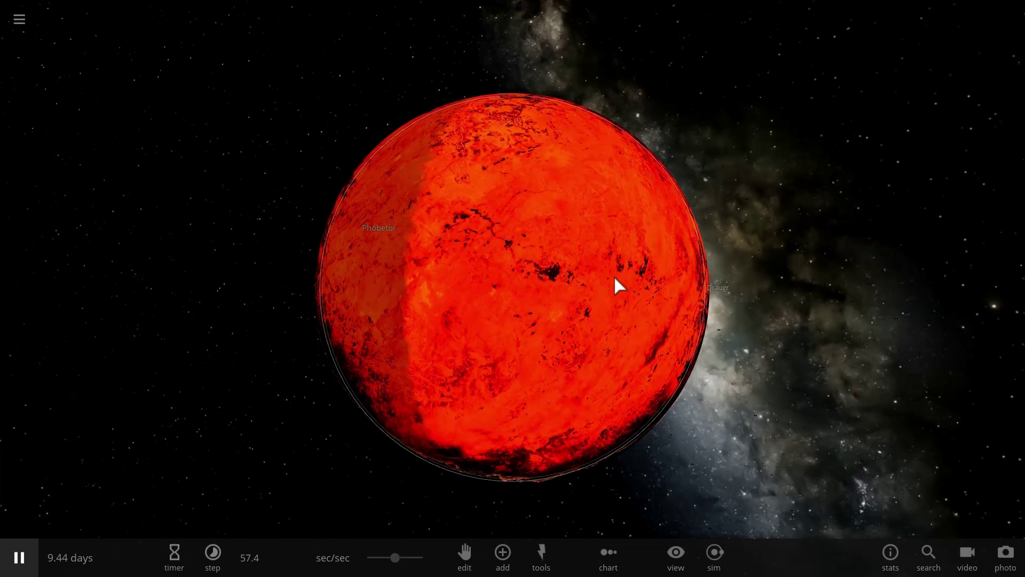
{"action": "left_click_drag", "start_coordinate": [616, 283], "coordinate": [490, 270]}
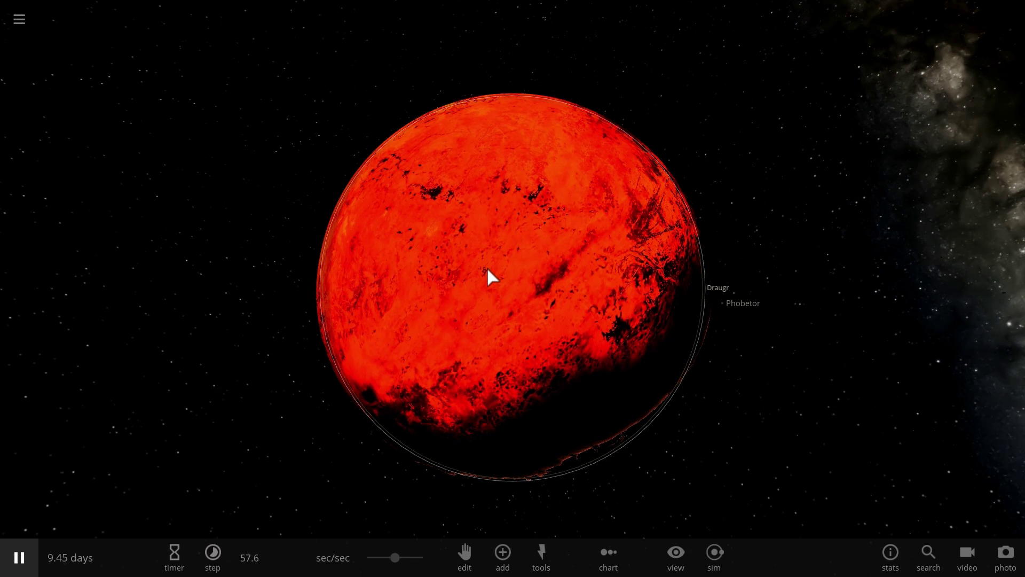
{"action": "left_click_drag", "start_coordinate": [486, 268], "coordinate": [482, 268]}
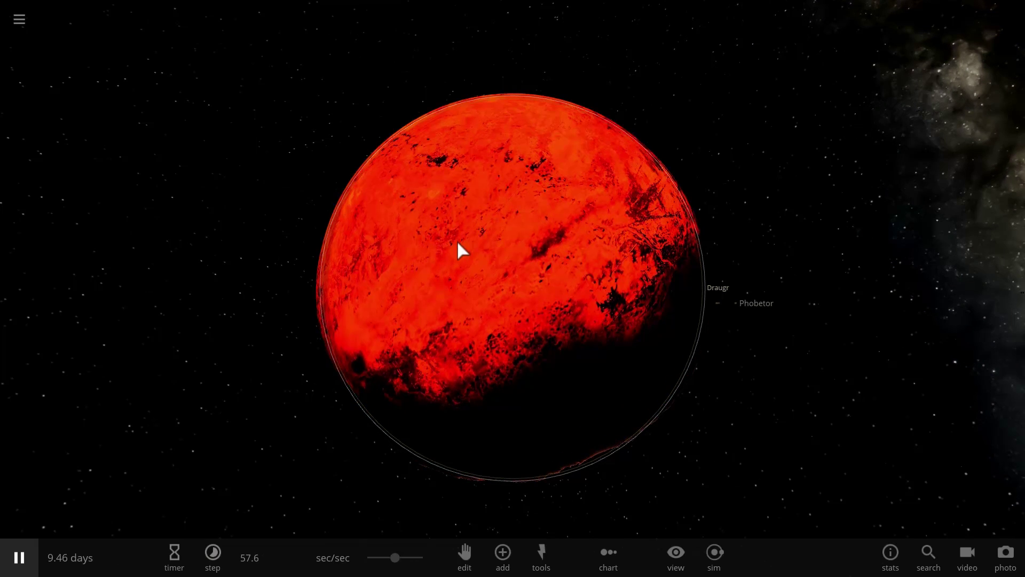
{"action": "left_click_drag", "start_coordinate": [458, 240], "coordinate": [474, 244]}
Check Draugr's summary, then select Phobetor and Poltergeist in turn
{"action": "left_click", "coordinate": [475, 245]}
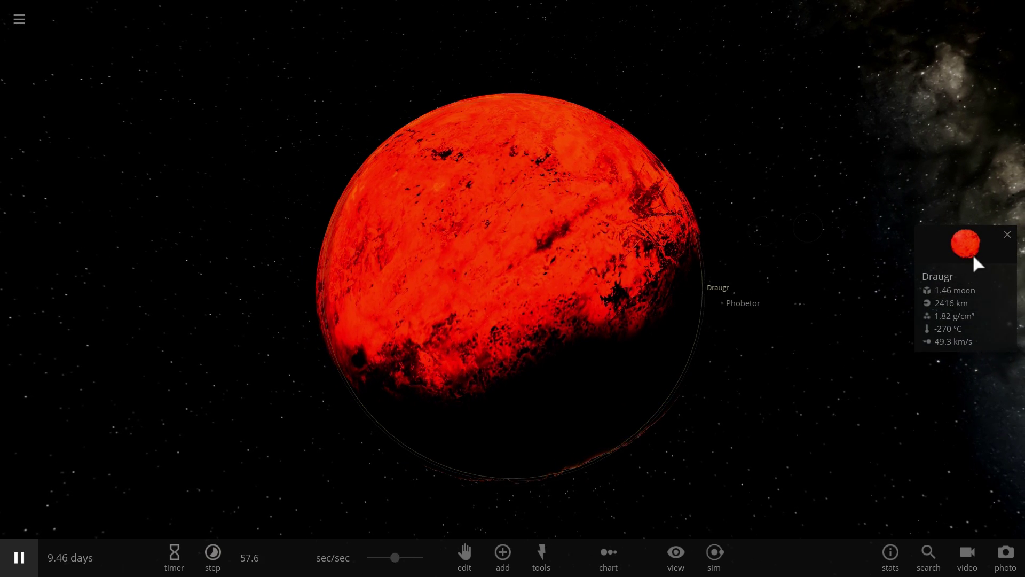
{"action": "scroll", "coordinate": [671, 231], "scroll_direction": "down", "scroll_amount": 4}
{"action": "left_click_drag", "start_coordinate": [671, 231], "coordinate": [711, 300]}
{"action": "scroll", "coordinate": [660, 294], "scroll_direction": "down", "scroll_amount": 8}
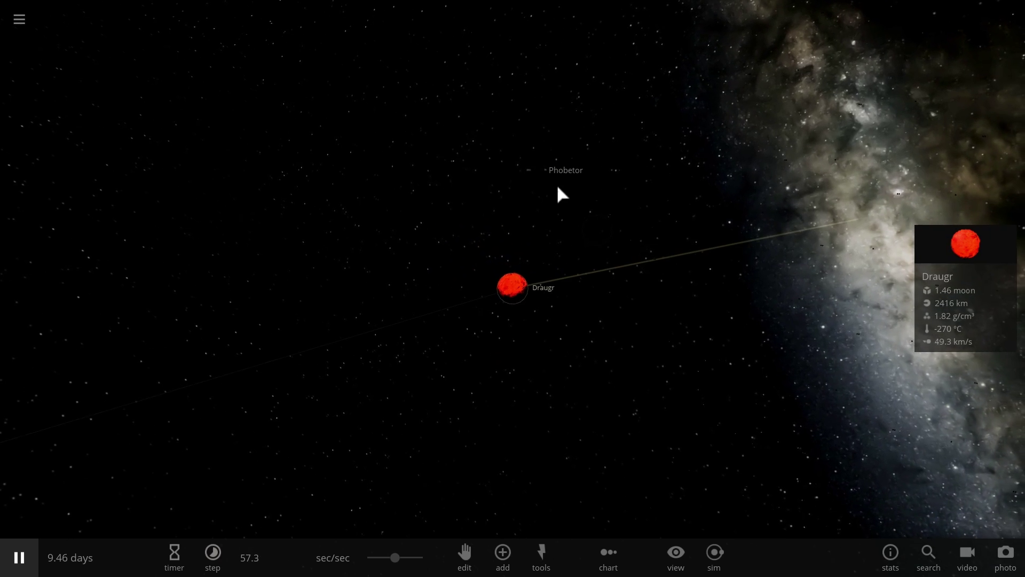
{"action": "left_click", "coordinate": [549, 169]}
{"action": "left_click_drag", "start_coordinate": [599, 256], "coordinate": [805, 390]}
{"action": "left_click", "coordinate": [814, 372]}
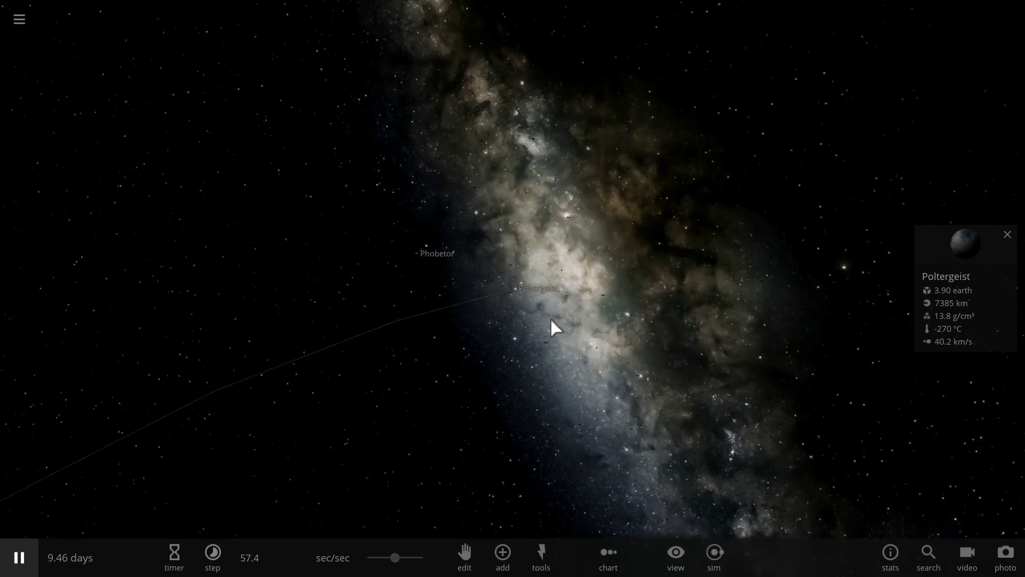
Focus on Poltergeist and orbit until the Jupiter Nova Remnant comes into view
{"action": "double_click", "coordinate": [514, 288]}
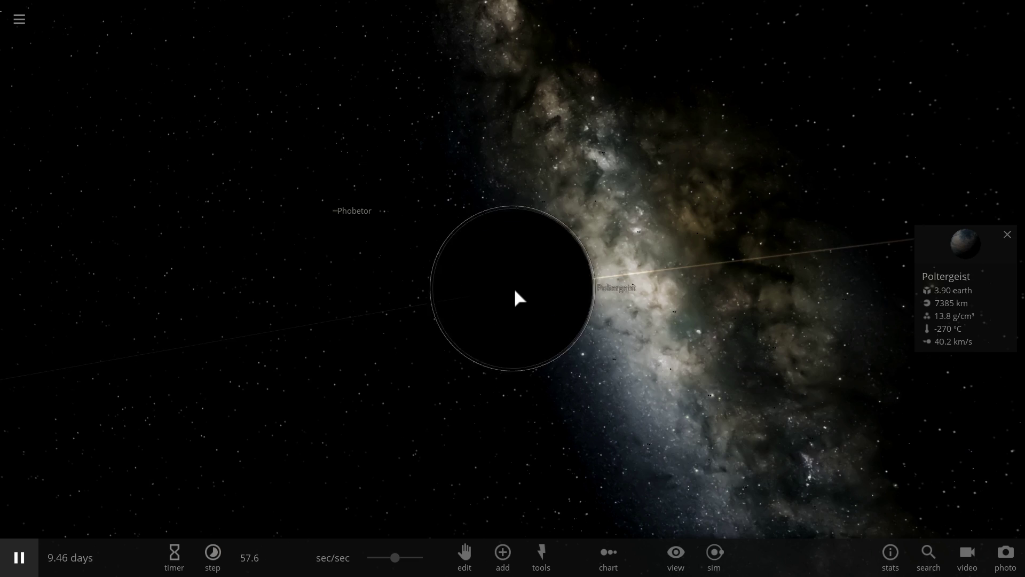
{"action": "left_click_drag", "start_coordinate": [427, 256], "coordinate": [541, 306]}
{"action": "scroll", "coordinate": [541, 306], "scroll_direction": "up", "scroll_amount": 4}
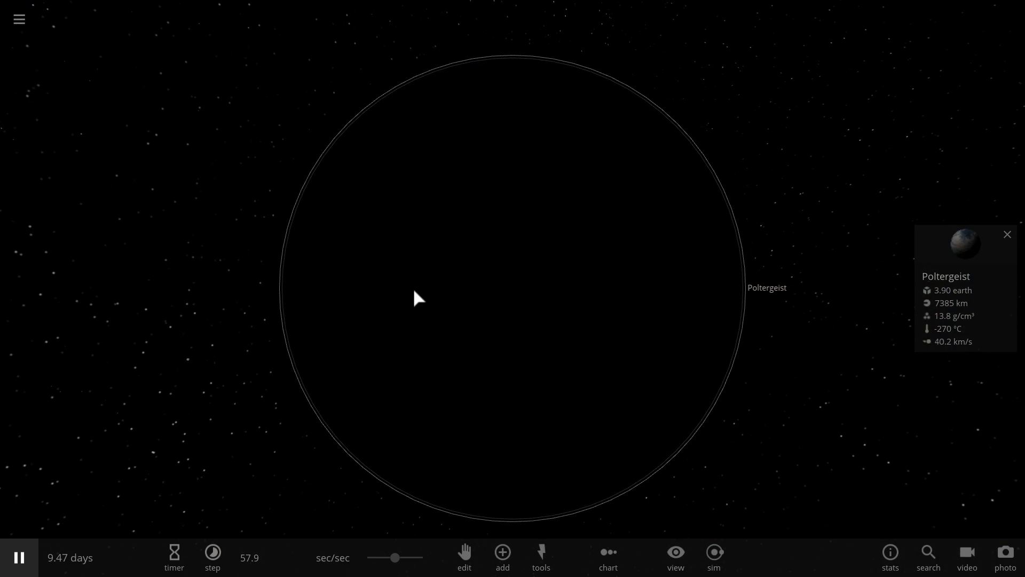
{"action": "scroll", "coordinate": [526, 315], "scroll_direction": "down", "scroll_amount": 5}
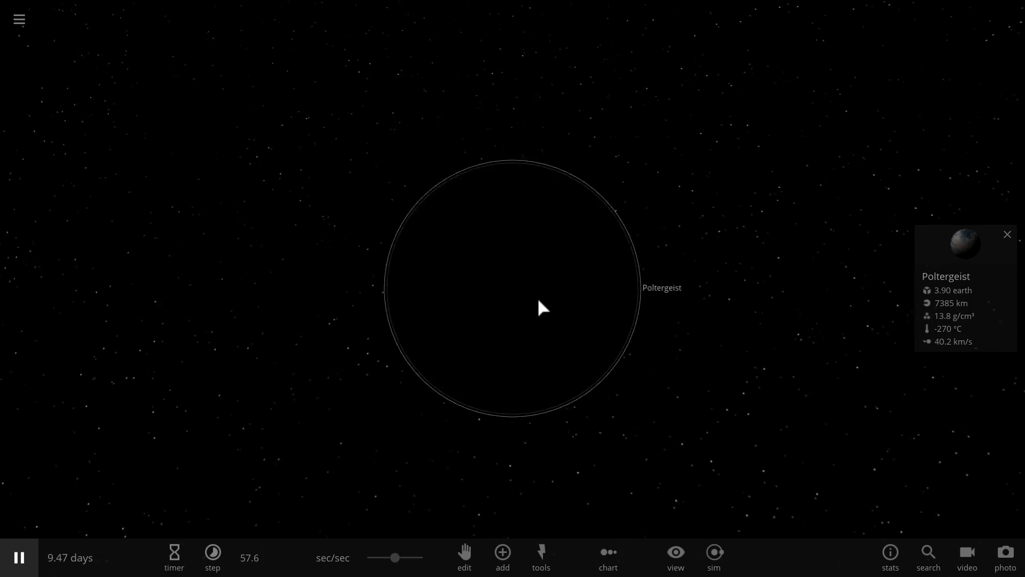
{"action": "left_click_drag", "start_coordinate": [452, 280], "coordinate": [411, 277]}
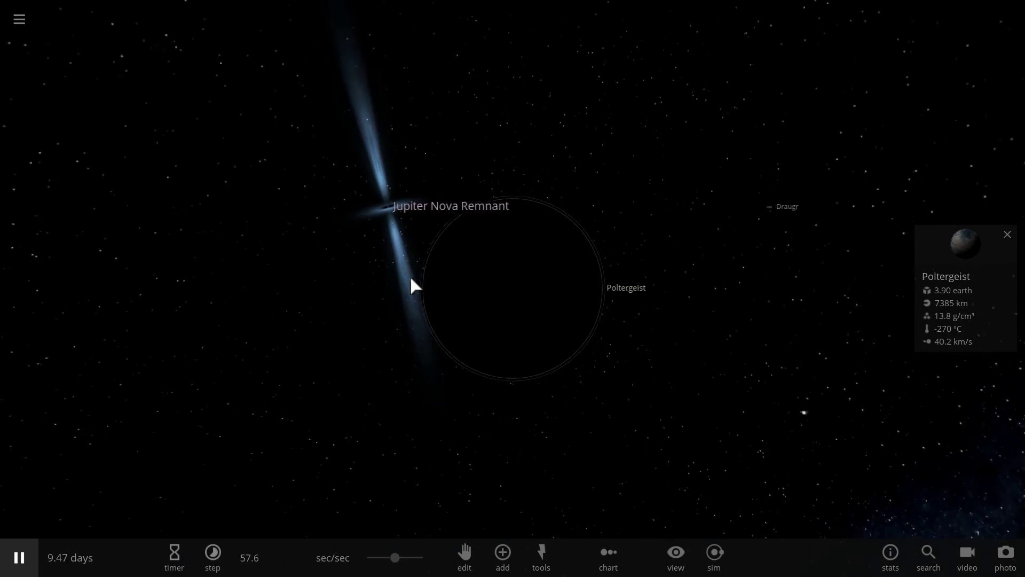
{"action": "left_click_drag", "start_coordinate": [487, 285], "coordinate": [505, 296]}
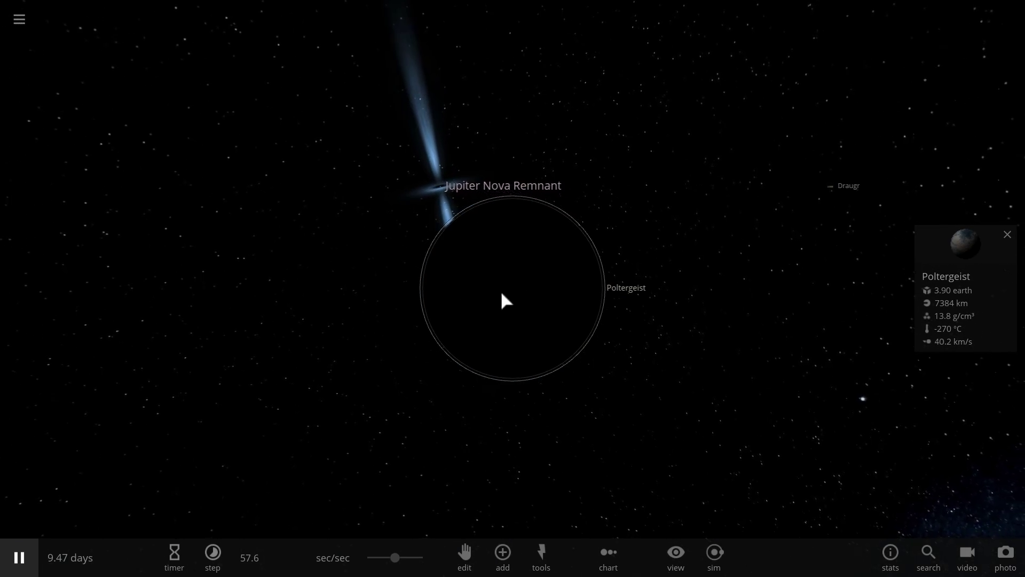
Rename the Jupiter Nova Remnant to LICH, then select Poltergeist
{"action": "left_click", "coordinate": [377, 227]}
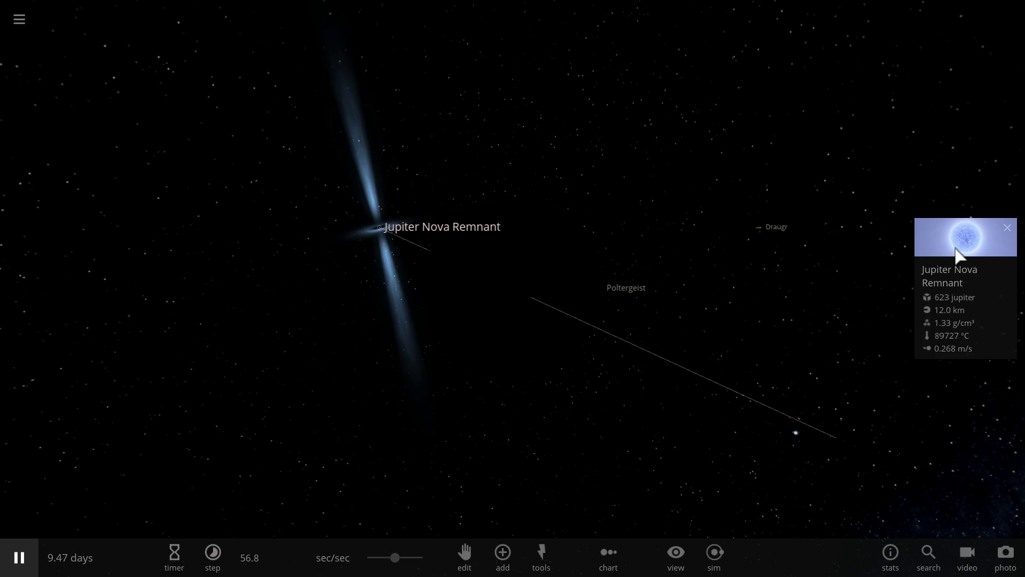
{"action": "left_click", "coordinate": [956, 251]}
{"action": "type", "text": "LICH"}
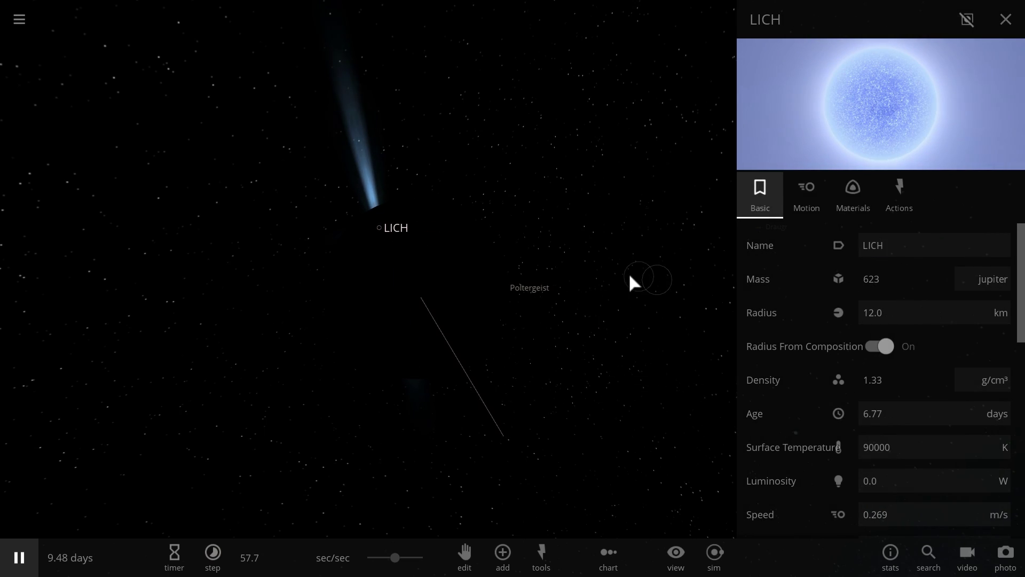
{"action": "left_click", "coordinate": [1004, 23]}
{"action": "left_click_drag", "start_coordinate": [676, 223], "coordinate": [517, 297]}
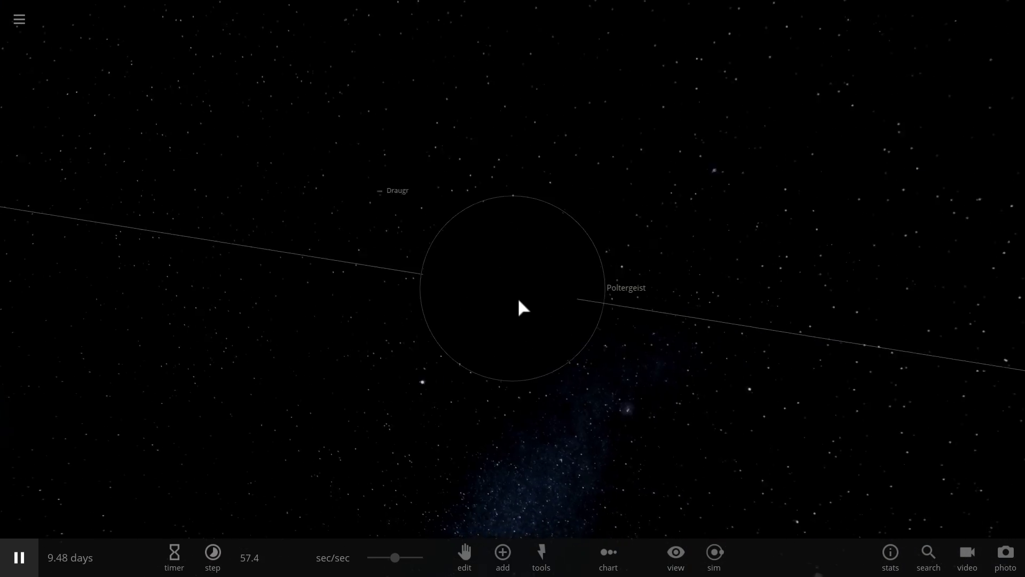
{"action": "left_click", "coordinate": [518, 299]}
{"action": "left_click_drag", "start_coordinate": [579, 304], "coordinate": [756, 289]}
Set Poltergeist's surface pressure to 1000 atm on its Temperature tab
{"action": "scroll", "coordinate": [508, 314], "scroll_direction": "up", "scroll_amount": 4}
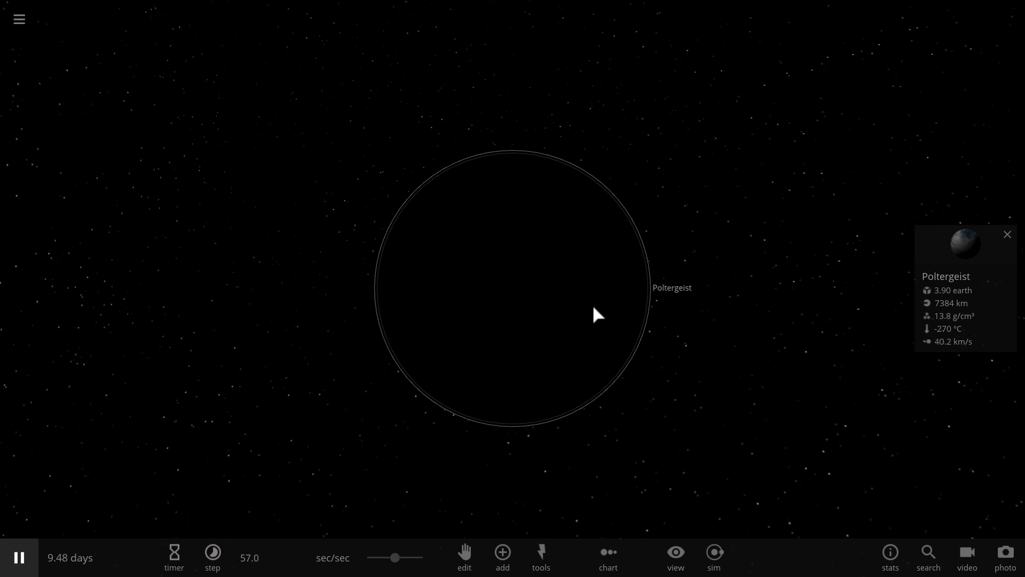
{"action": "left_click", "coordinate": [956, 255]}
{"action": "left_click", "coordinate": [857, 211]}
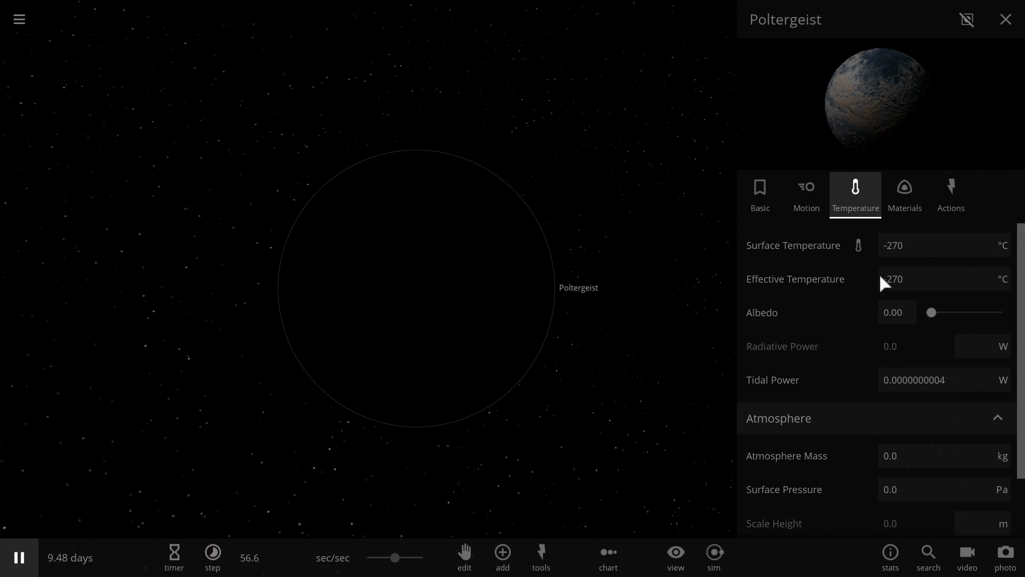
{"action": "left_click", "coordinate": [984, 494]}
{"action": "left_click", "coordinate": [1006, 376]}
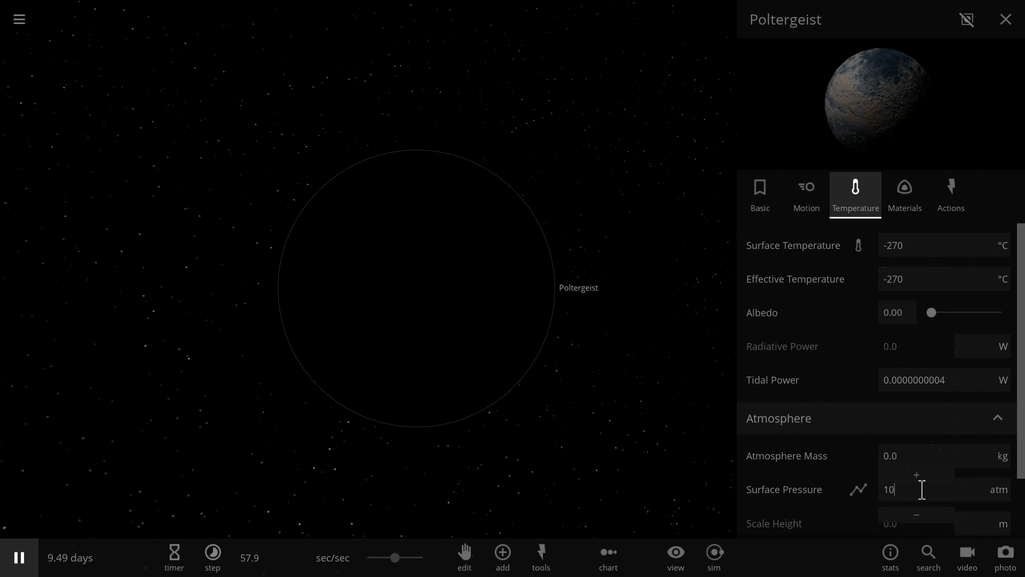
{"action": "key", "text": "Return"}
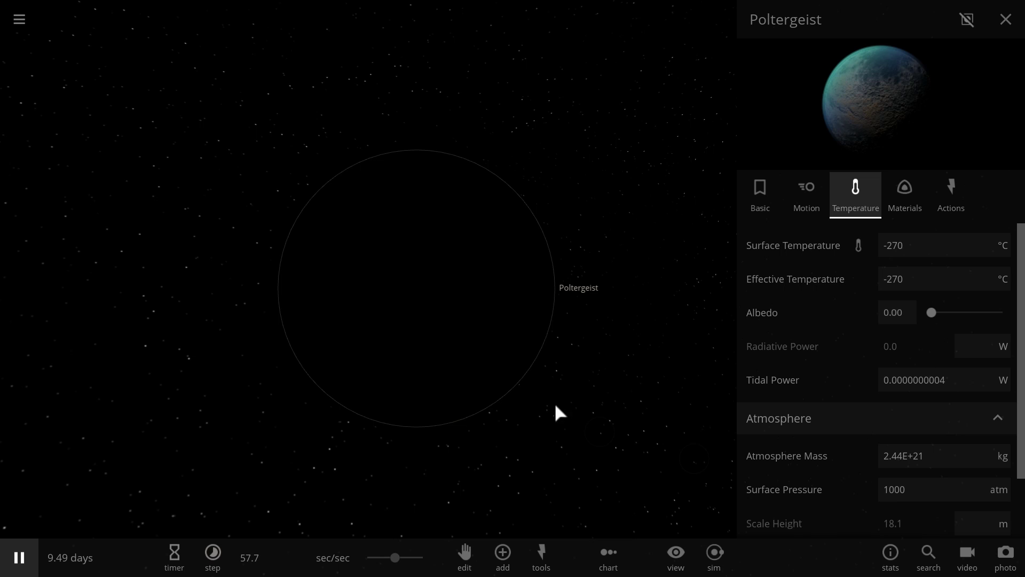
{"action": "left_click_drag", "start_coordinate": [539, 354], "coordinate": [747, 97]}
Close the Add Object Settings and orbit across Poltergeist's red-glowing surface
{"action": "left_click", "coordinate": [502, 555]}
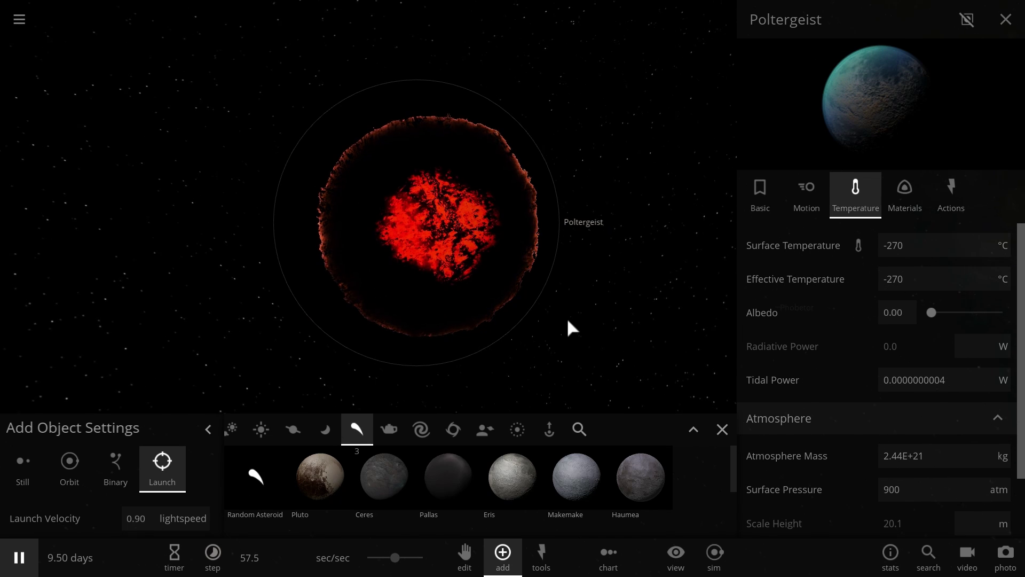
{"action": "left_click", "coordinate": [722, 428]}
{"action": "scroll", "coordinate": [633, 395], "scroll_direction": "up", "scroll_amount": 3}
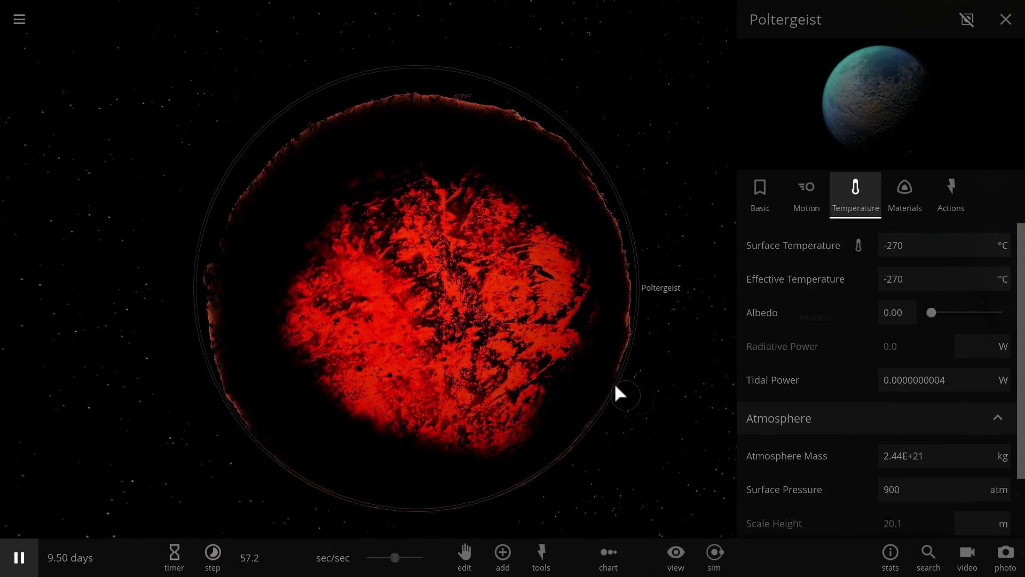
{"action": "left_click_drag", "start_coordinate": [615, 385], "coordinate": [378, 347]}
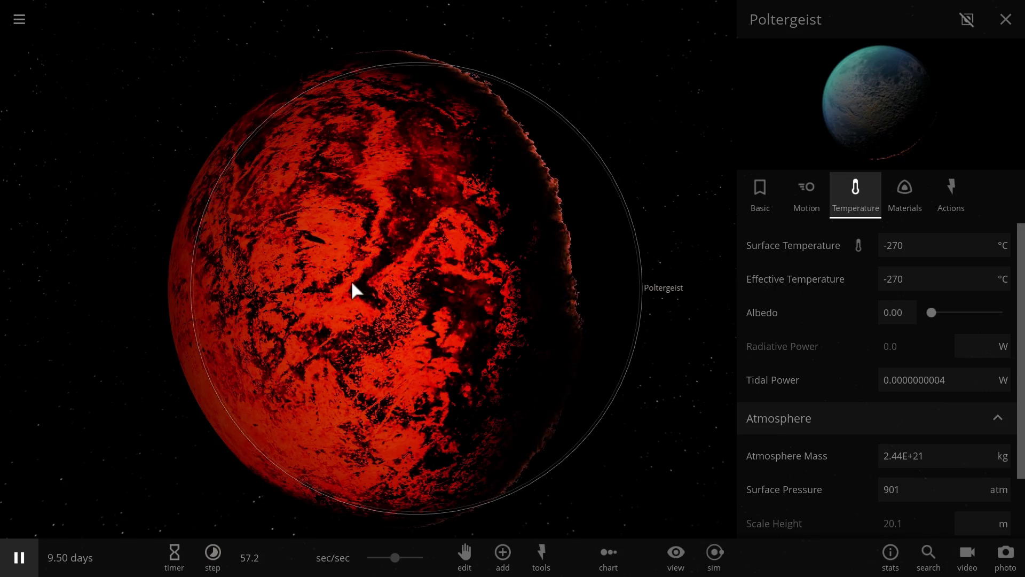
{"action": "scroll", "coordinate": [331, 267], "scroll_direction": "up", "scroll_amount": 3}
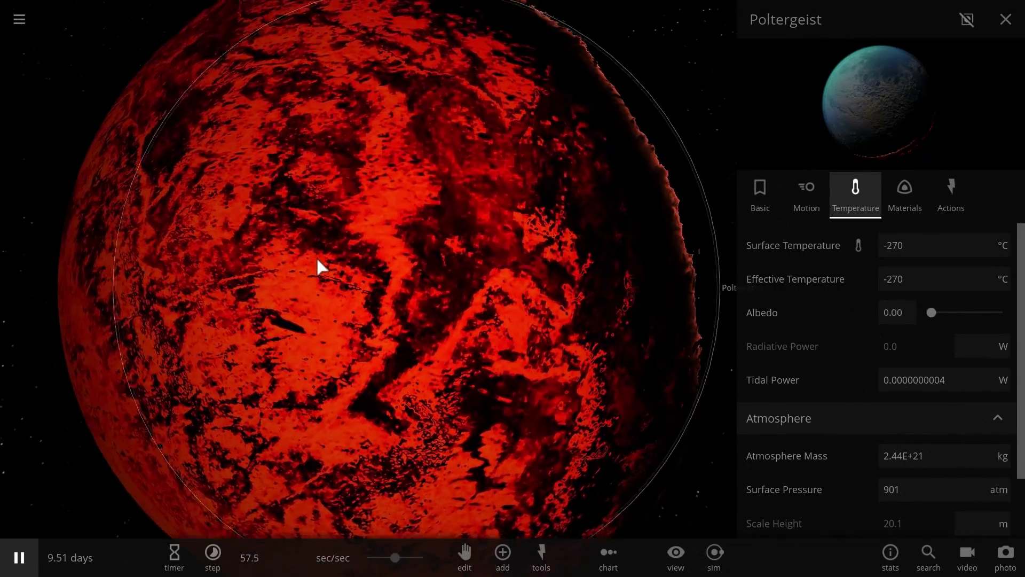
{"action": "scroll", "coordinate": [330, 228], "scroll_direction": "down", "scroll_amount": 2}
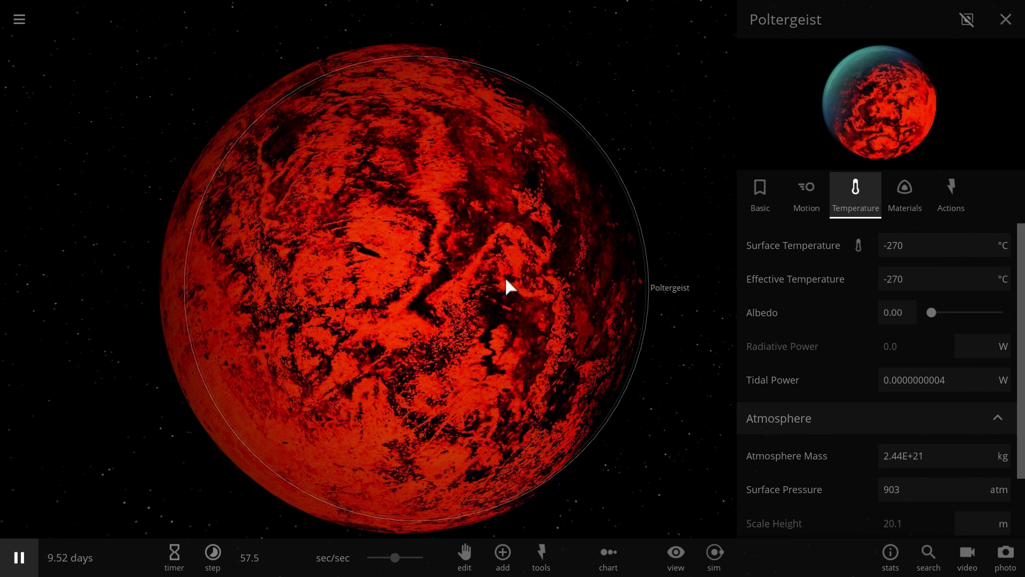
{"action": "left_click_drag", "start_coordinate": [505, 276], "coordinate": [421, 264]}
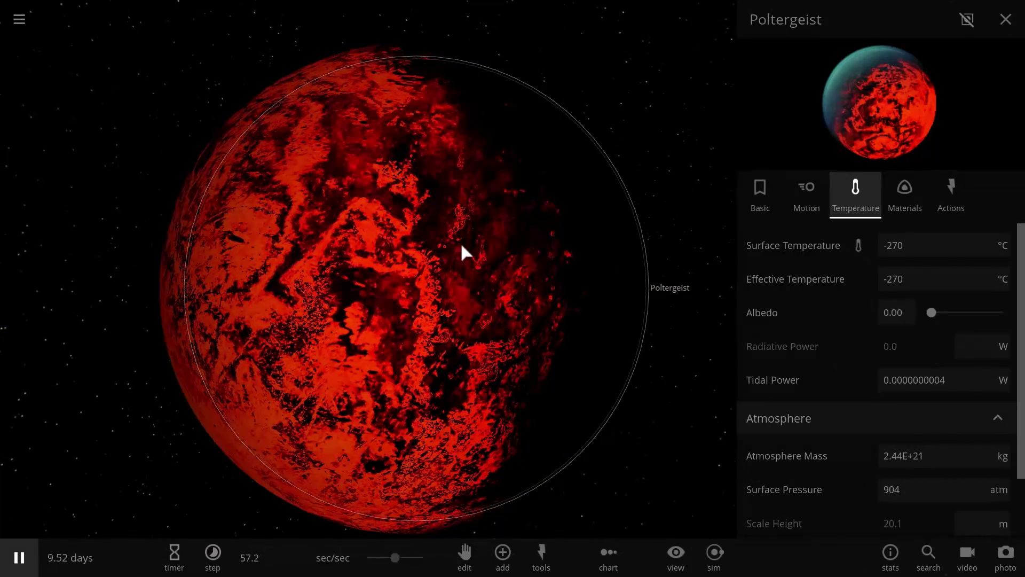
{"action": "scroll", "coordinate": [462, 250], "scroll_direction": "up", "scroll_amount": 4}
{"action": "scroll", "coordinate": [427, 242], "scroll_direction": "down", "scroll_amount": 3}
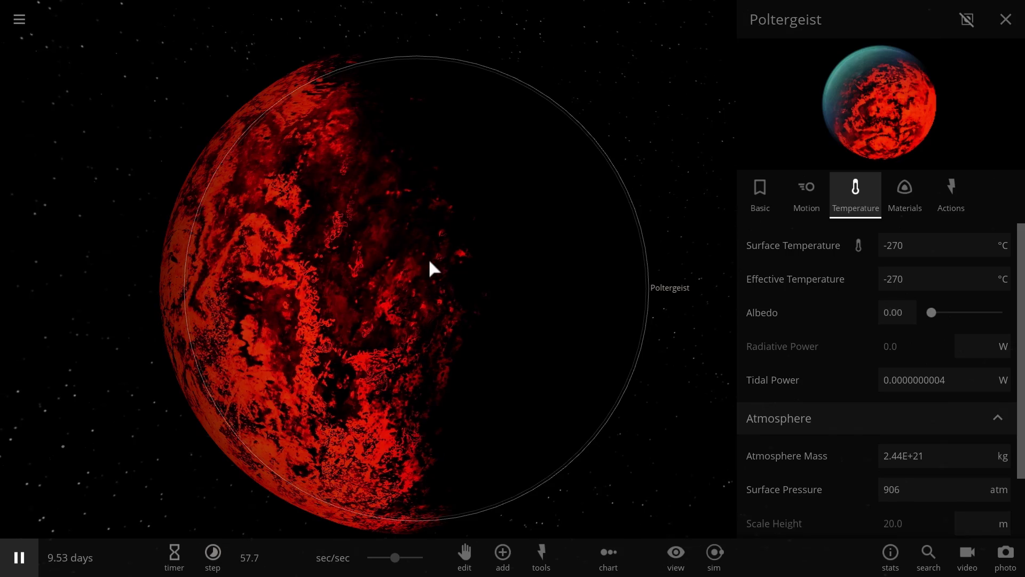
Orbit and zoom to view Poltergeist's dark side, then its fully red-lit side
{"action": "right_click_drag", "start_coordinate": [460, 227], "coordinate": [406, 240]}
{"action": "left_click_drag", "start_coordinate": [406, 241], "coordinate": [581, 219]}
{"action": "scroll", "coordinate": [268, 234], "scroll_direction": "down", "scroll_amount": 3}
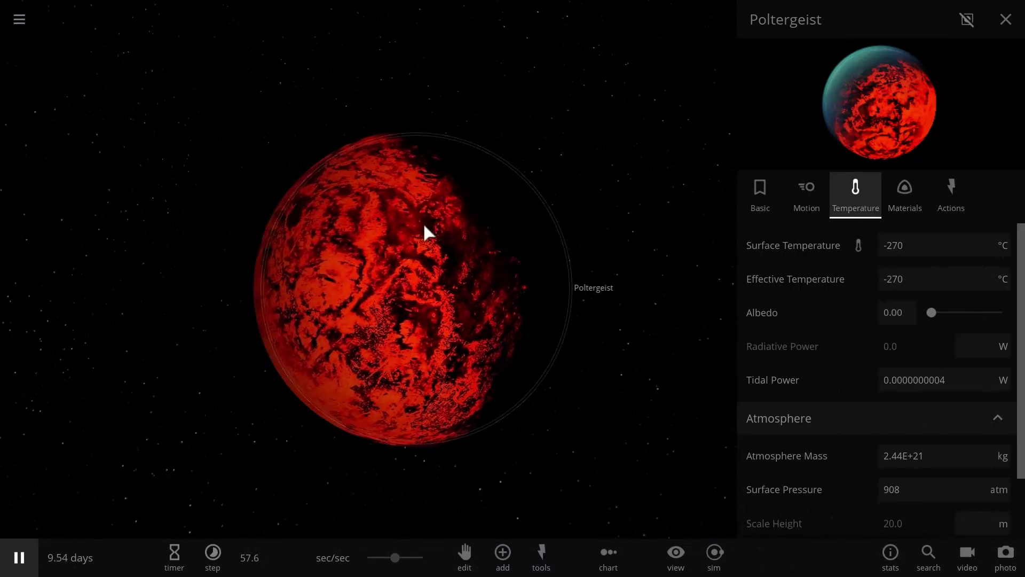
{"action": "scroll", "coordinate": [425, 231], "scroll_direction": "up", "scroll_amount": 3}
{"action": "left_click_drag", "start_coordinate": [517, 238], "coordinate": [171, 229]}
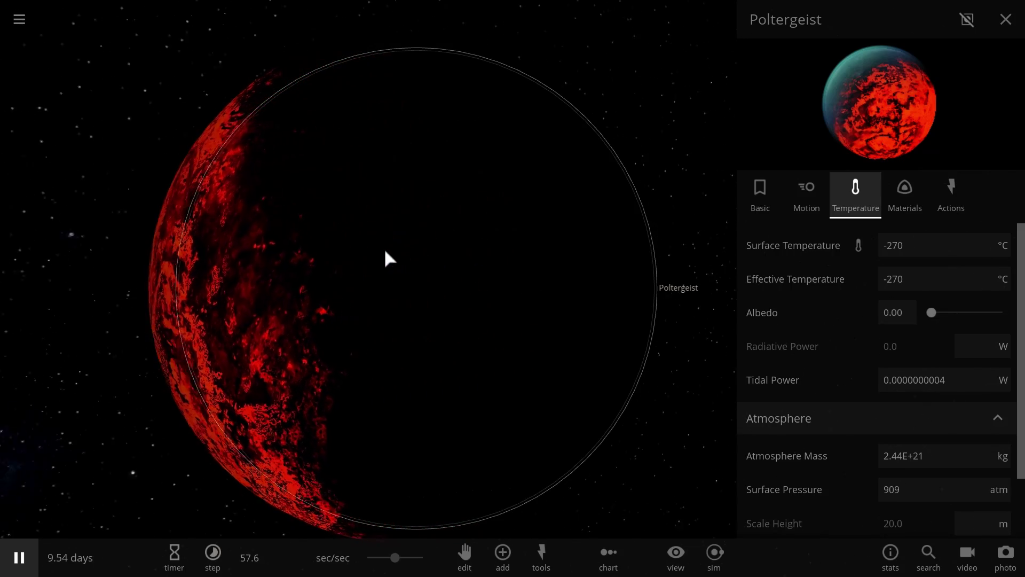
{"action": "scroll", "coordinate": [342, 258], "scroll_direction": "down", "scroll_amount": 3}
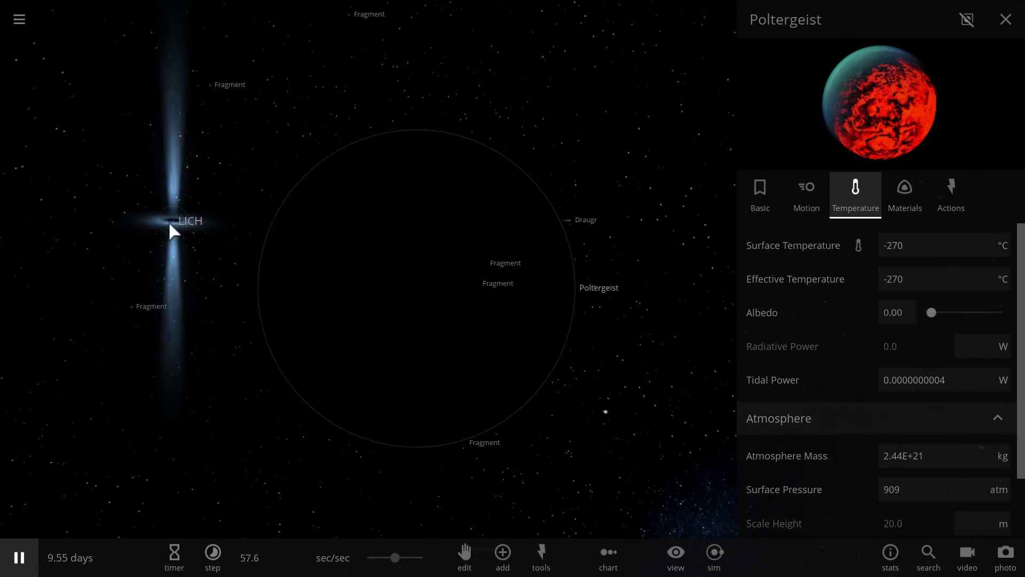
{"action": "left_click_drag", "start_coordinate": [266, 291], "coordinate": [565, 286]}
{"action": "left_click_drag", "start_coordinate": [403, 281], "coordinate": [466, 285]}
{"action": "scroll", "coordinate": [439, 302], "scroll_direction": "up", "scroll_amount": 5}
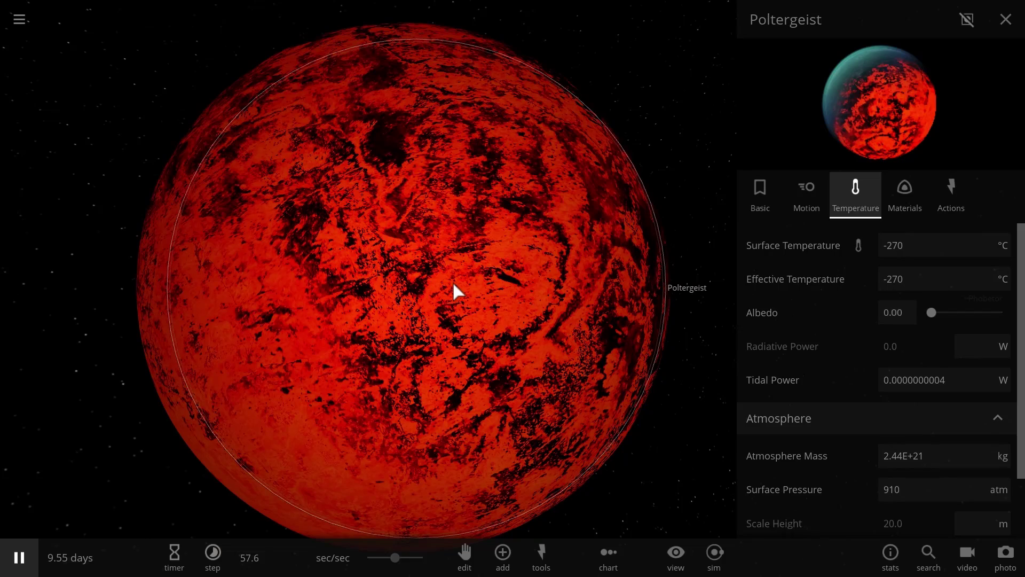
{"action": "scroll", "coordinate": [453, 287], "scroll_direction": "down", "scroll_amount": 5}
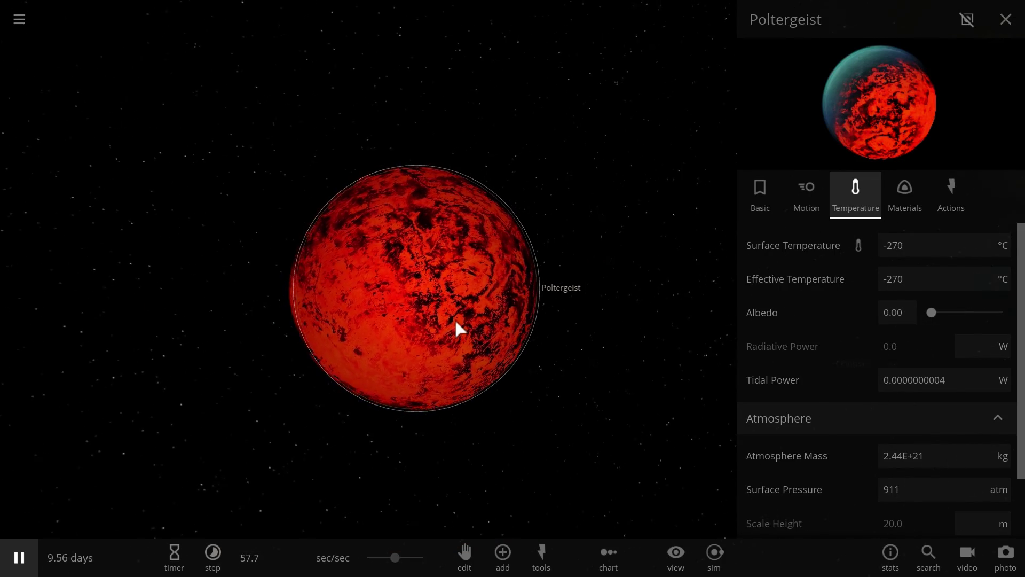
{"action": "scroll", "coordinate": [455, 327], "scroll_direction": "up", "scroll_amount": 4}
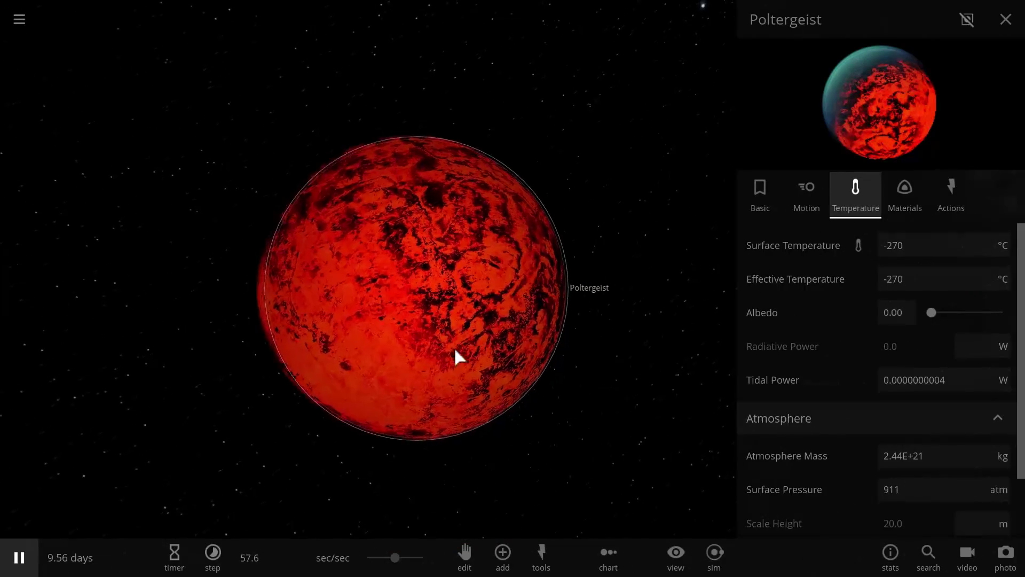
Launch a Random Asteroid at Phobetor and resume the simulation so it impacts
{"action": "left_click", "coordinate": [503, 556]}
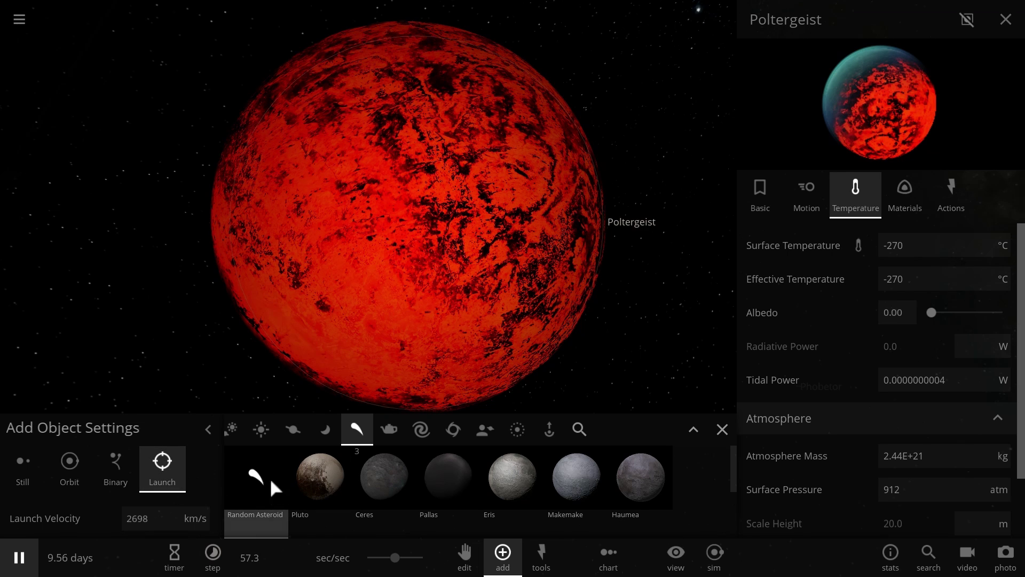
{"action": "scroll", "coordinate": [370, 200], "scroll_direction": "down", "scroll_amount": 5}
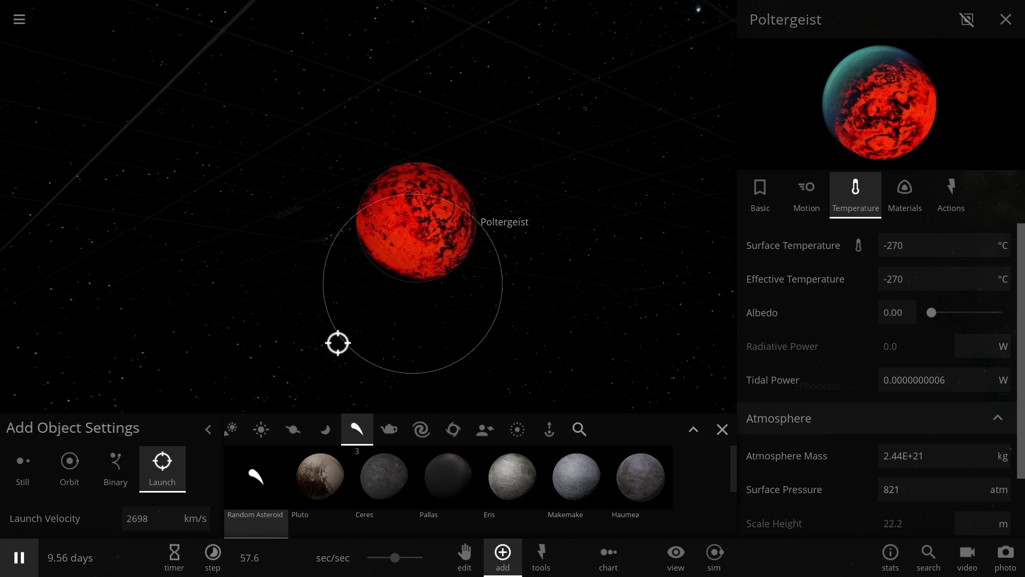
{"action": "scroll", "coordinate": [403, 254], "scroll_direction": "up", "scroll_amount": 5}
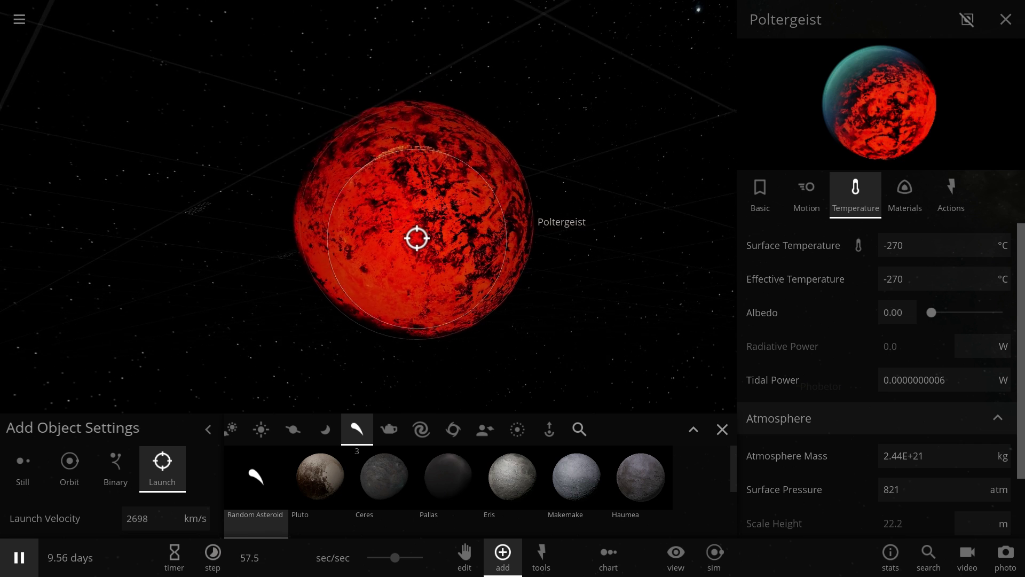
{"action": "scroll", "coordinate": [417, 239], "scroll_direction": "down", "scroll_amount": 5}
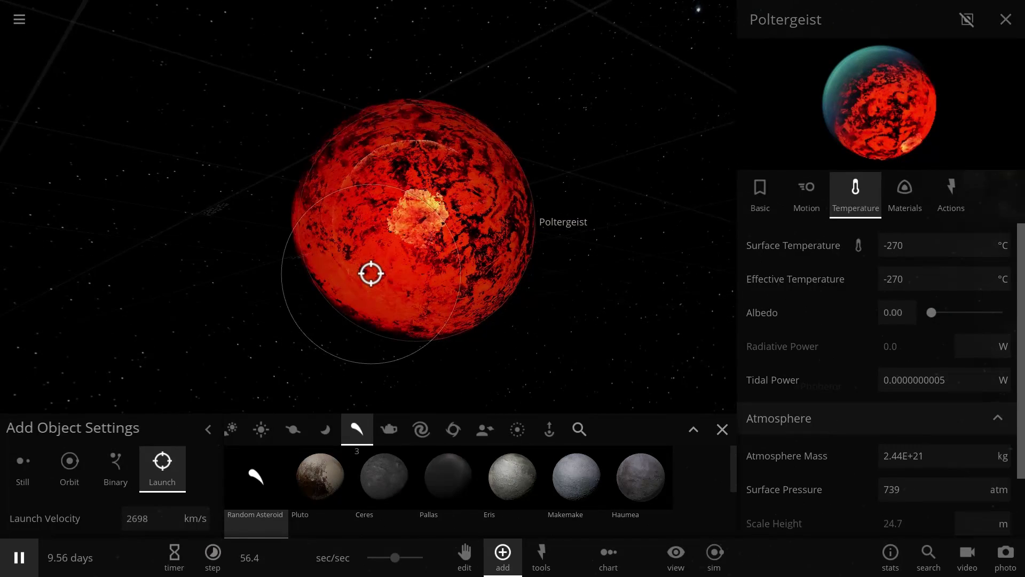
{"action": "left_click", "coordinate": [421, 205]}
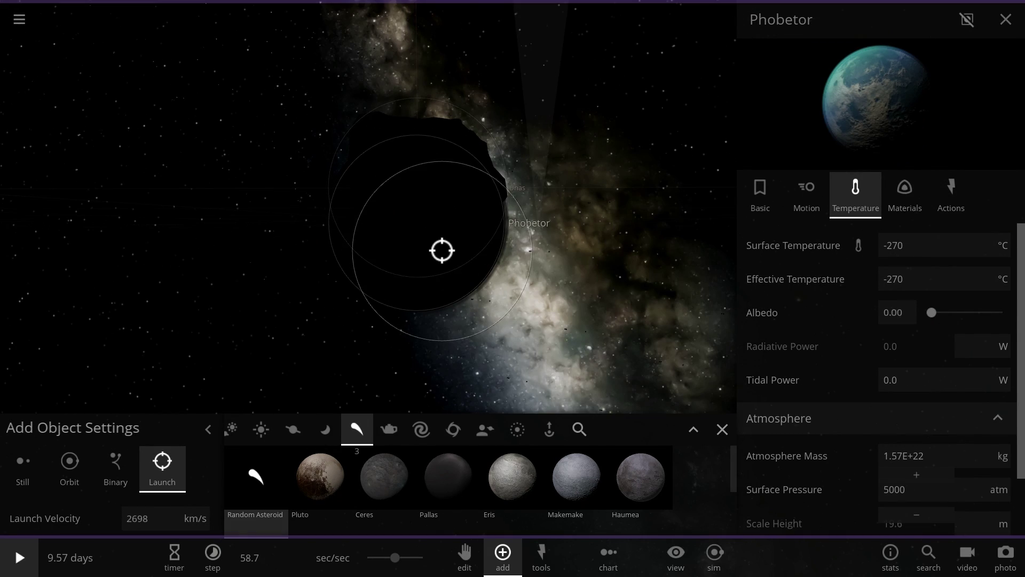
{"action": "key", "text": "space"}
Close the Add panel and orbit in on Phobetor's red-glowing impact site
{"action": "left_click", "coordinate": [723, 429]}
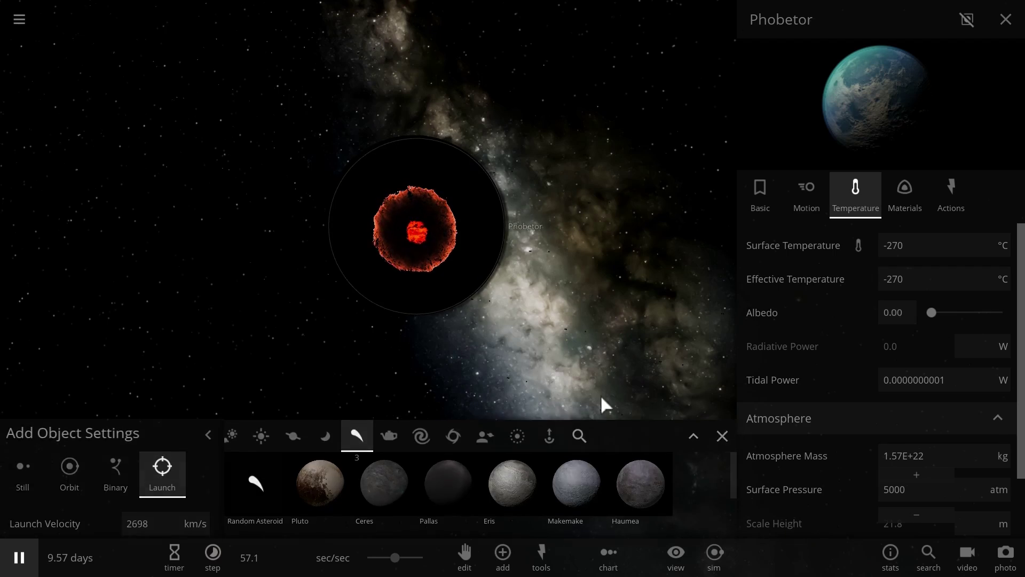
{"action": "left_click_drag", "start_coordinate": [594, 389], "coordinate": [541, 355]}
{"action": "scroll", "coordinate": [540, 354], "scroll_direction": "up", "scroll_amount": 3}
{"action": "left_click_drag", "start_coordinate": [463, 346], "coordinate": [517, 347]}
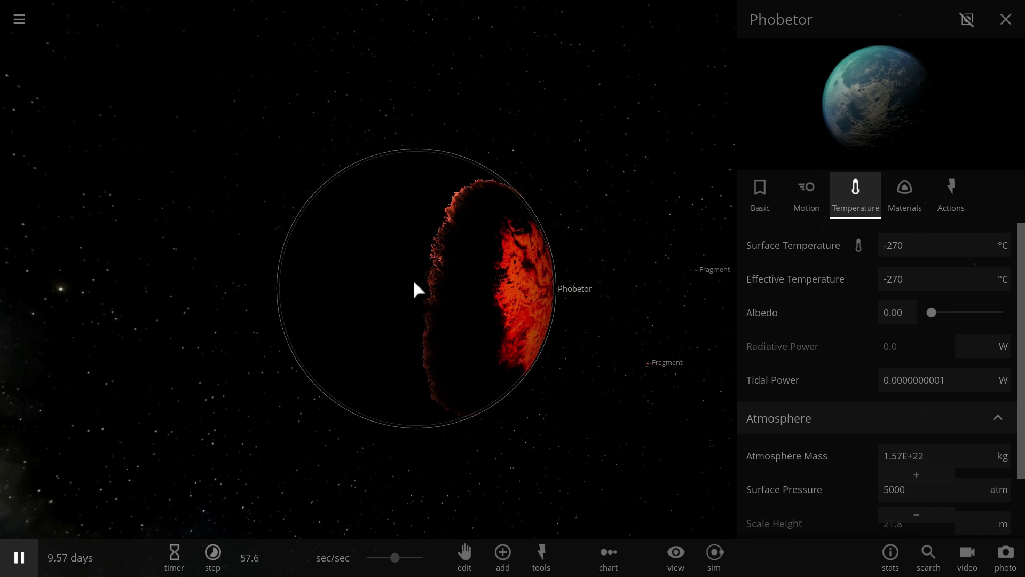
Close Phobetor's properties and orbit past LICH and the fragments until Poltergeist appears
{"action": "scroll", "coordinate": [412, 288], "scroll_direction": "up", "scroll_amount": 3}
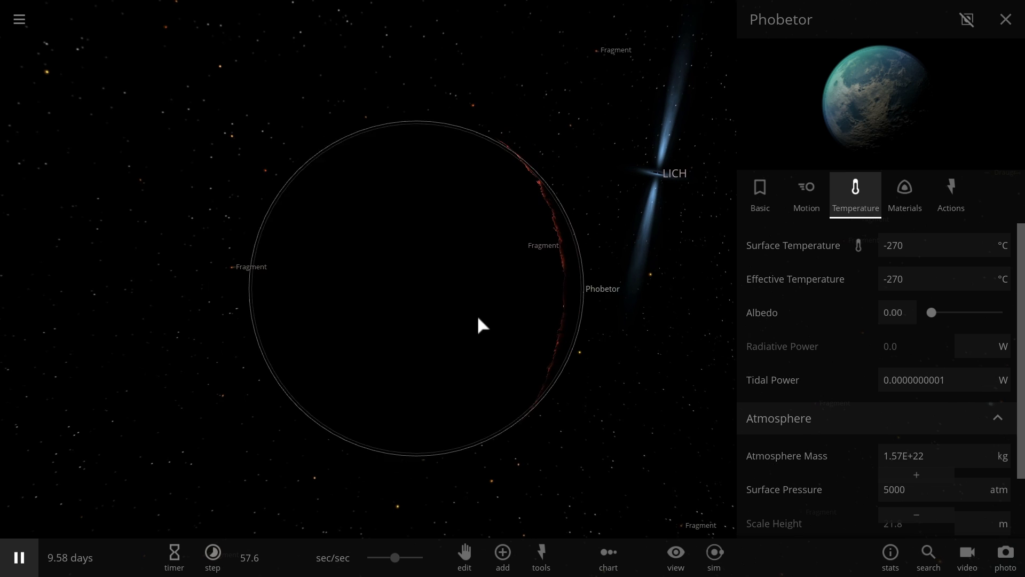
{"action": "right_click_drag", "start_coordinate": [492, 318], "coordinate": [519, 310]}
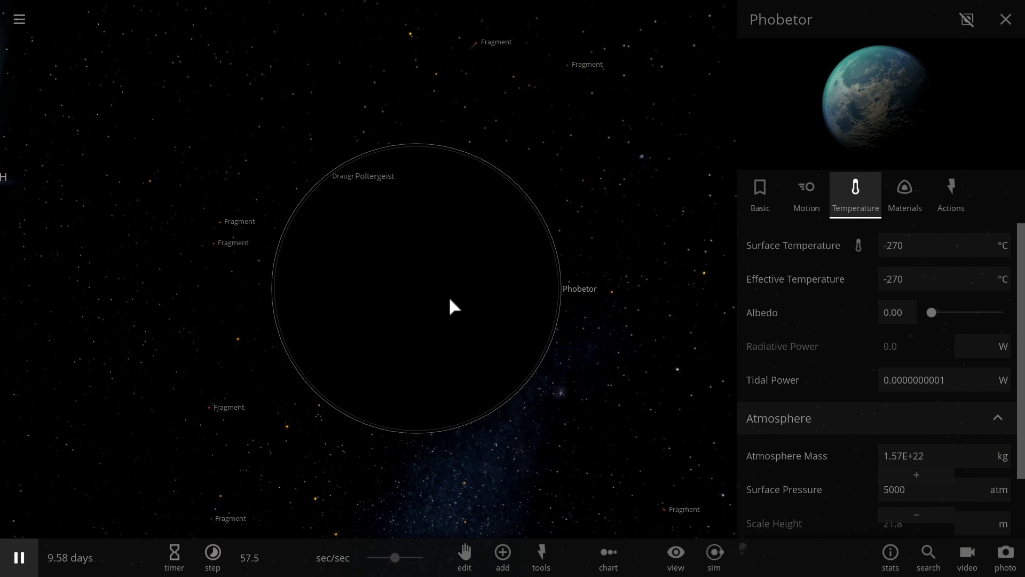
{"action": "left_click", "coordinate": [1006, 19]}
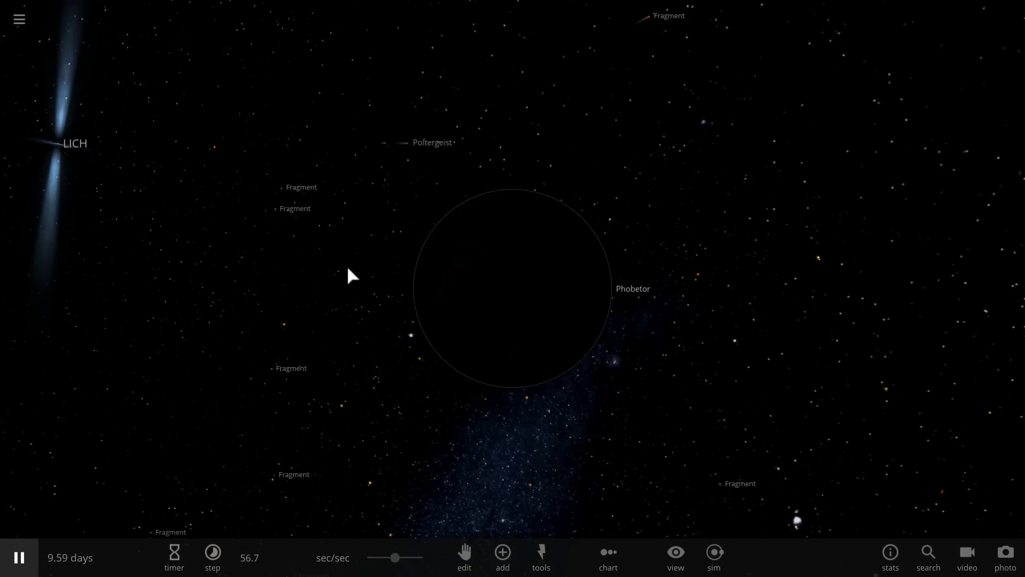
{"action": "right_click_drag", "start_coordinate": [371, 272], "coordinate": [676, 262]}
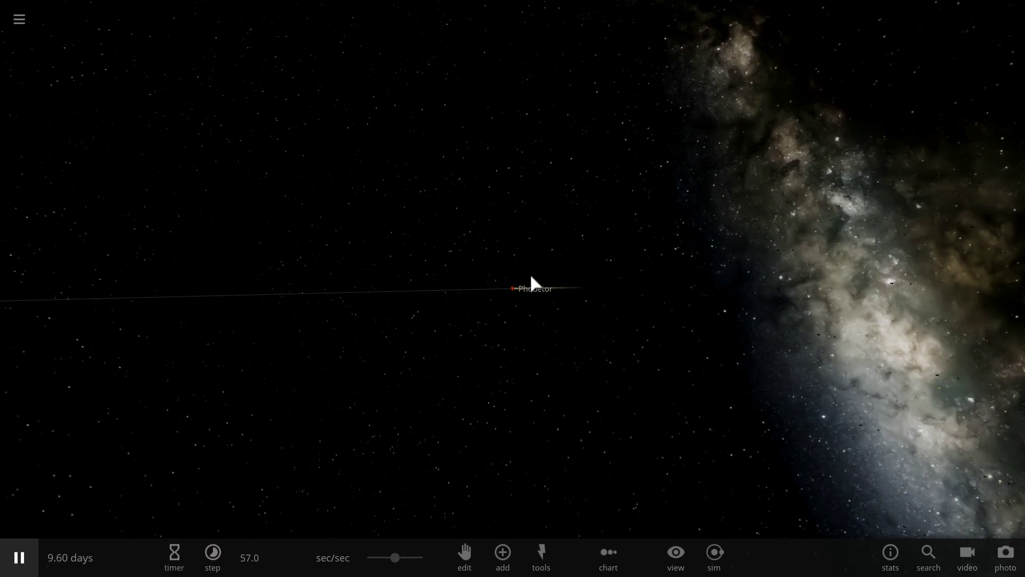
{"action": "left_click_drag", "start_coordinate": [533, 282], "coordinate": [337, 326]}
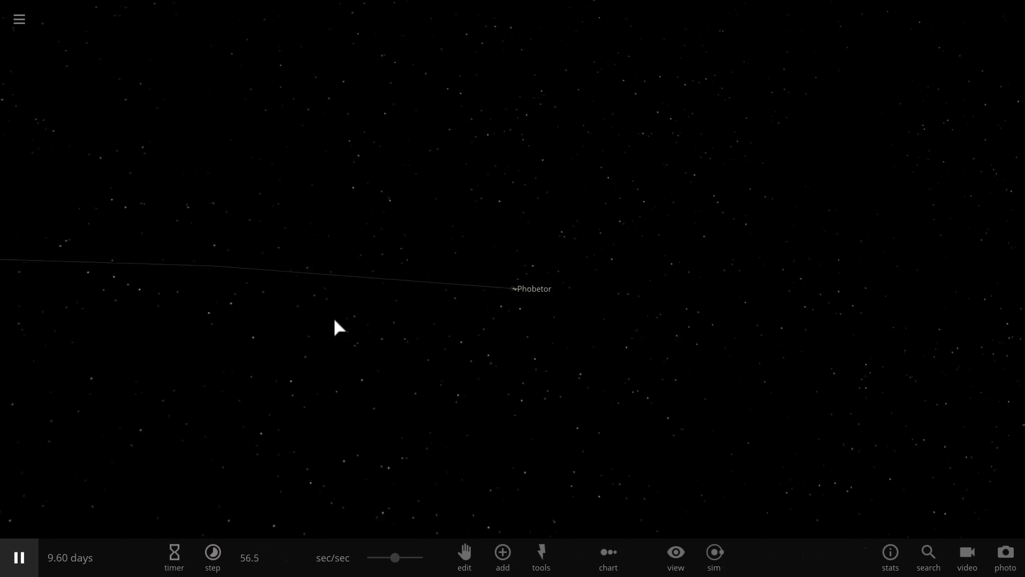
{"action": "left_click_drag", "start_coordinate": [419, 298], "coordinate": [279, 255]}
Focus the camera on Poltergeist with its details shown and orbit toward its far side
{"action": "double_click", "coordinate": [277, 221]}
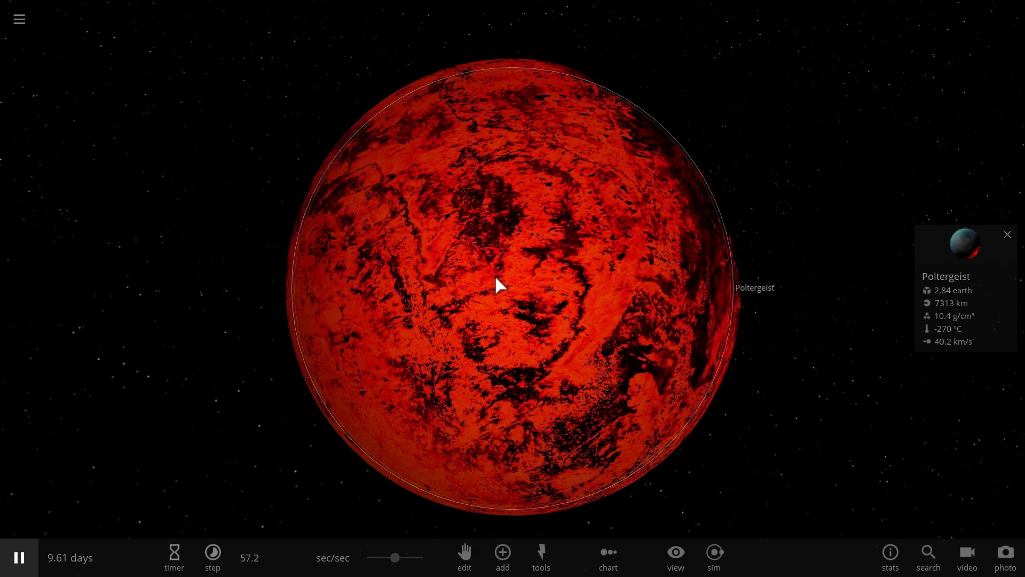
{"action": "left_click_drag", "start_coordinate": [496, 276], "coordinate": [506, 257]}
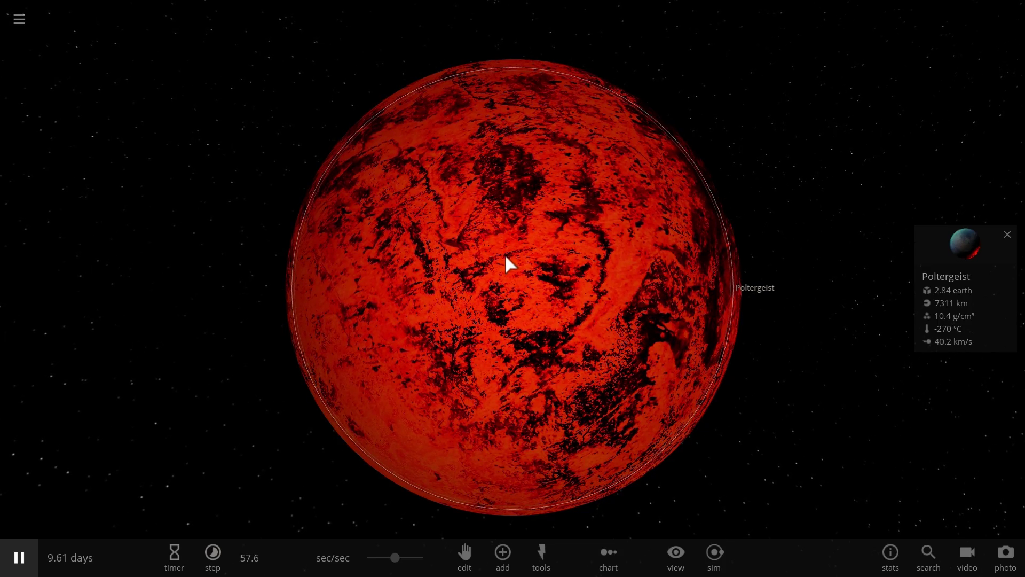
{"action": "left_click_drag", "start_coordinate": [507, 258], "coordinate": [338, 286]}
{"action": "scroll", "coordinate": [459, 268], "scroll_direction": "down", "scroll_amount": 3}
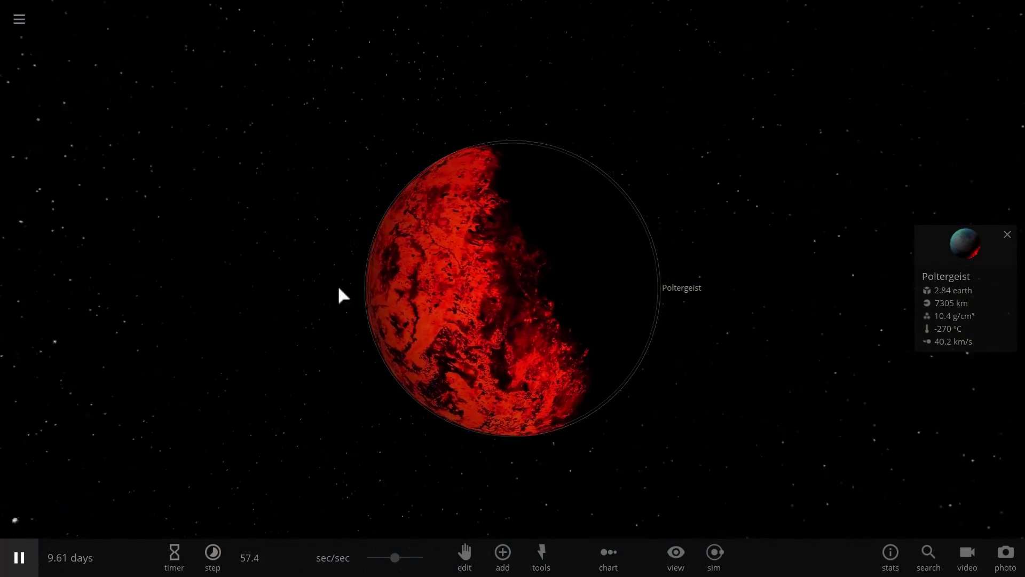
{"action": "scroll", "coordinate": [338, 286], "scroll_direction": "up", "scroll_amount": 5}
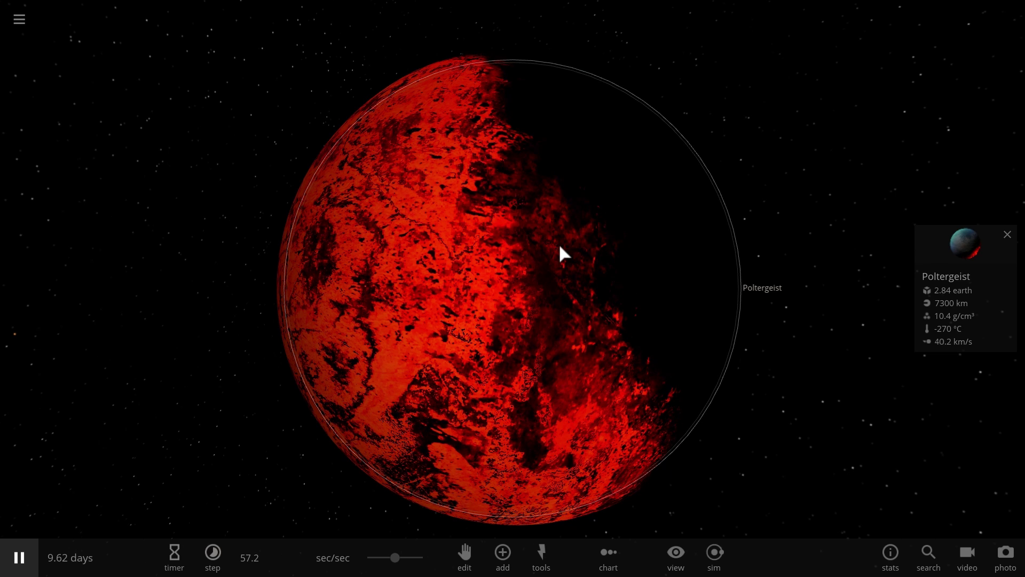
Circle Poltergeist, zooming in and out, to inspect its glowing red surface
{"action": "left_click_drag", "start_coordinate": [519, 265], "coordinate": [579, 229]}
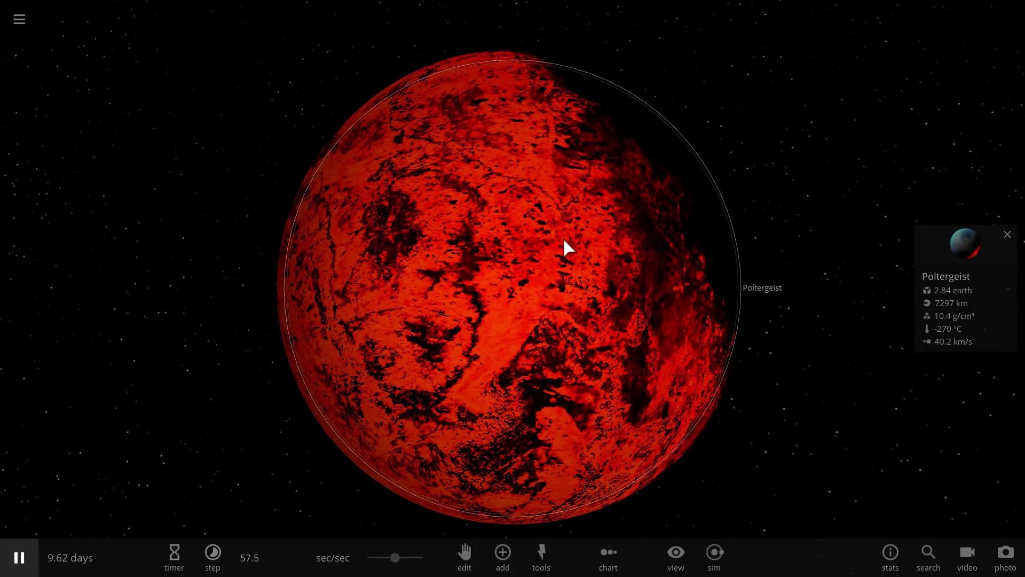
{"action": "scroll", "coordinate": [563, 237], "scroll_direction": "up", "scroll_amount": 5}
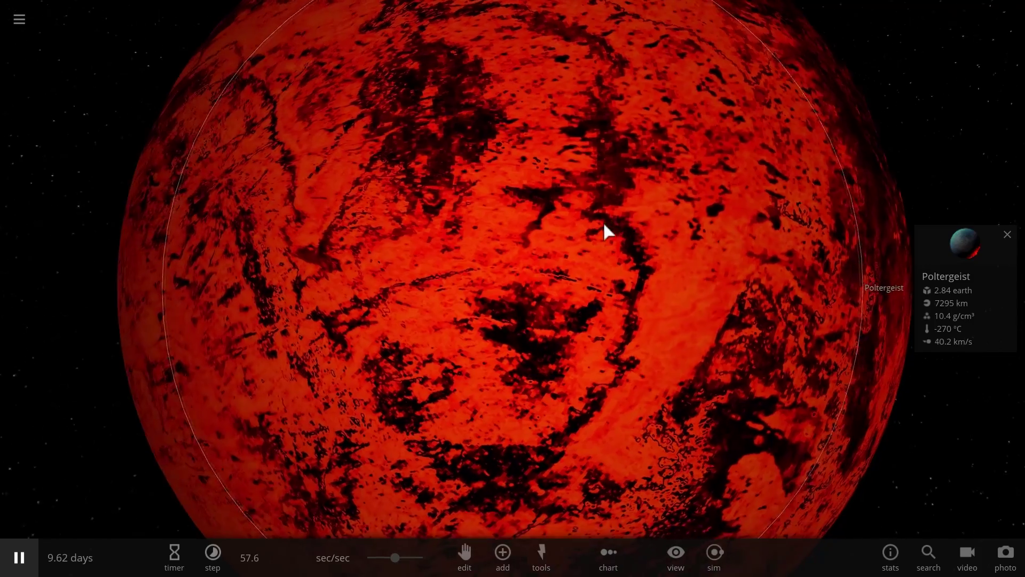
{"action": "scroll", "coordinate": [603, 224], "scroll_direction": "down", "scroll_amount": 5}
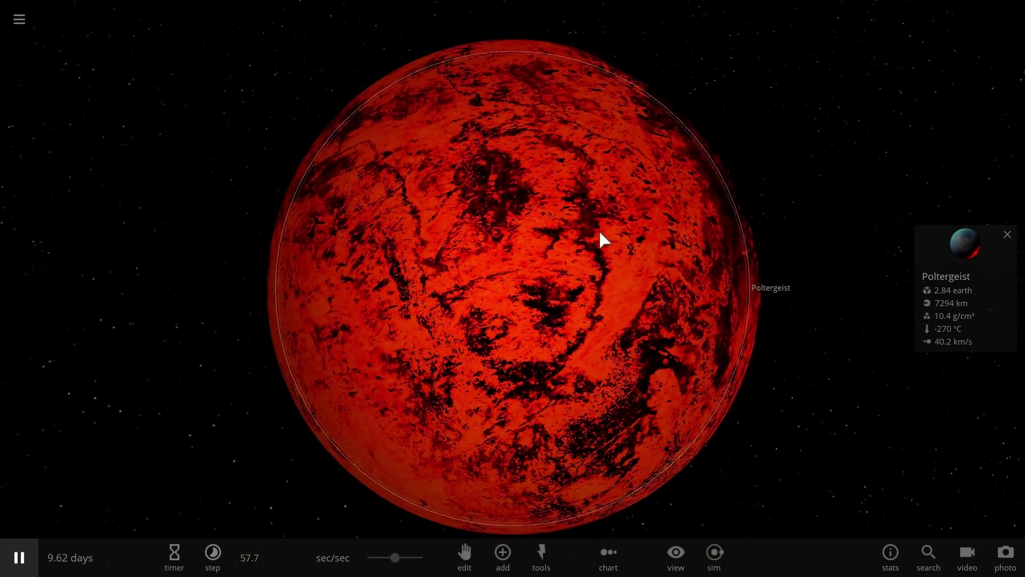
{"action": "right_click_drag", "start_coordinate": [656, 221], "coordinate": [671, 222]}
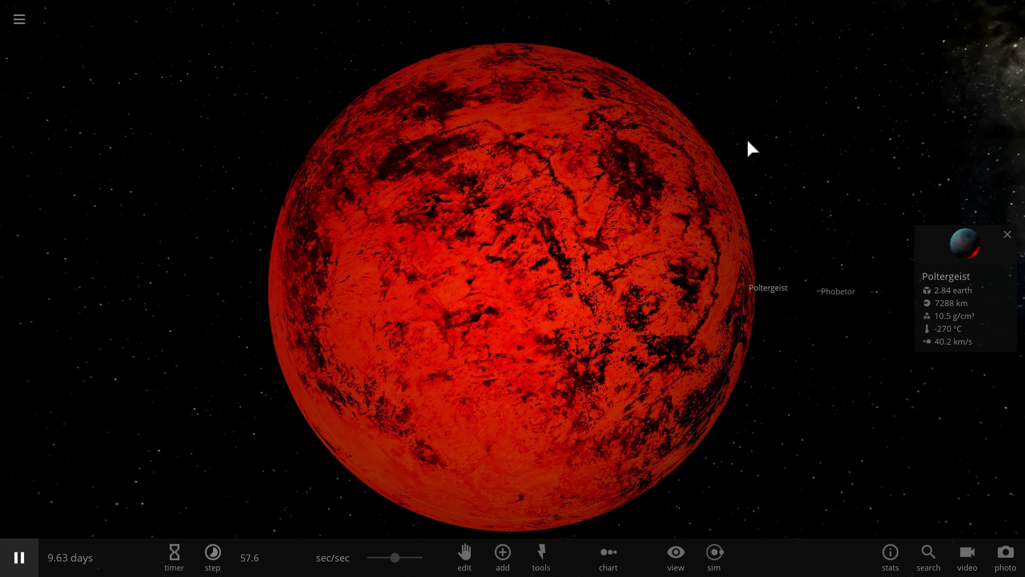
{"action": "left_click_drag", "start_coordinate": [746, 138], "coordinate": [203, 177]}
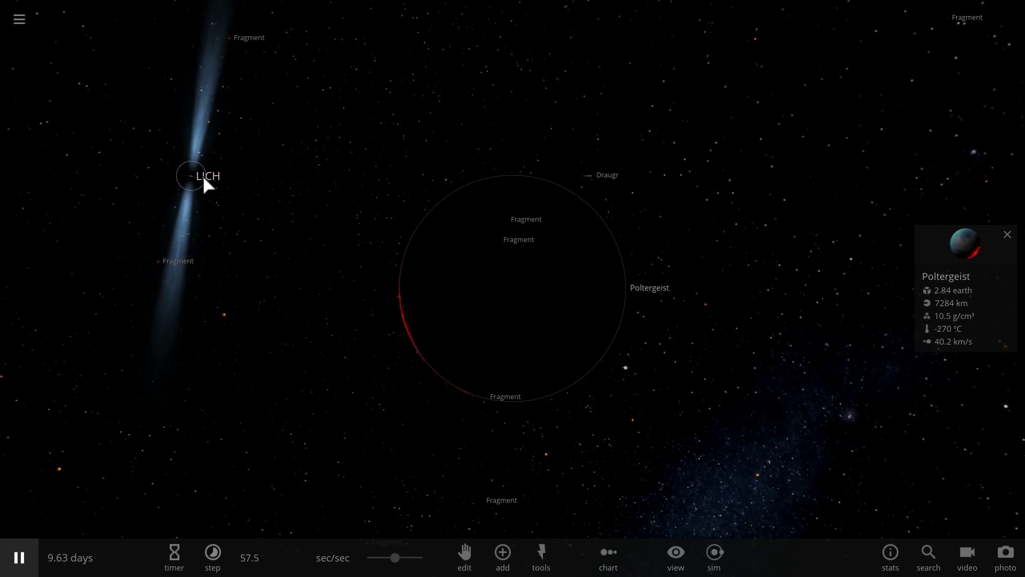
Orbit Poltergeist from several angles, including toward its night side
{"action": "left_click_drag", "start_coordinate": [273, 217], "coordinate": [597, 233]}
{"action": "scroll", "coordinate": [613, 222], "scroll_direction": "up", "scroll_amount": 5}
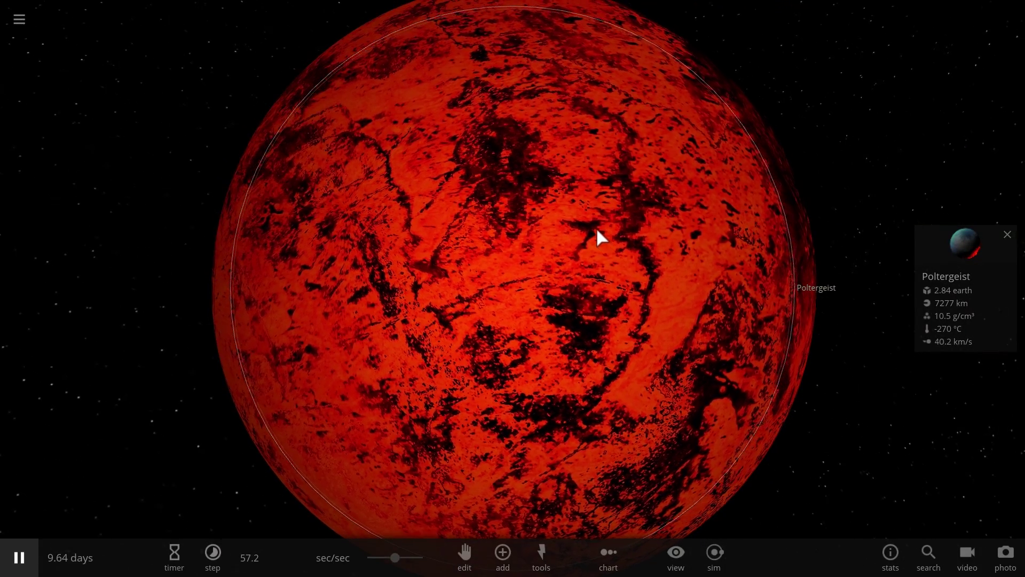
{"action": "scroll", "coordinate": [597, 233], "scroll_direction": "down", "scroll_amount": 5}
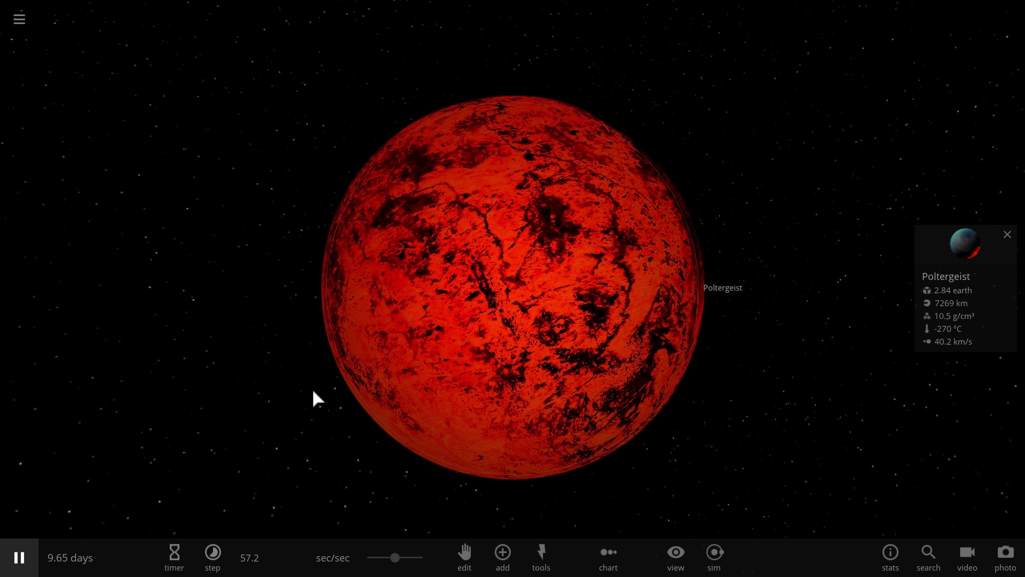
{"action": "left_click_drag", "start_coordinate": [312, 387], "coordinate": [471, 393]}
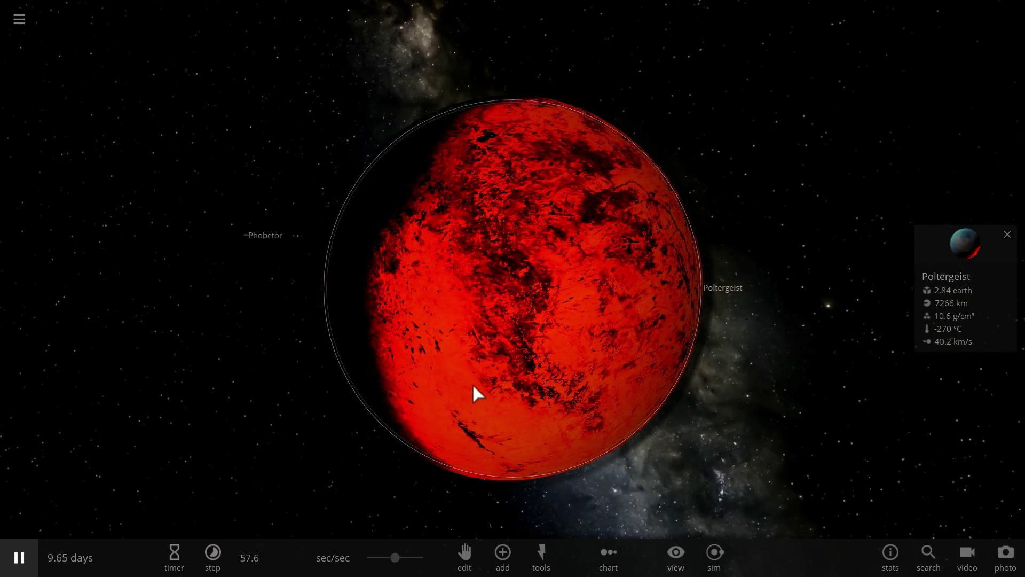
{"action": "left_click_drag", "start_coordinate": [480, 344], "coordinate": [780, 357]}
Zoom out and orbit until the Milky Way and Poltergeist's orbit around LICH show
{"action": "scroll", "coordinate": [569, 346], "scroll_direction": "down", "scroll_amount": 3}
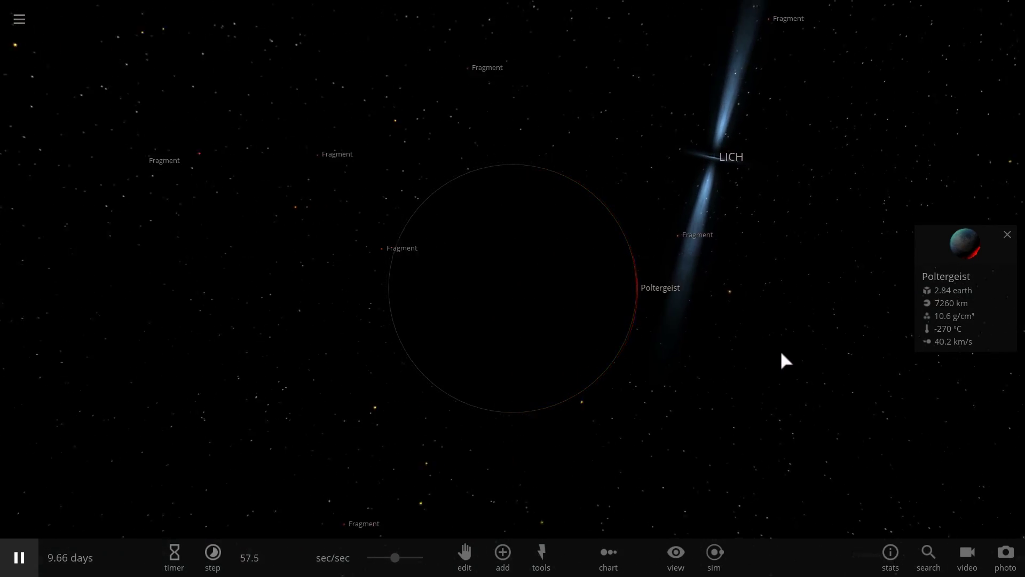
{"action": "scroll", "coordinate": [771, 352], "scroll_direction": "down", "scroll_amount": 5}
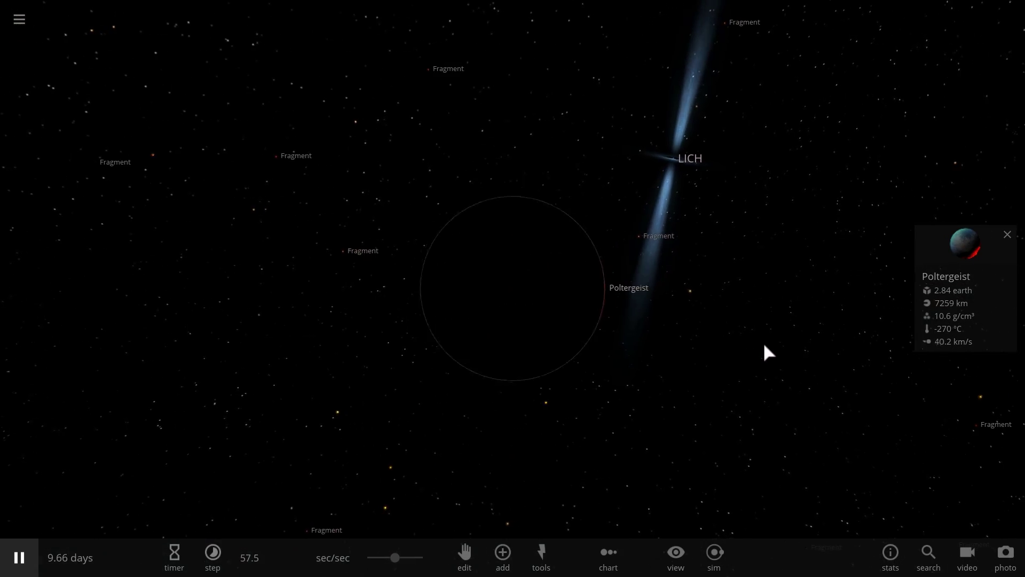
{"action": "left_click_drag", "start_coordinate": [669, 330], "coordinate": [473, 361]}
{"action": "left_click_drag", "start_coordinate": [549, 316], "coordinate": [650, 302]}
Centre on LICH, orbit around it, and raise the time speed to 2.10 hours/sec
{"action": "double_click", "coordinate": [675, 287]}
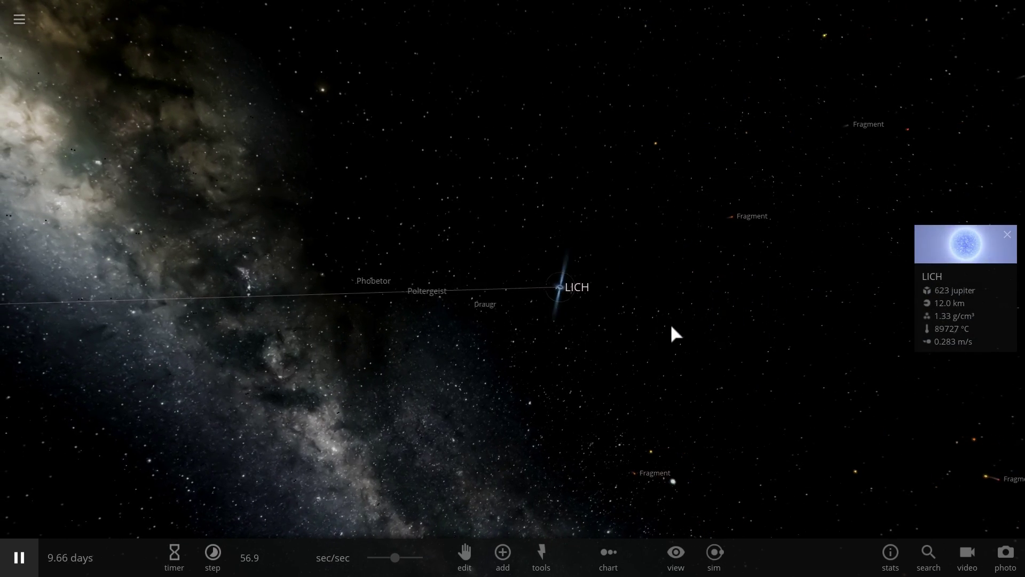
{"action": "left_click_drag", "start_coordinate": [746, 319], "coordinate": [819, 289]}
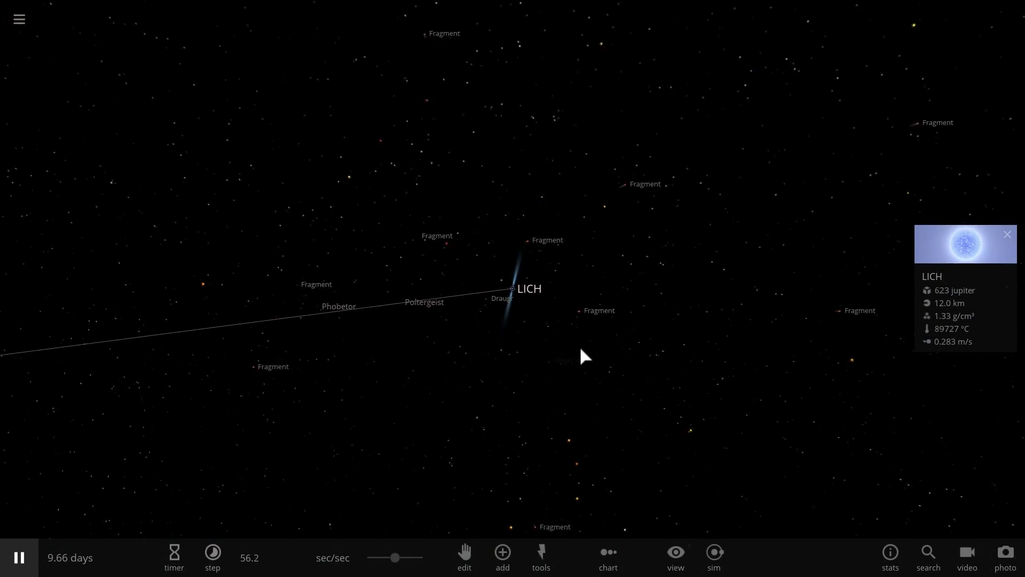
{"action": "left_click_drag", "start_coordinate": [580, 349], "coordinate": [646, 336]}
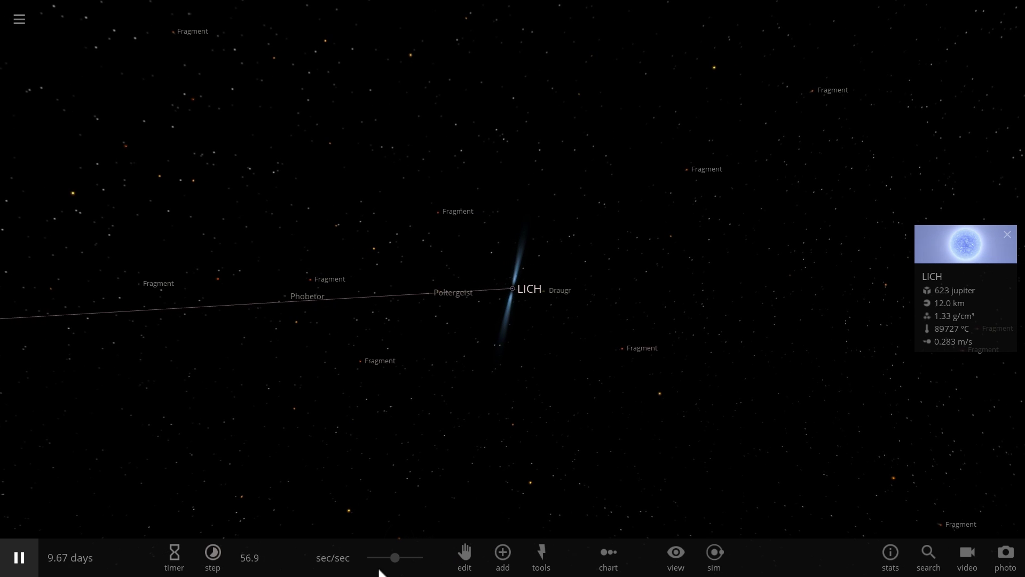
{"action": "left_click_drag", "start_coordinate": [406, 556], "coordinate": [415, 556]}
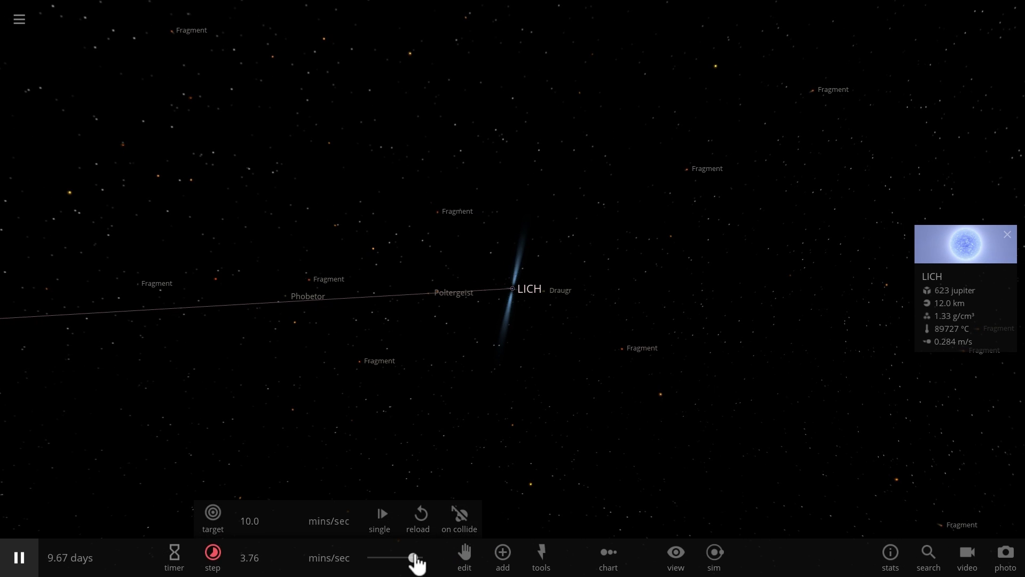
{"action": "left_click_drag", "start_coordinate": [503, 447], "coordinate": [561, 452]}
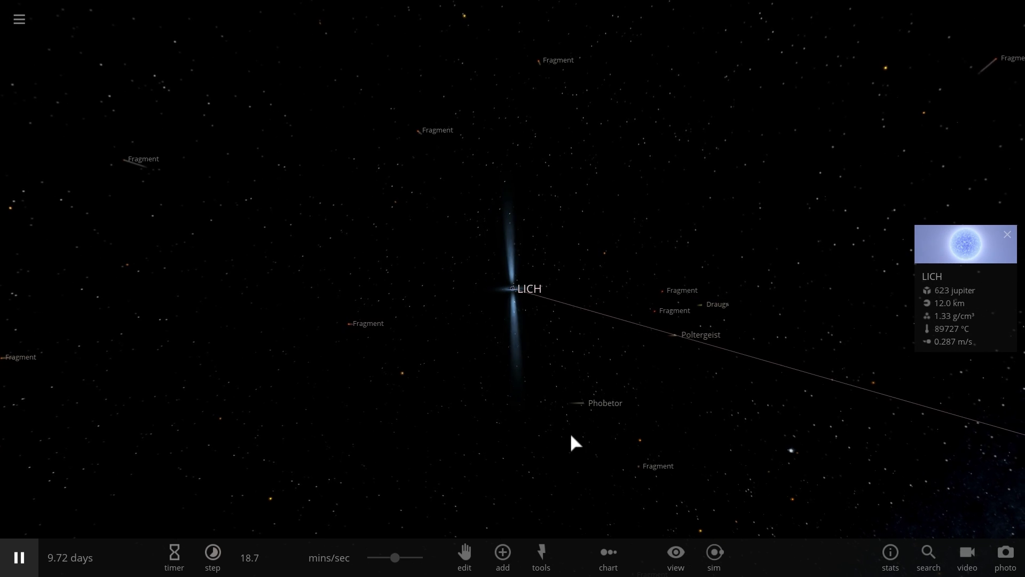
{"action": "left_click_drag", "start_coordinate": [396, 557], "coordinate": [408, 557]}
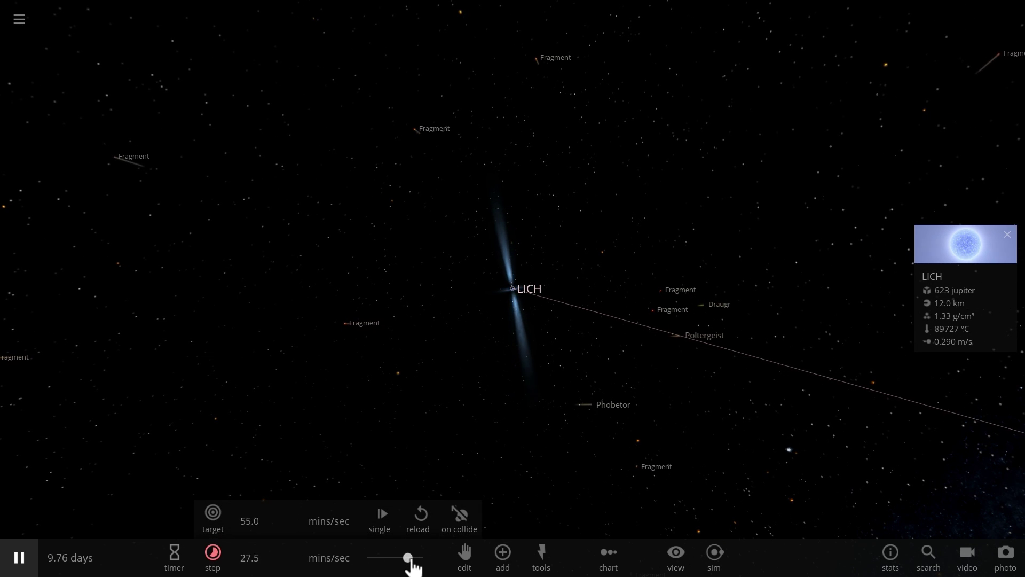
{"action": "left_click_drag", "start_coordinate": [574, 473], "coordinate": [655, 443]}
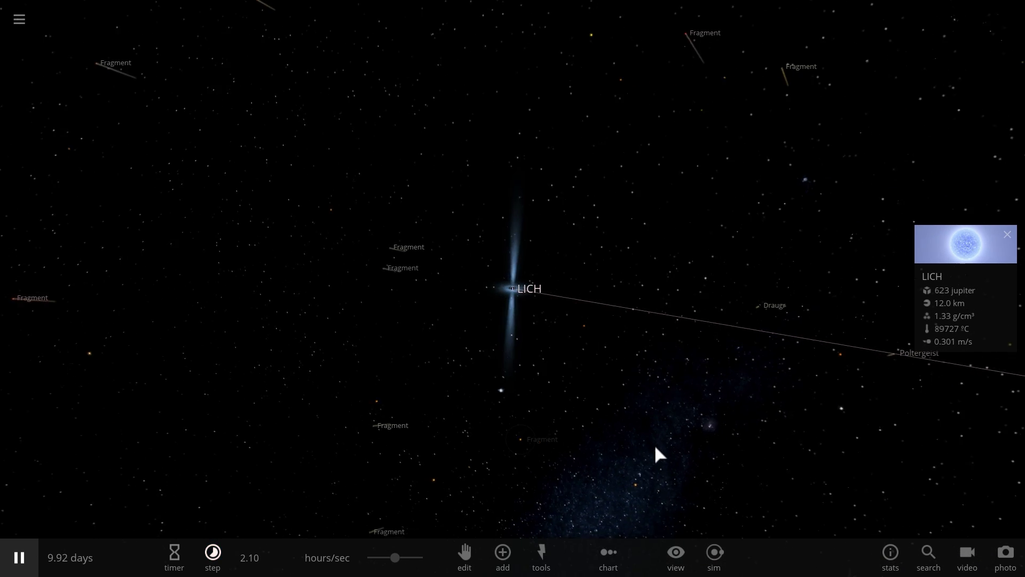
Show Phobetor's details, centre on it, and orbit its red surface against the Milky Way
{"action": "left_click", "coordinate": [787, 362]}
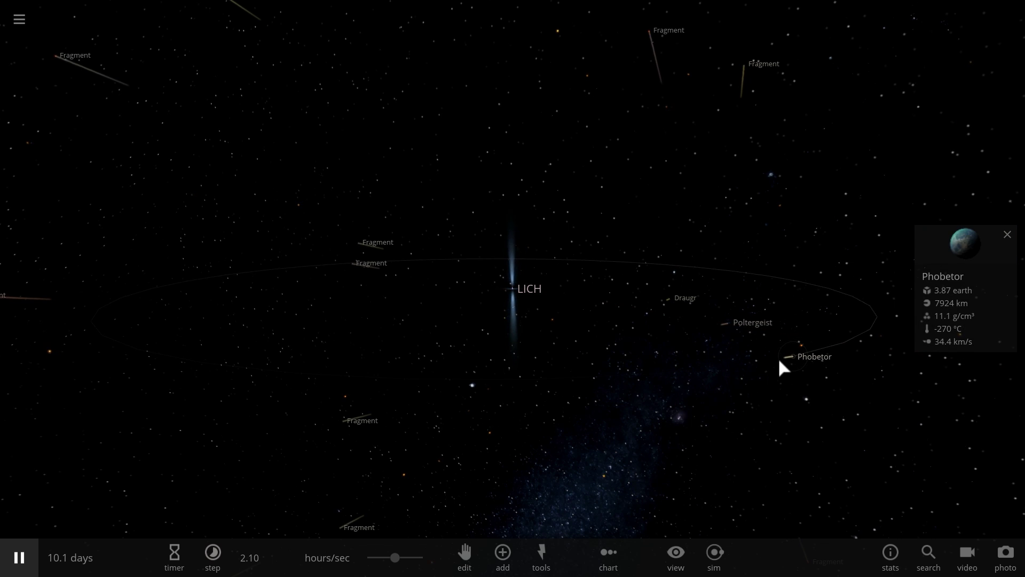
{"action": "double_click", "coordinate": [779, 358]}
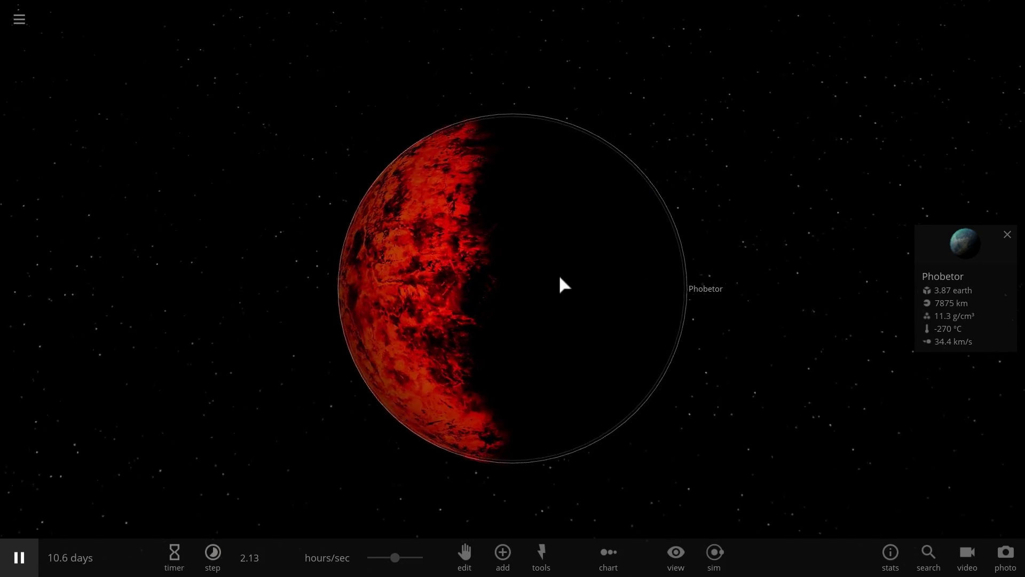
{"action": "left_click_drag", "start_coordinate": [559, 278], "coordinate": [755, 319]}
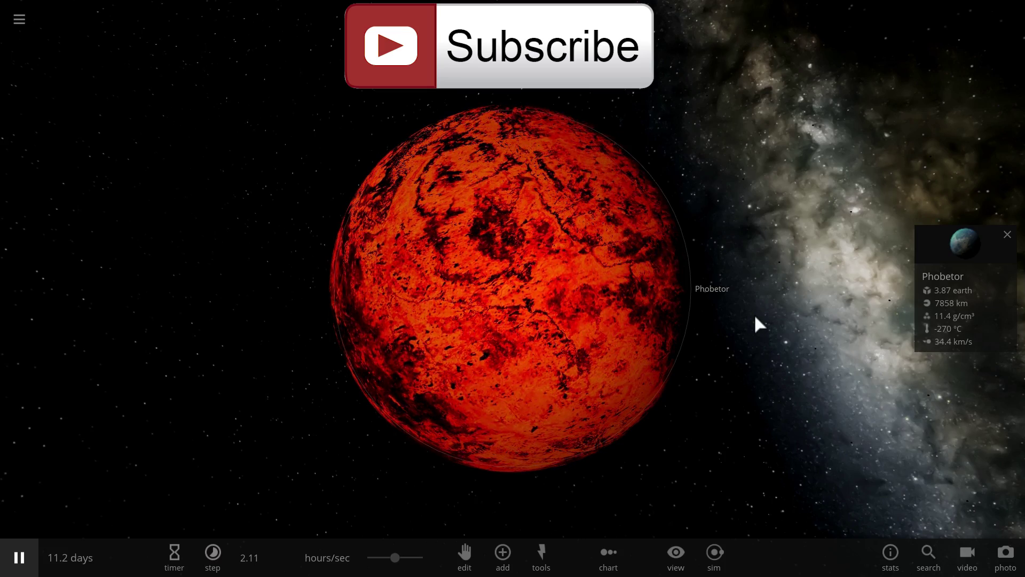
{"action": "left_click_drag", "start_coordinate": [739, 331], "coordinate": [863, 305]}
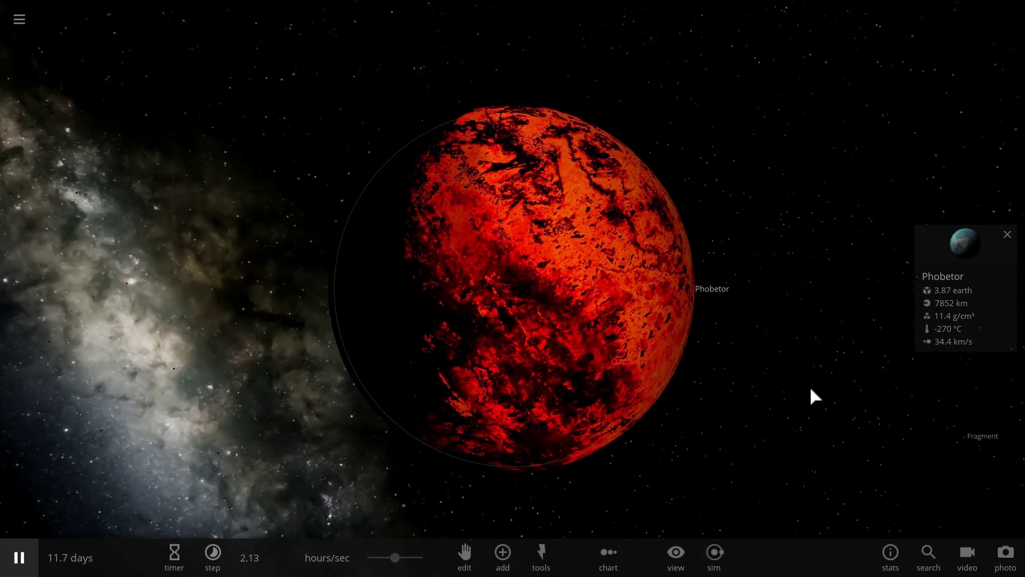
Close Phobetor's details panel
{"action": "left_click", "coordinate": [1007, 234]}
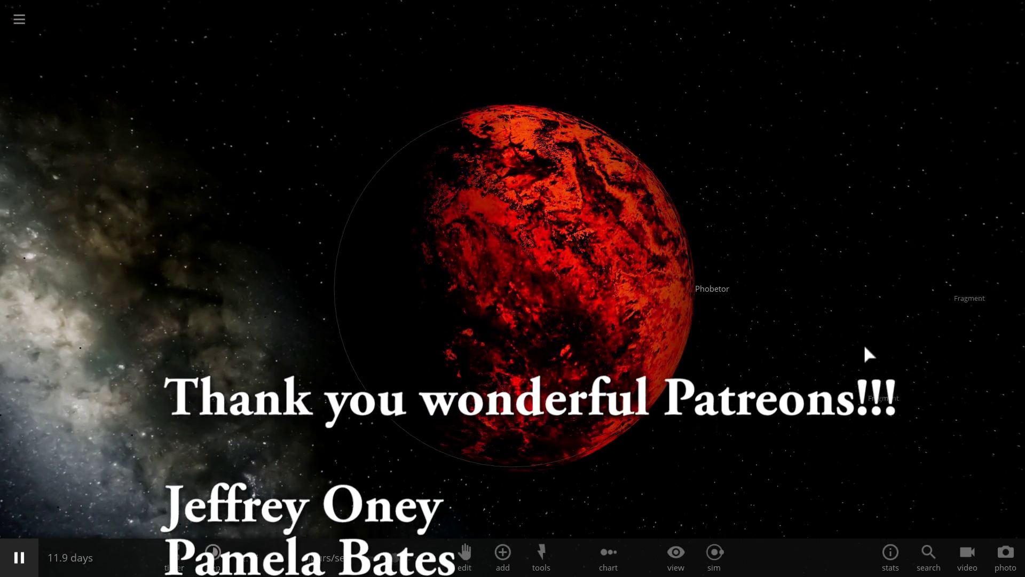